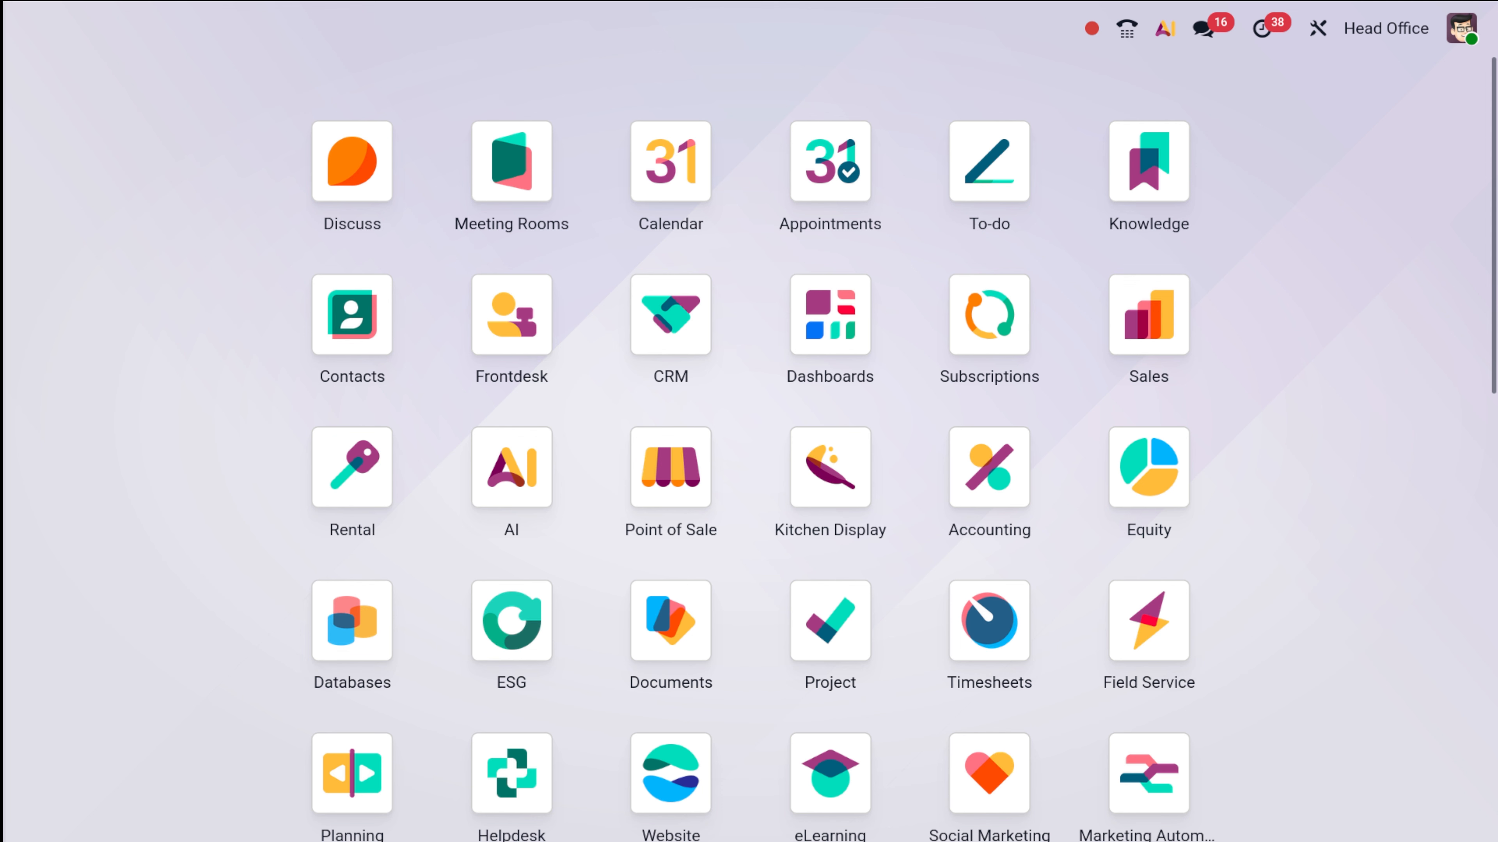
Find the Manufacturing app and open its configuration settings.
{"action": "type", "text": "ma"}
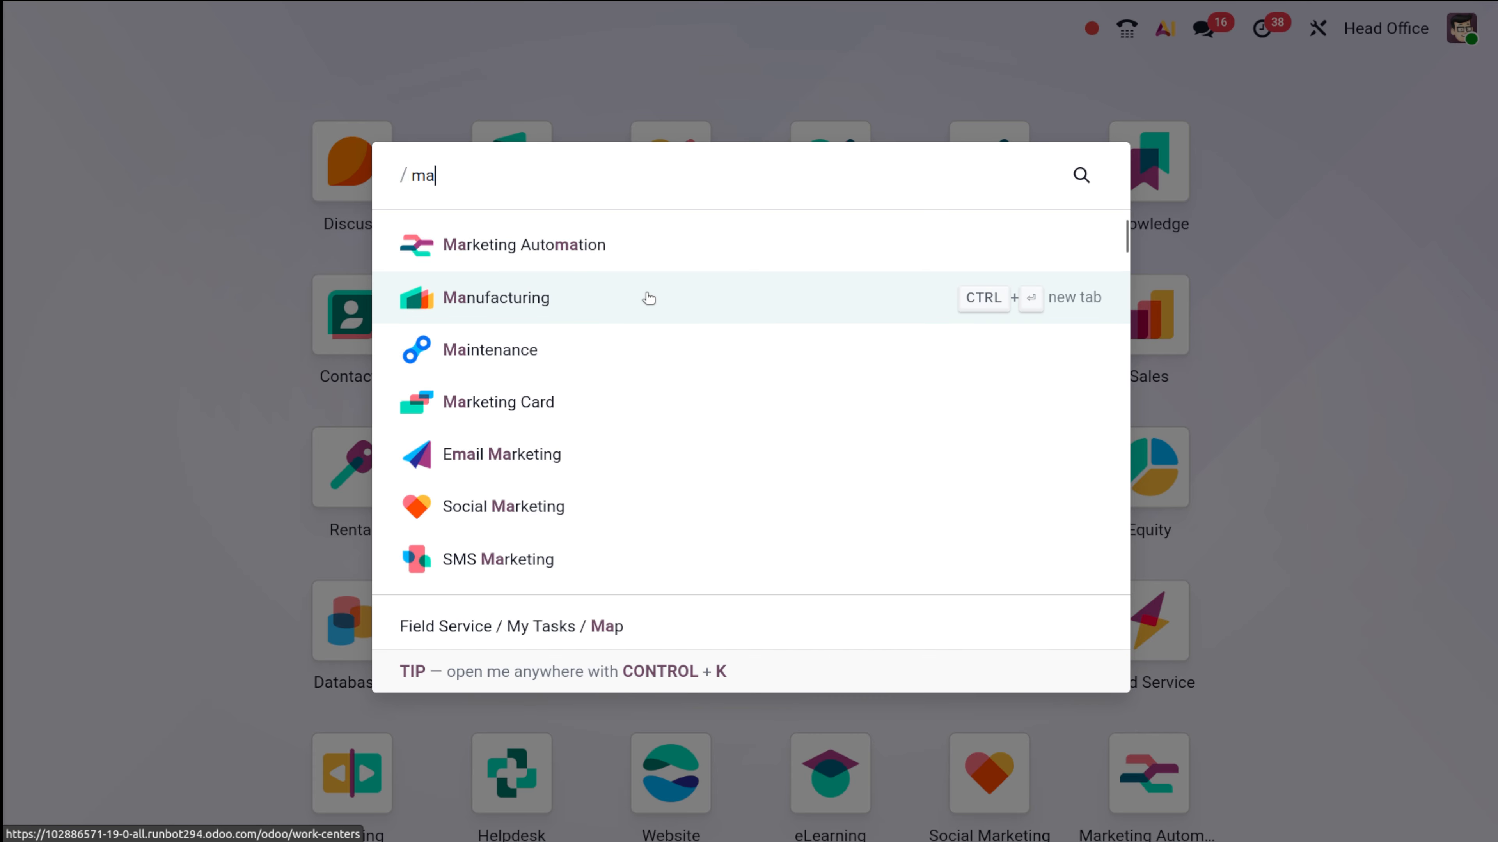
{"action": "left_click", "coordinate": [648, 297]}
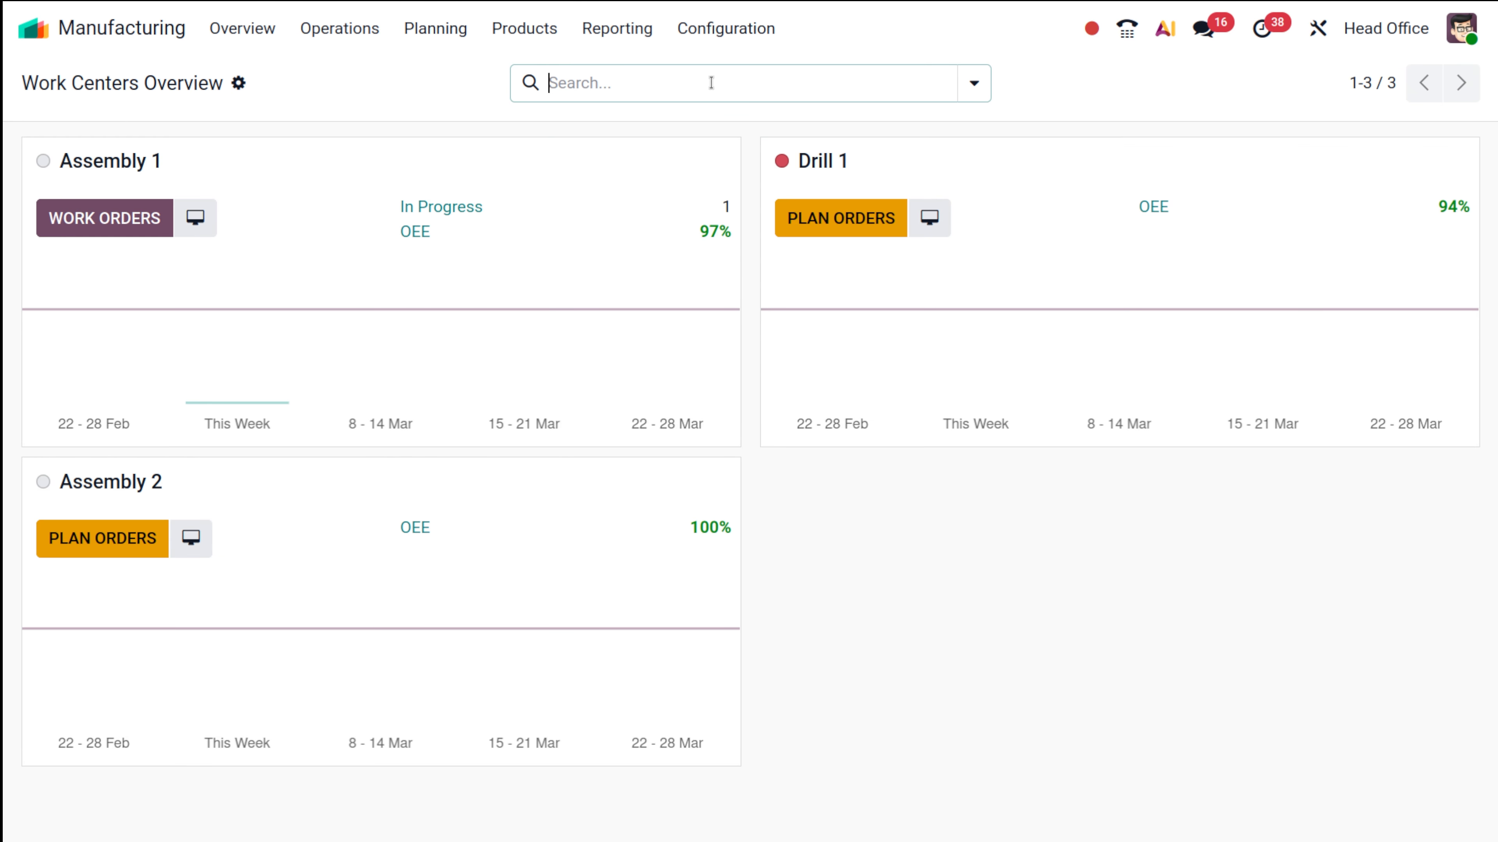
{"action": "left_click", "coordinate": [728, 28]}
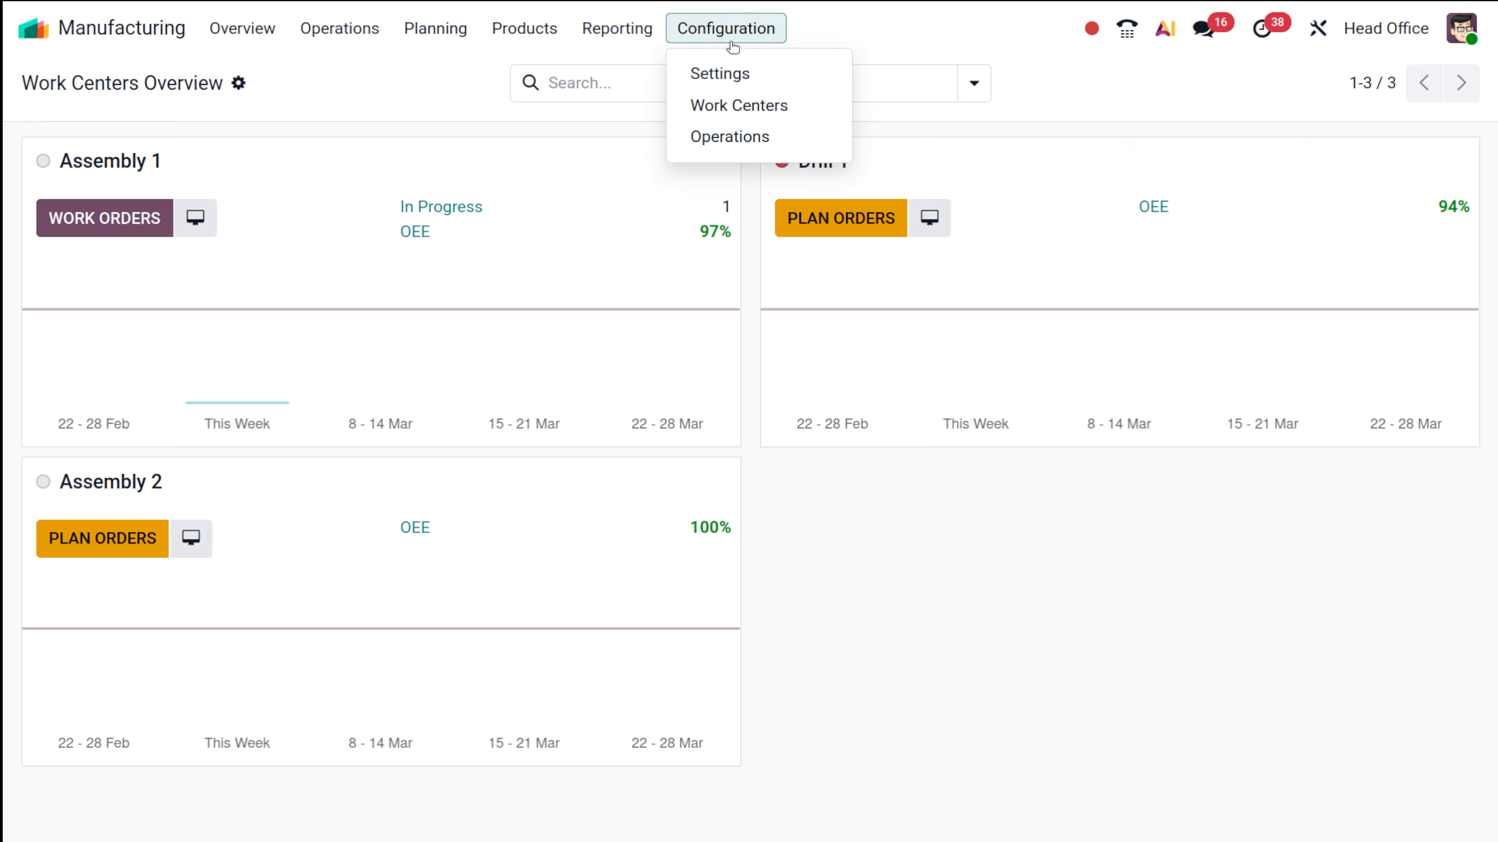
{"action": "left_click", "coordinate": [731, 74]}
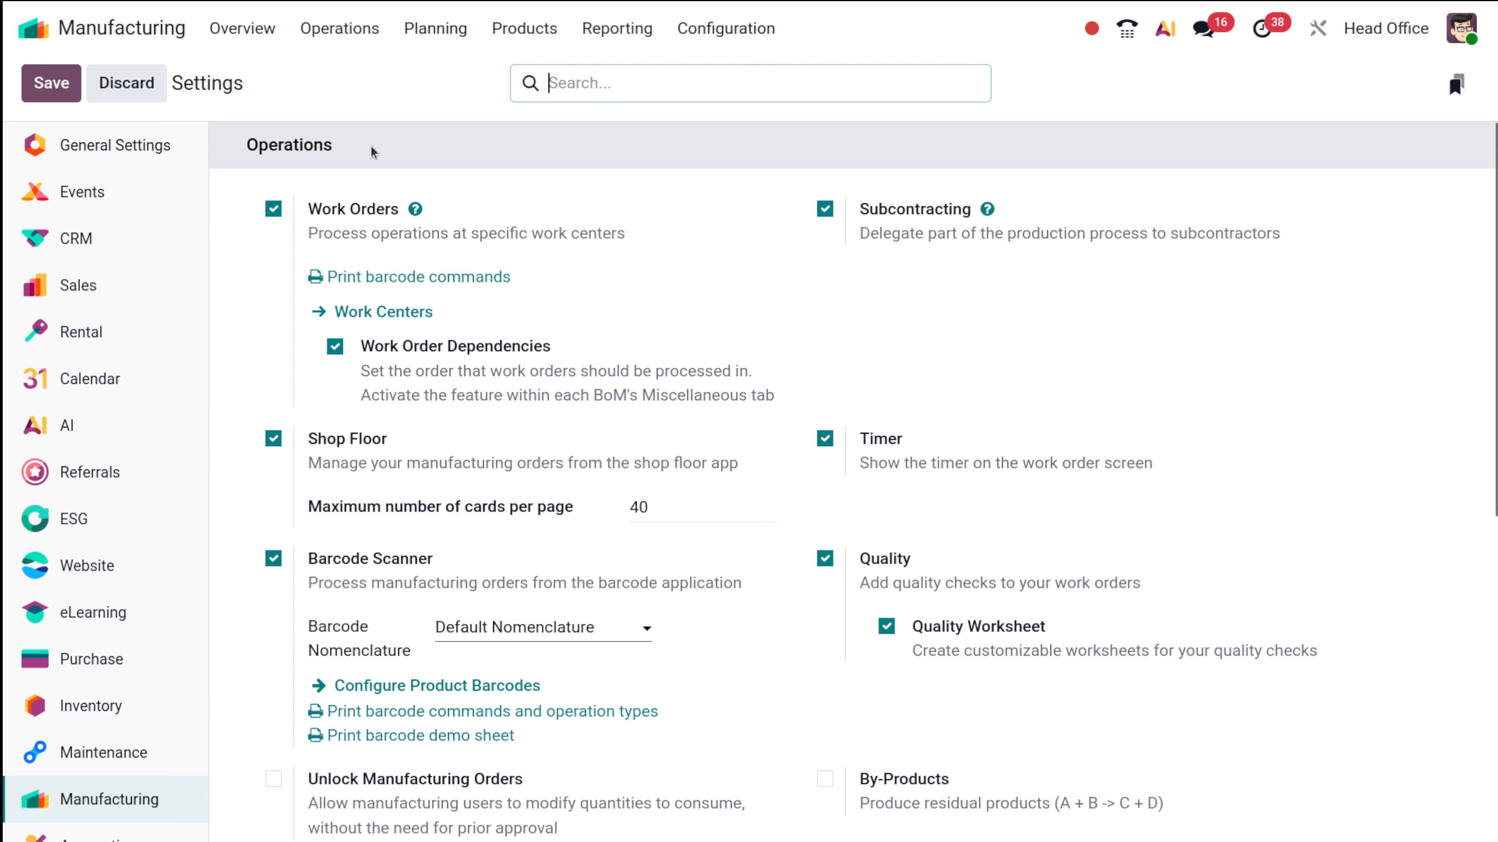
Enable the By-Products option among the manufacturing operations settings.
{"action": "mouse_move", "coordinate": [398, 243]}
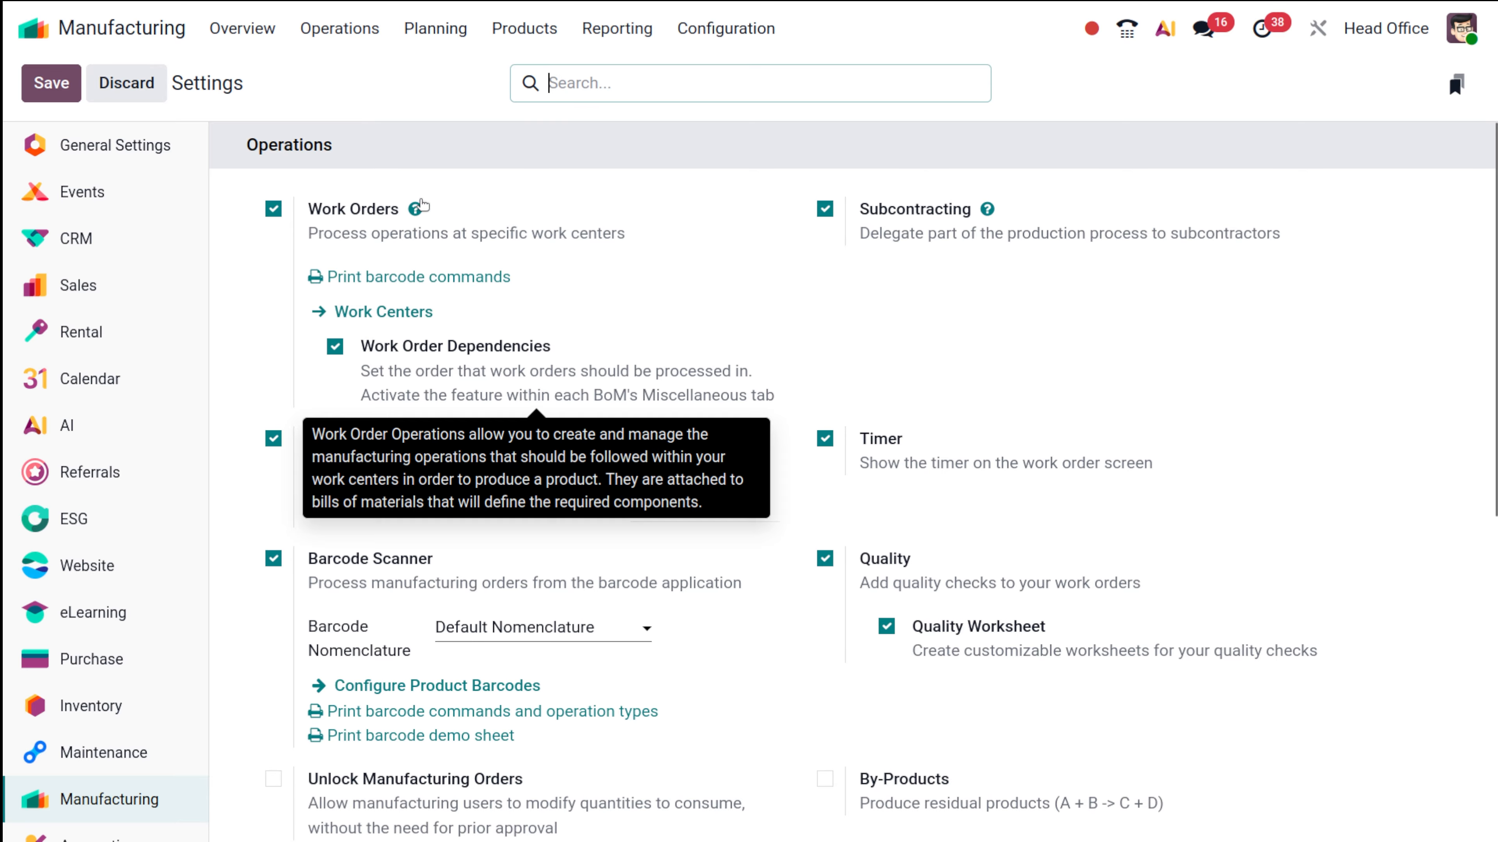
{"action": "scroll", "coordinate": [562, 274], "scroll_direction": "down", "scroll_amount": 2}
{"action": "scroll", "coordinate": [563, 274], "scroll_direction": "down", "scroll_amount": 5}
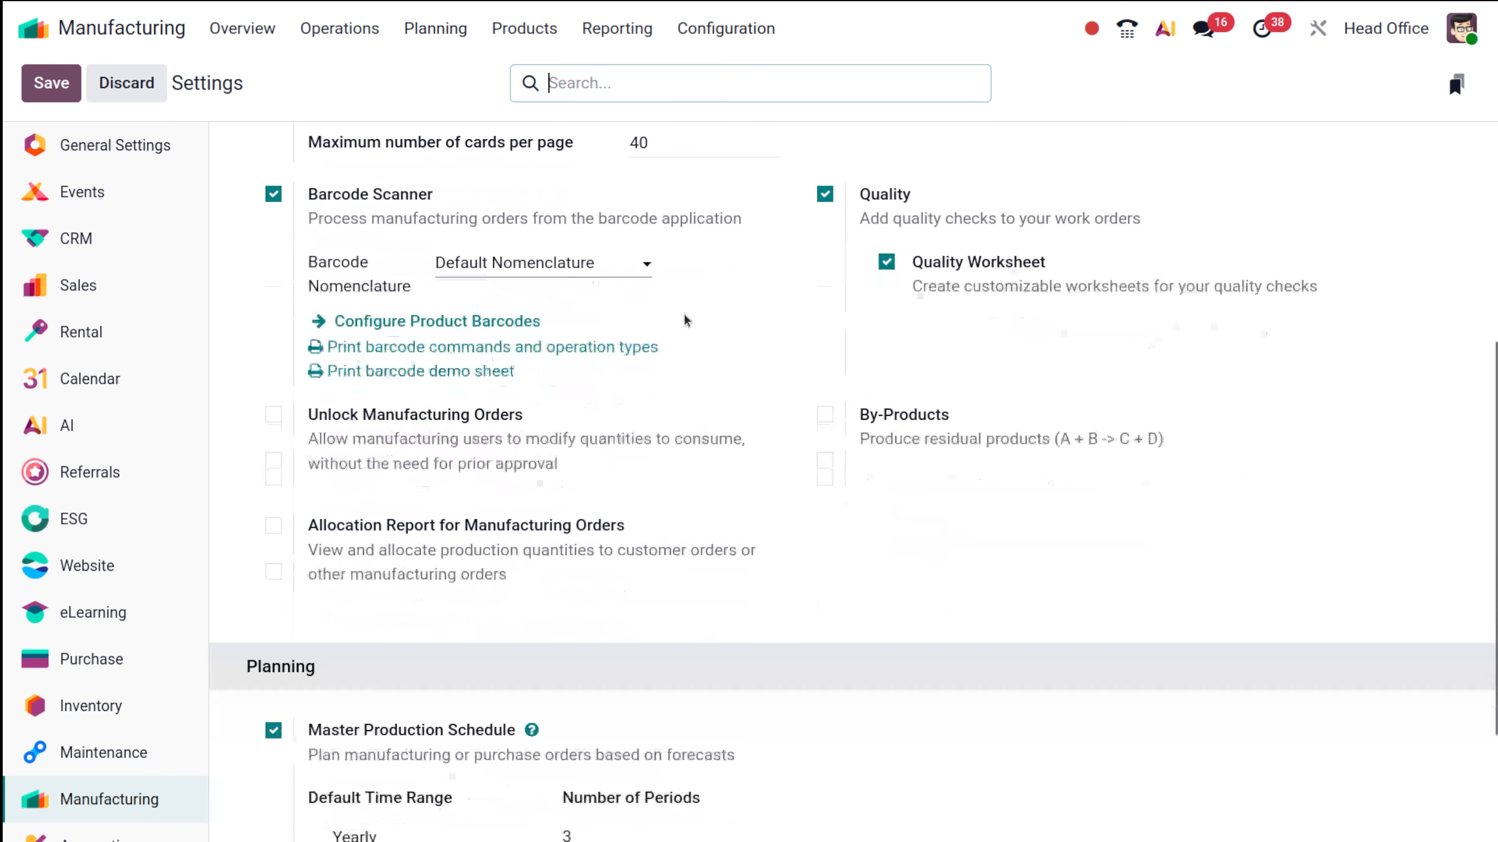
{"action": "left_click", "coordinate": [825, 420]}
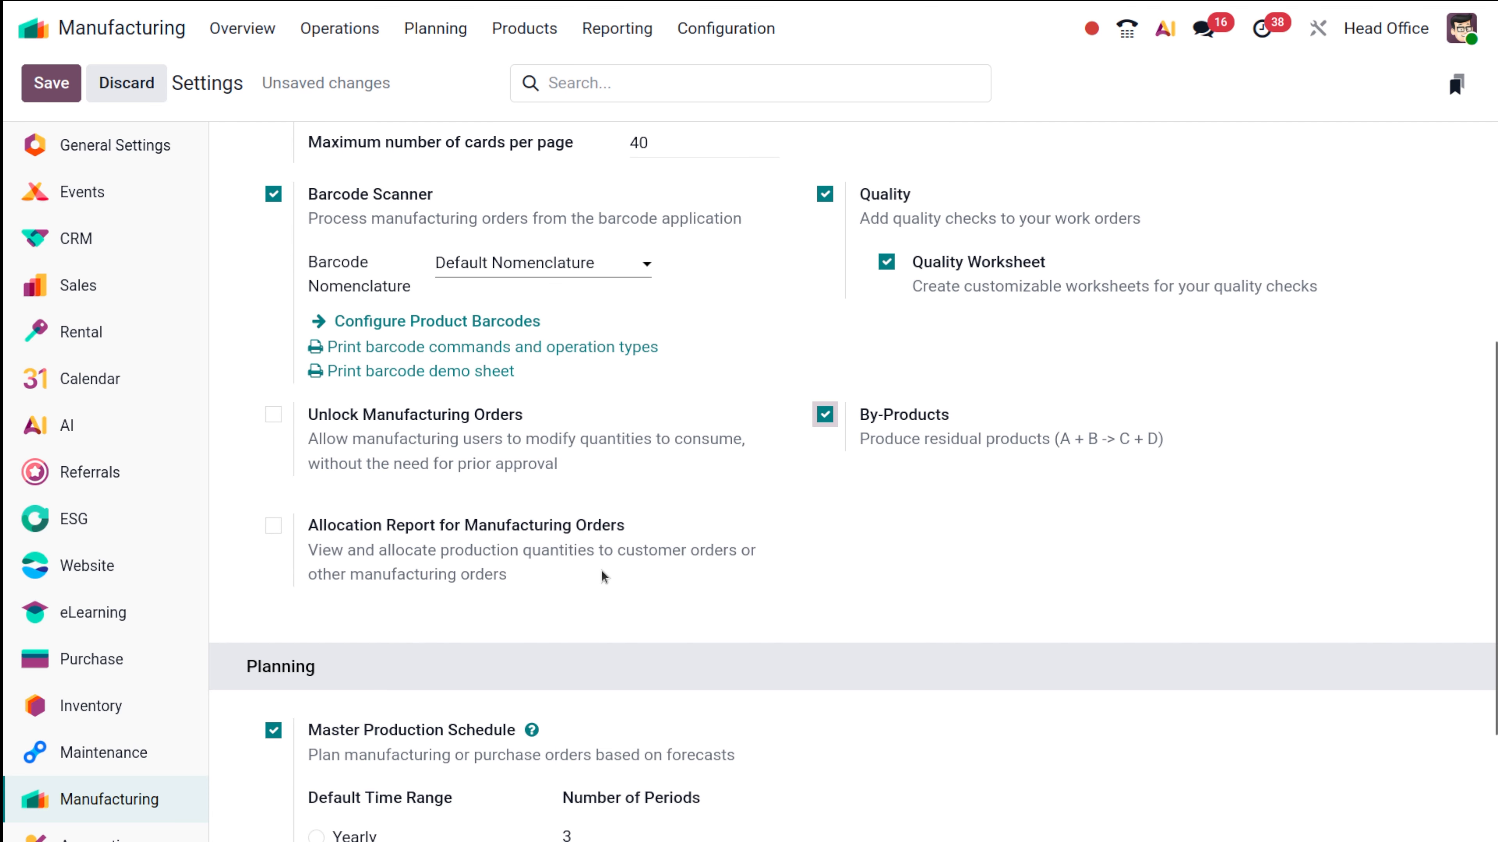
Review the remaining operations and planning options and save the manufacturing settings.
{"action": "scroll", "coordinate": [601, 570], "scroll_direction": "up", "scroll_amount": 5}
{"action": "scroll", "coordinate": [602, 570], "scroll_direction": "down", "scroll_amount": 8}
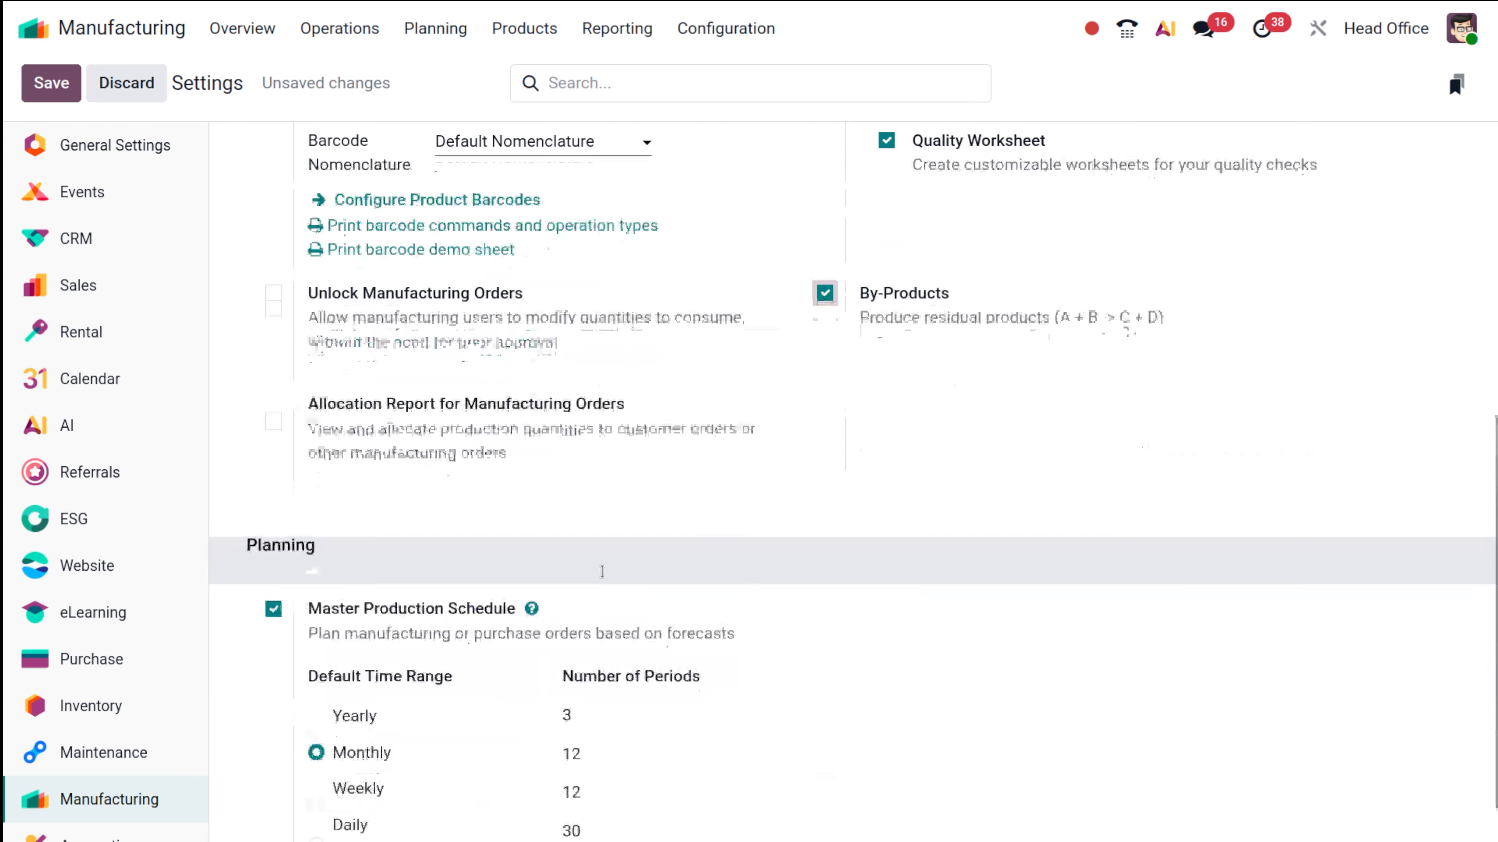
{"action": "scroll", "coordinate": [601, 569], "scroll_direction": "up", "scroll_amount": 7}
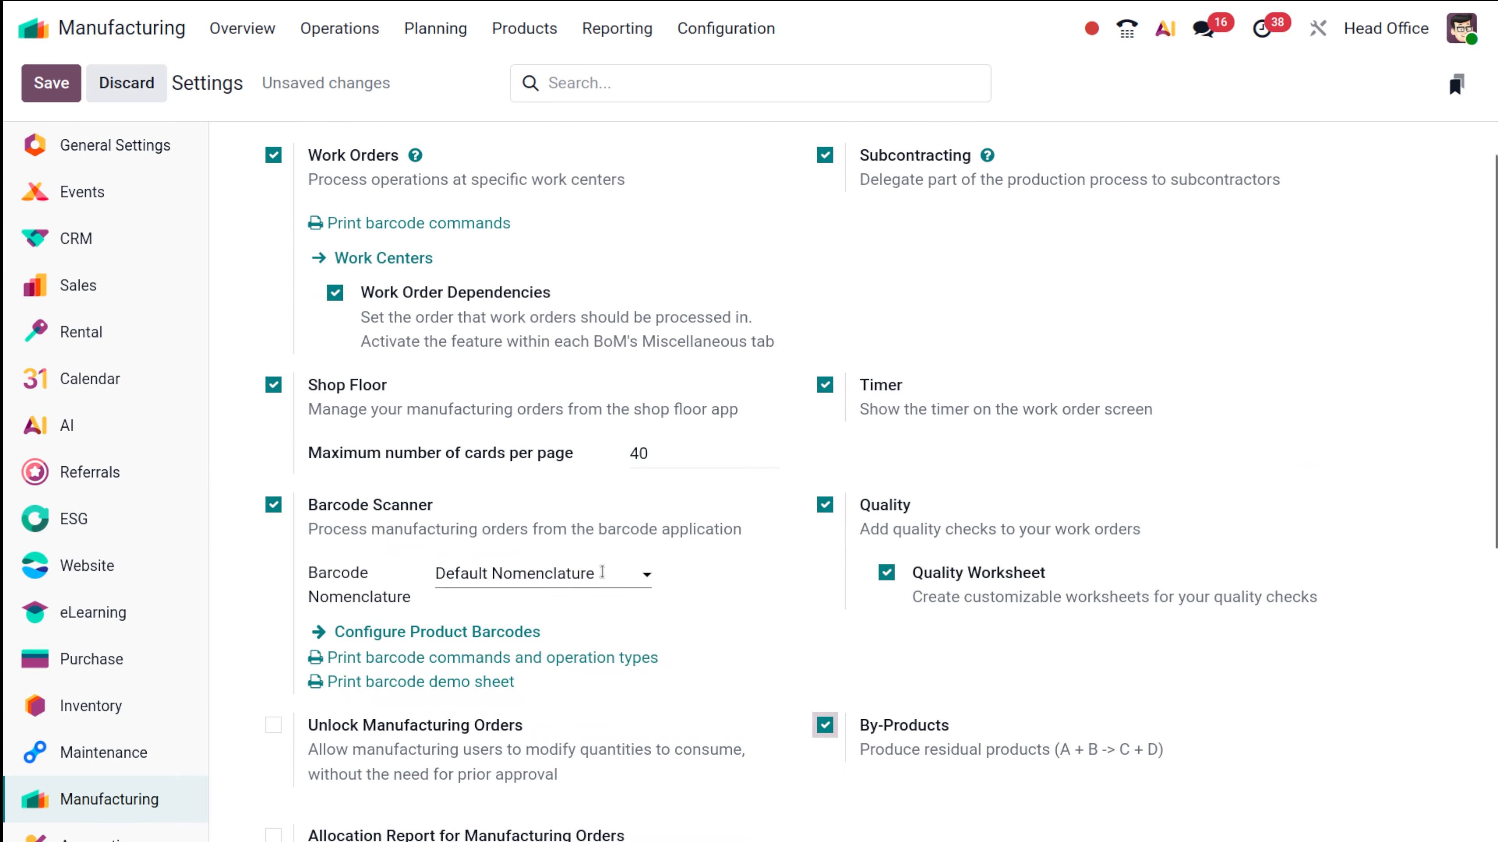
{"action": "scroll", "coordinate": [601, 571], "scroll_direction": "down", "scroll_amount": 3}
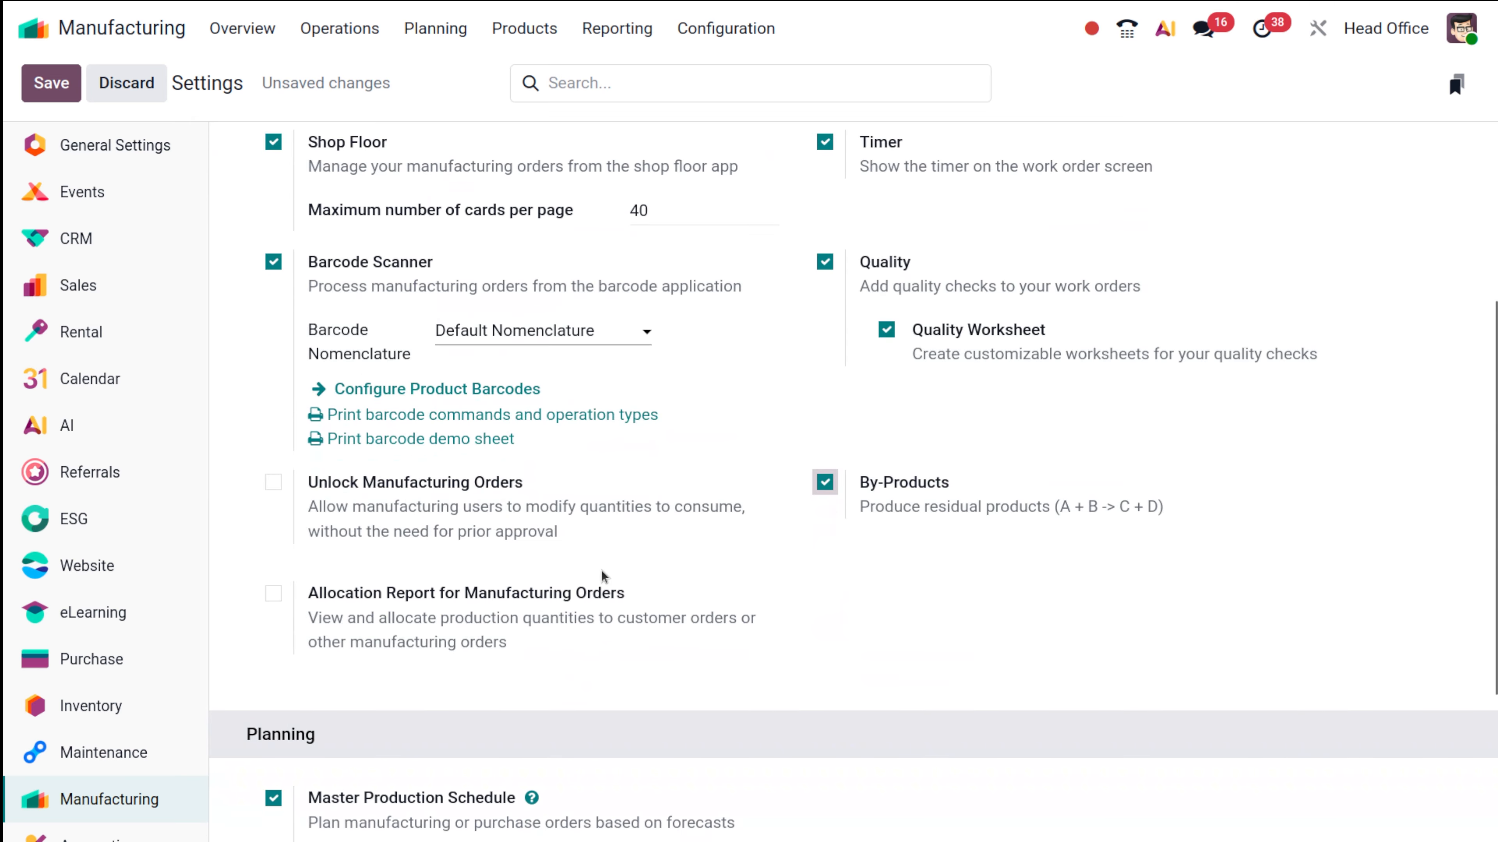
{"action": "scroll", "coordinate": [602, 576], "scroll_direction": "up", "scroll_amount": 4}
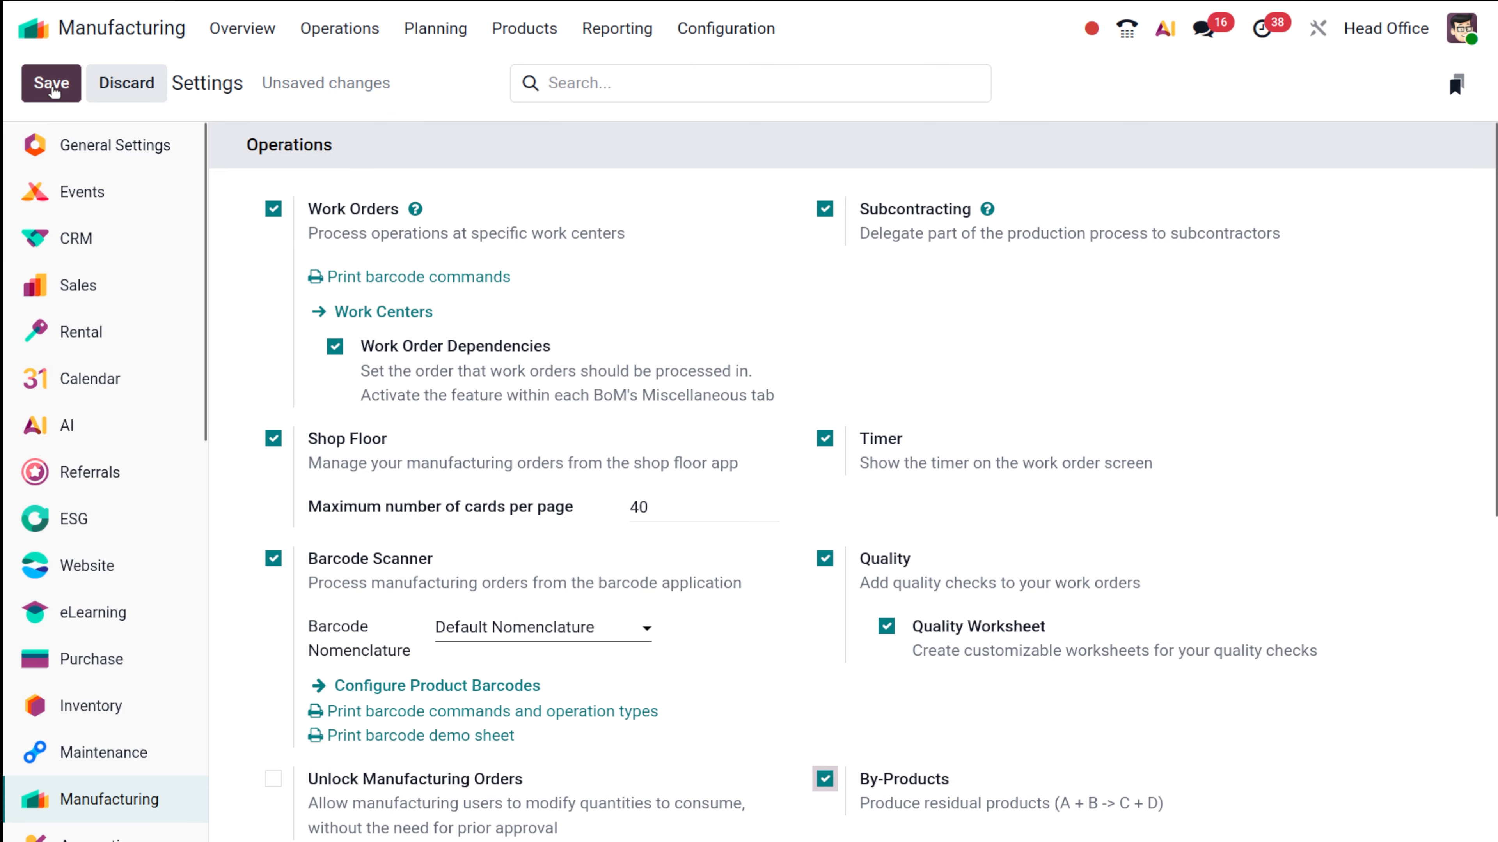
{"action": "scroll", "coordinate": [561, 491], "scroll_direction": "down", "scroll_amount": 8}
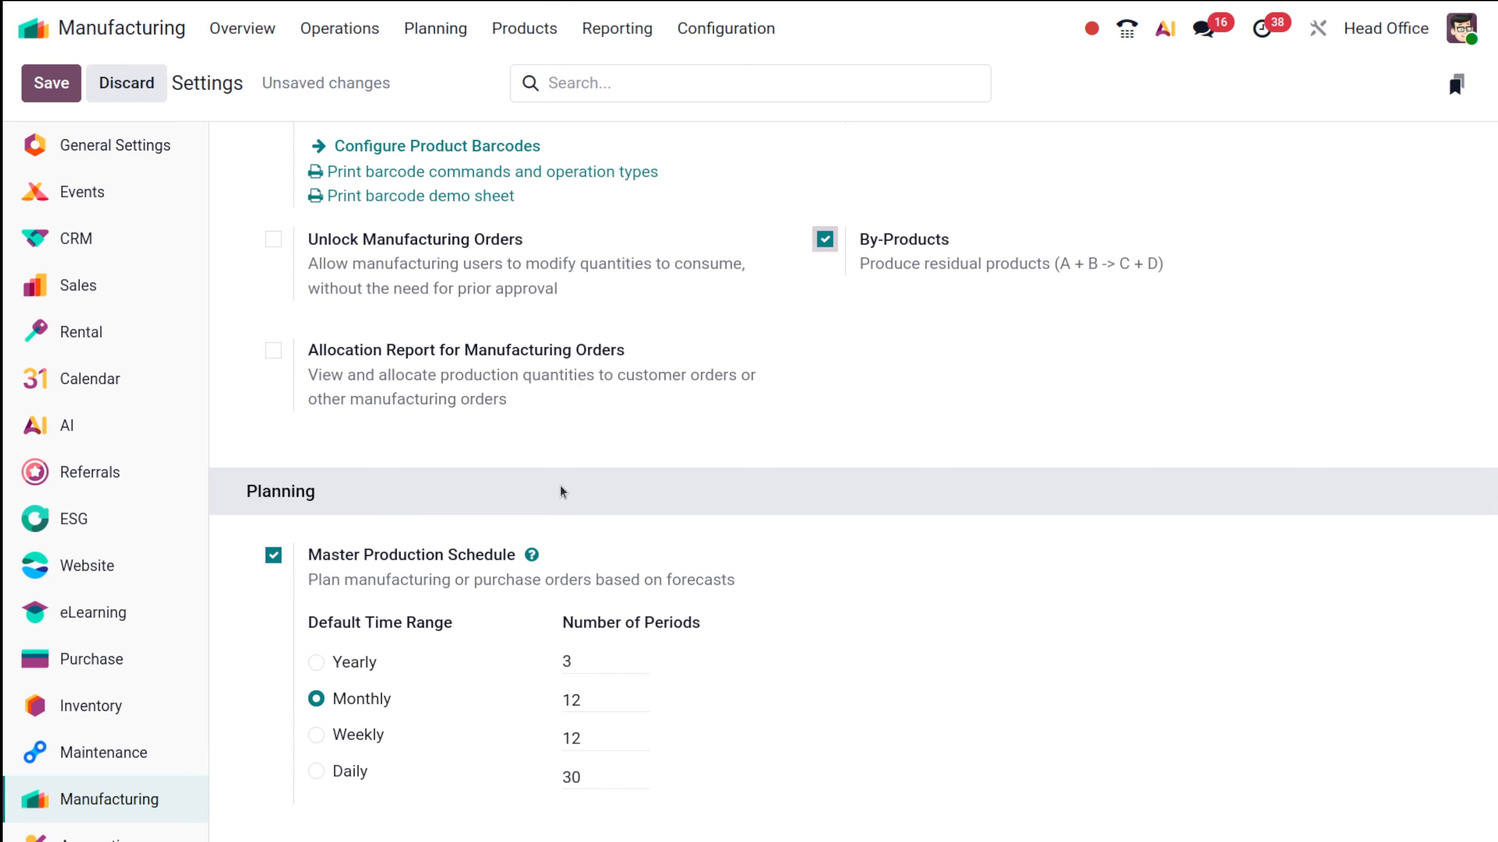
{"action": "scroll", "coordinate": [428, 315], "scroll_direction": "up", "scroll_amount": 8}
{"action": "left_click", "coordinate": [67, 82]}
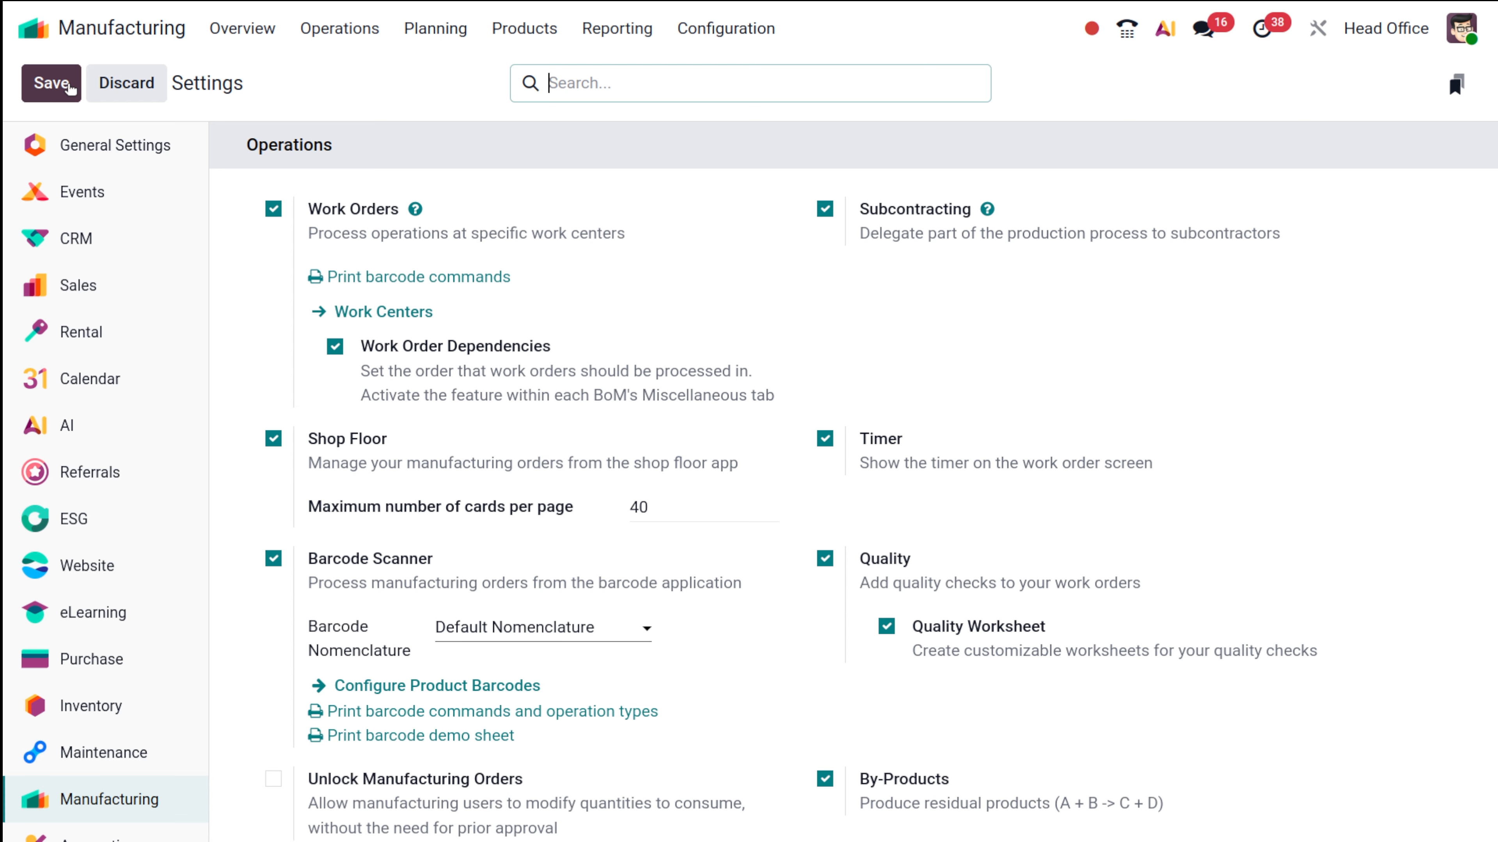
{"action": "left_click", "coordinate": [52, 83]}
Open the list of configured work centers.
{"action": "scroll", "coordinate": [206, 325], "scroll_direction": "down", "scroll_amount": 10}
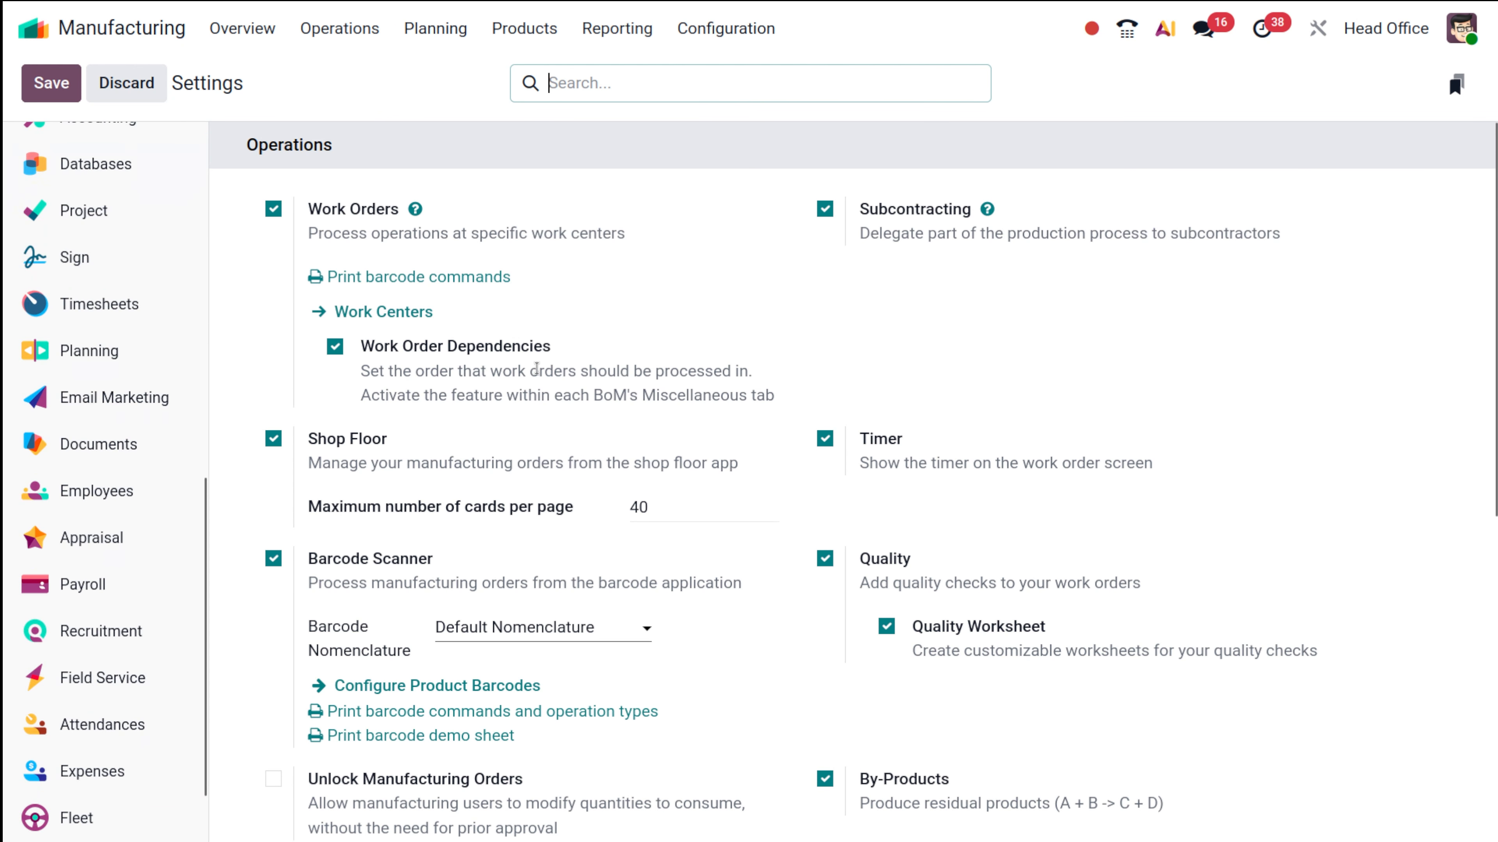
{"action": "scroll", "coordinate": [536, 369], "scroll_direction": "down", "scroll_amount": 9}
{"action": "scroll", "coordinate": [537, 368], "scroll_direction": "up", "scroll_amount": 9}
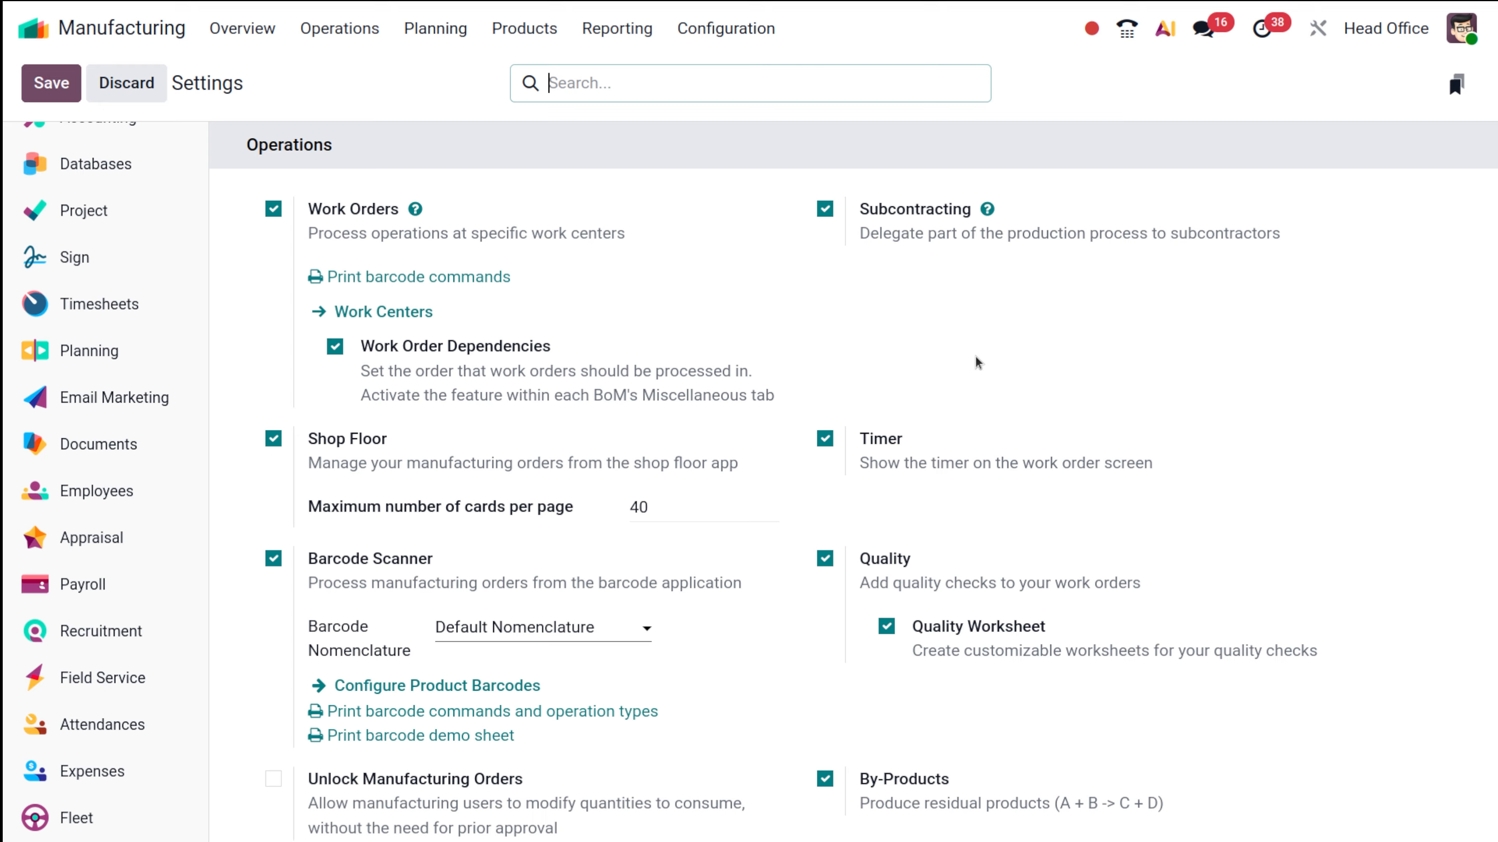
{"action": "left_click", "coordinate": [714, 29]}
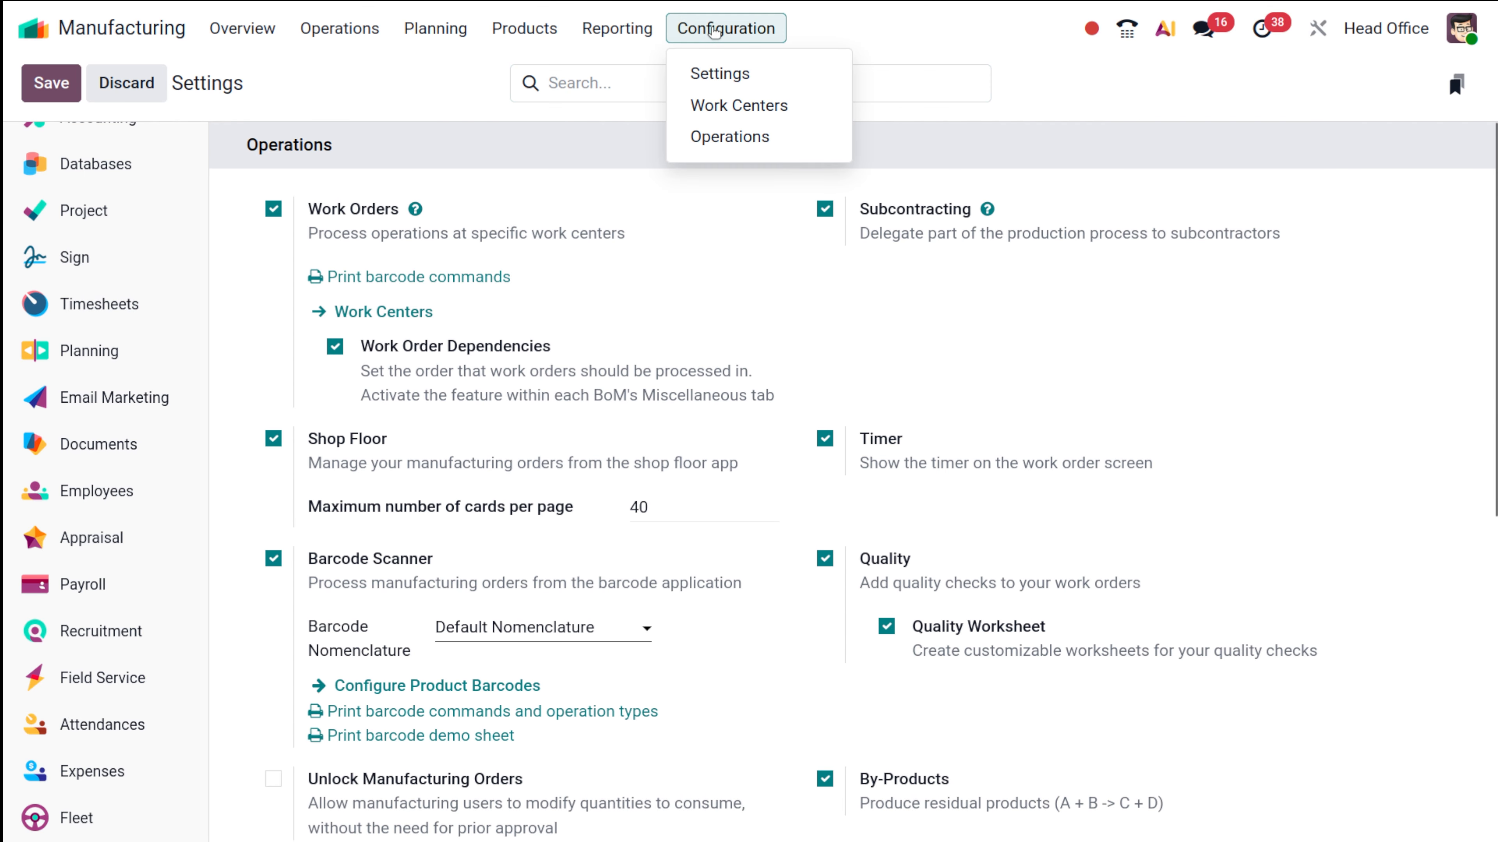
{"action": "left_click", "coordinate": [766, 107]}
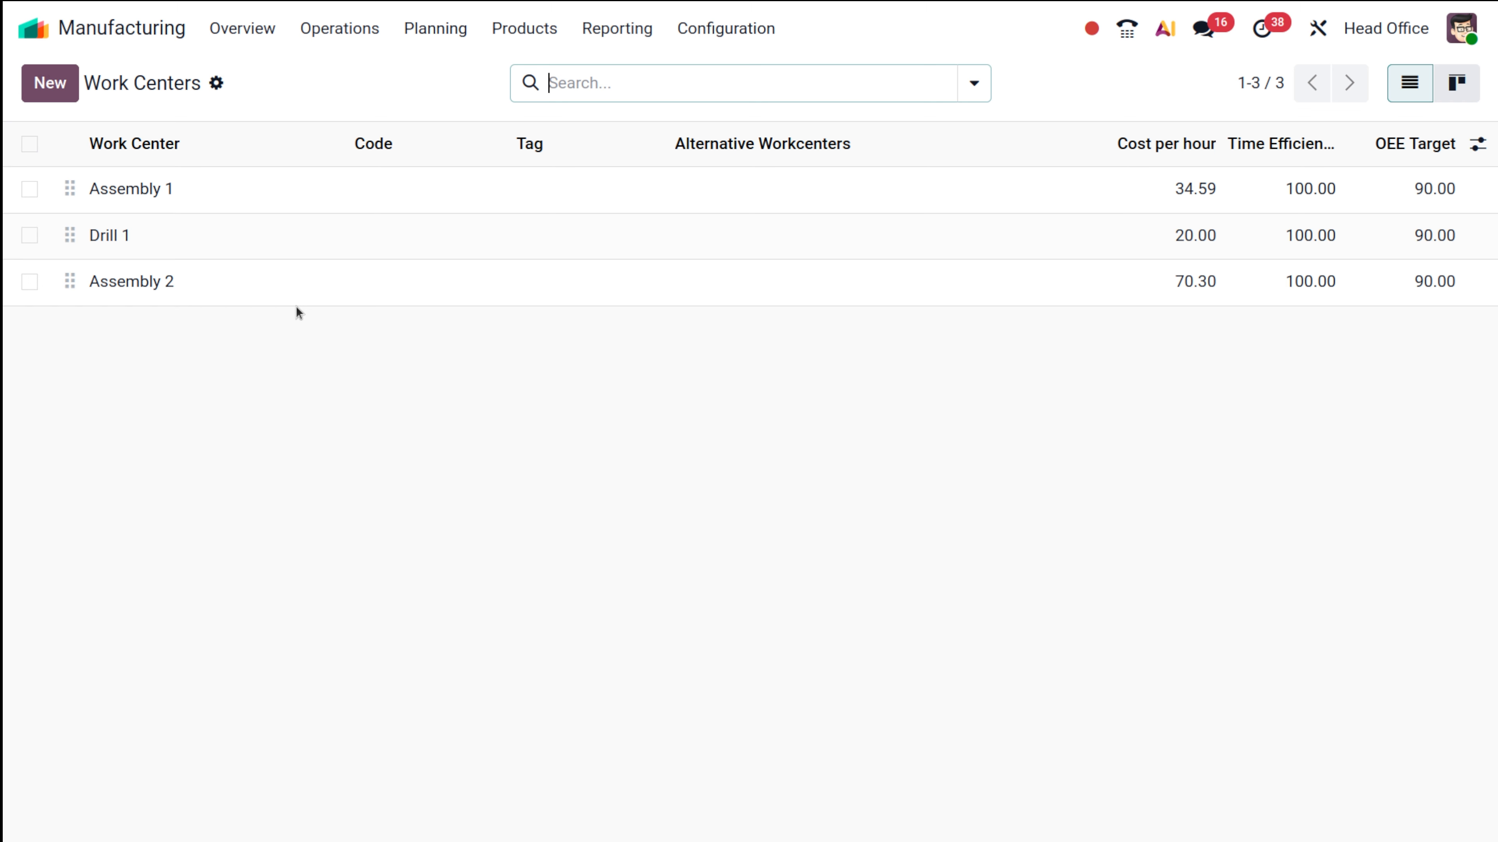
Start a new work center named Drill 2 with code D2 and Drill 1 as its alternative work center.
{"action": "left_click", "coordinate": [63, 92]}
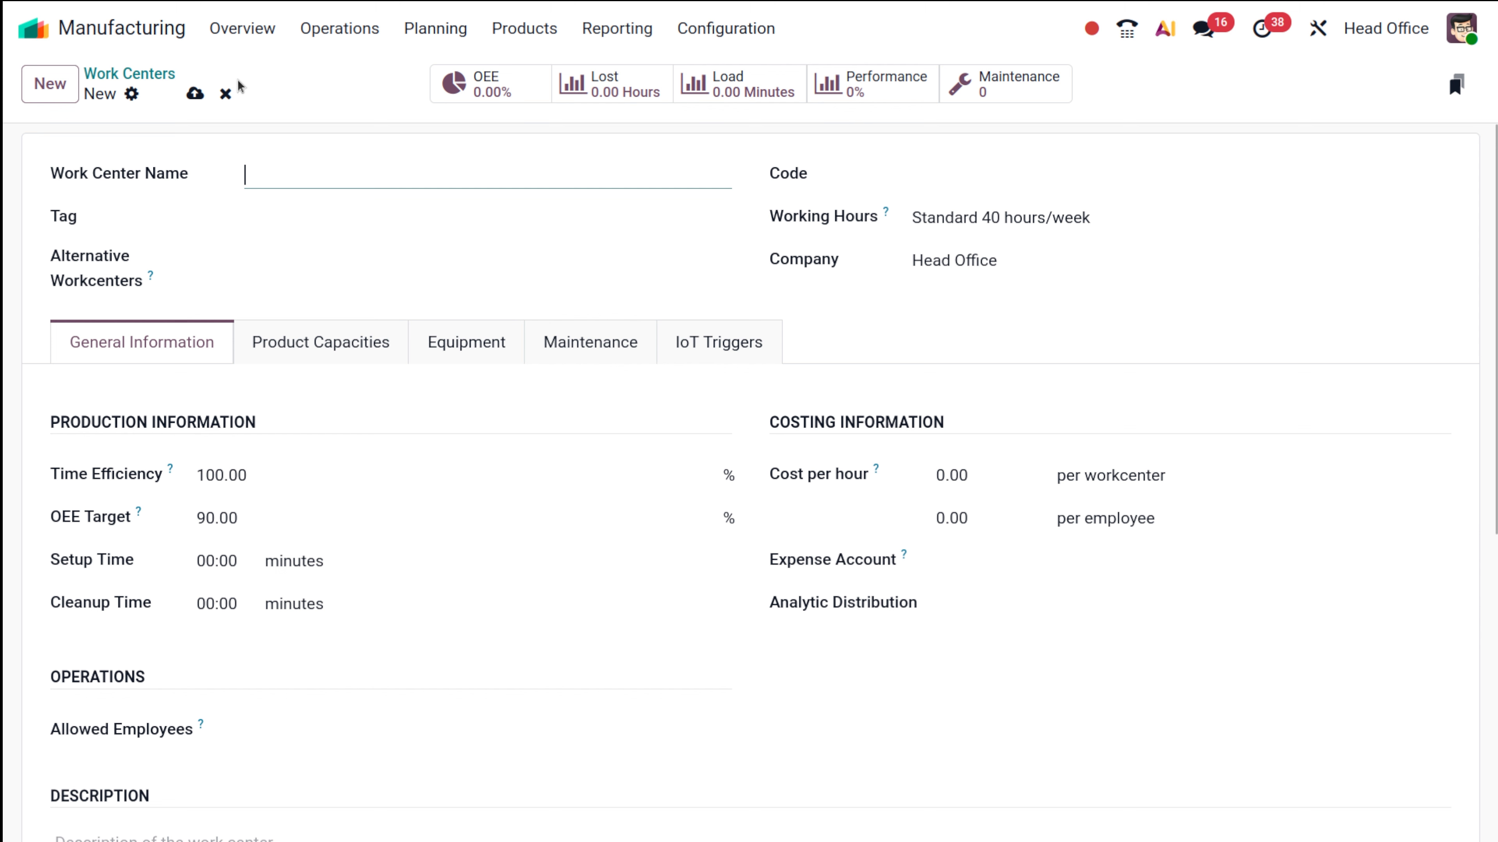
{"action": "left_click", "coordinate": [225, 94]}
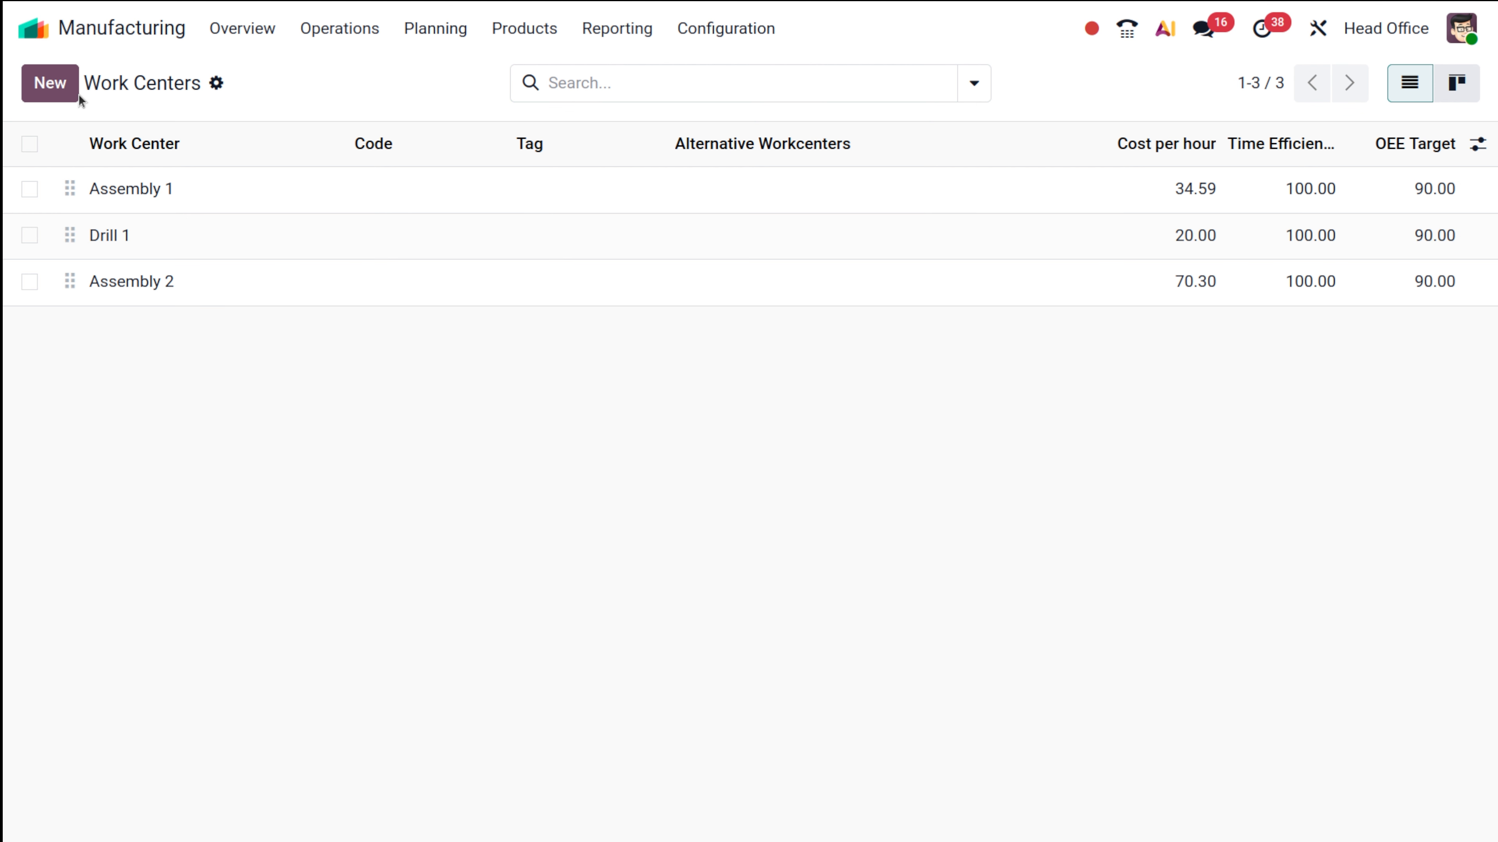
{"action": "left_click", "coordinate": [59, 87]}
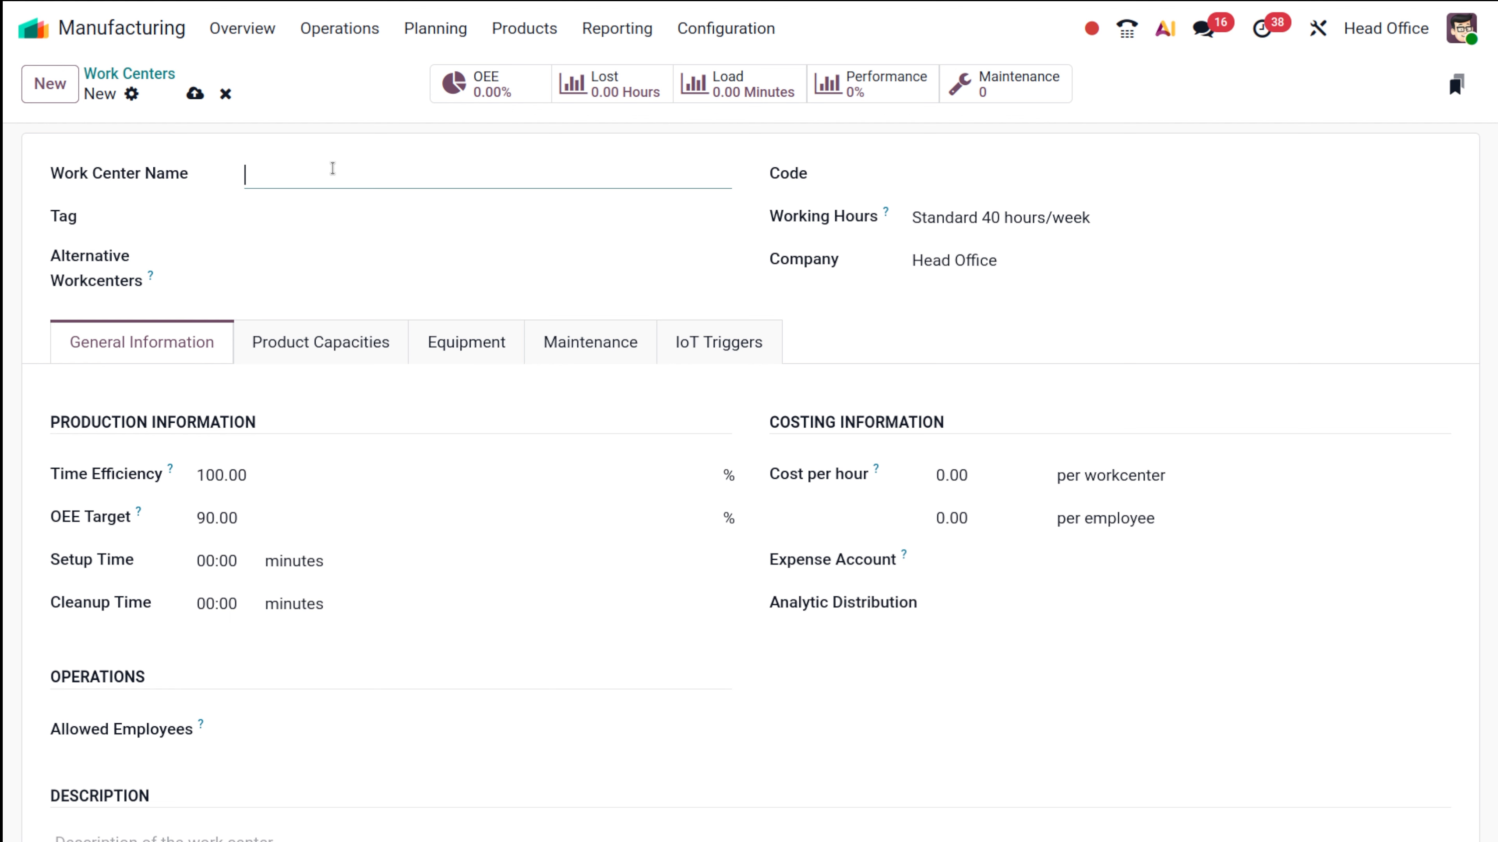
{"action": "type", "text": "Drill 2"}
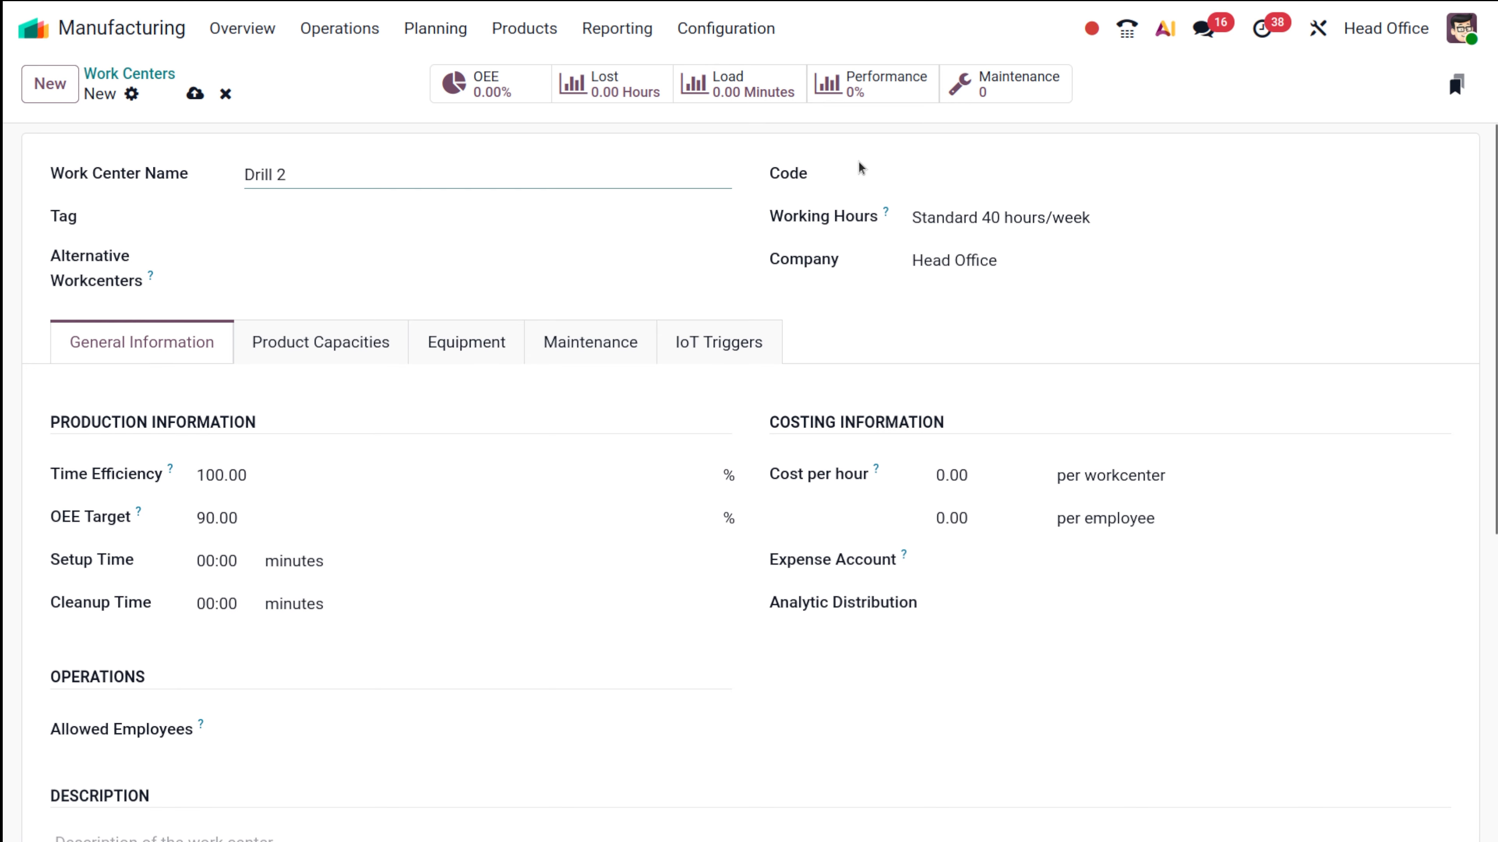
{"action": "left_click", "coordinate": [888, 183]}
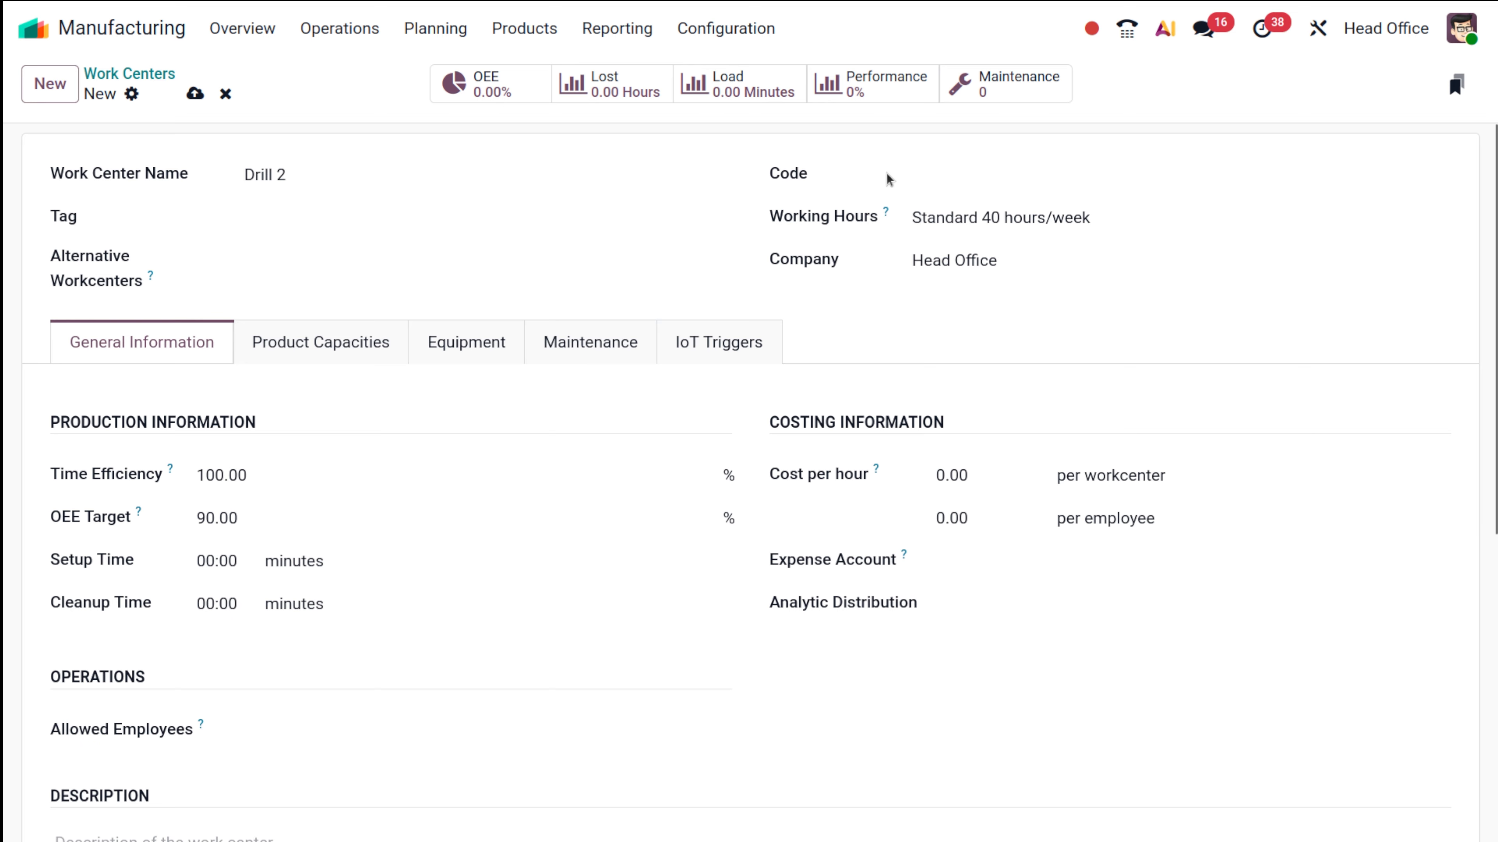
{"action": "left_click", "coordinate": [1064, 173]}
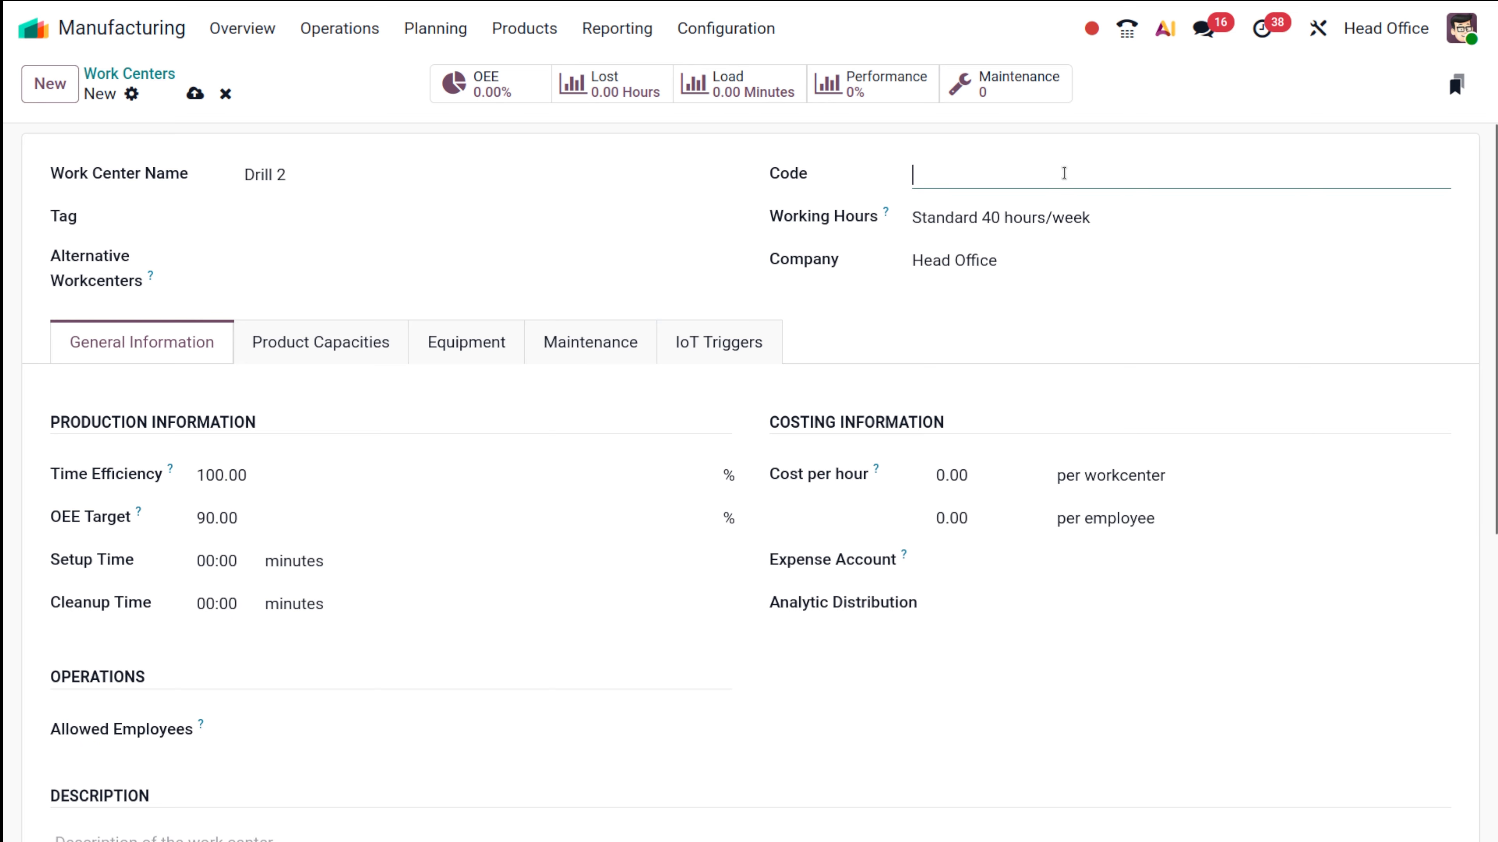
{"action": "type", "text": "D2"}
{"action": "left_click", "coordinate": [355, 263]}
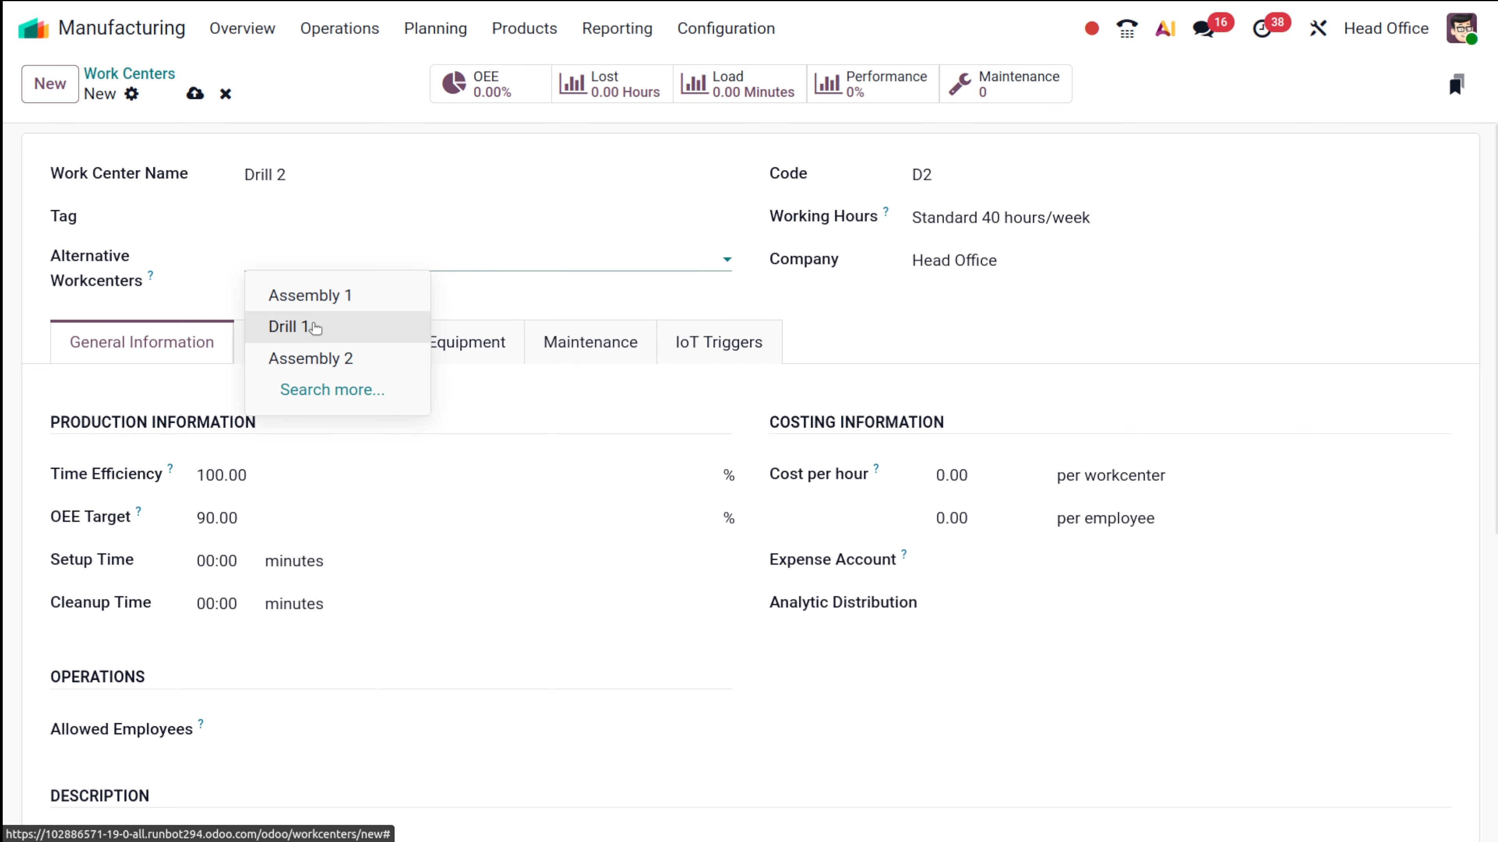
{"action": "left_click", "coordinate": [312, 329]}
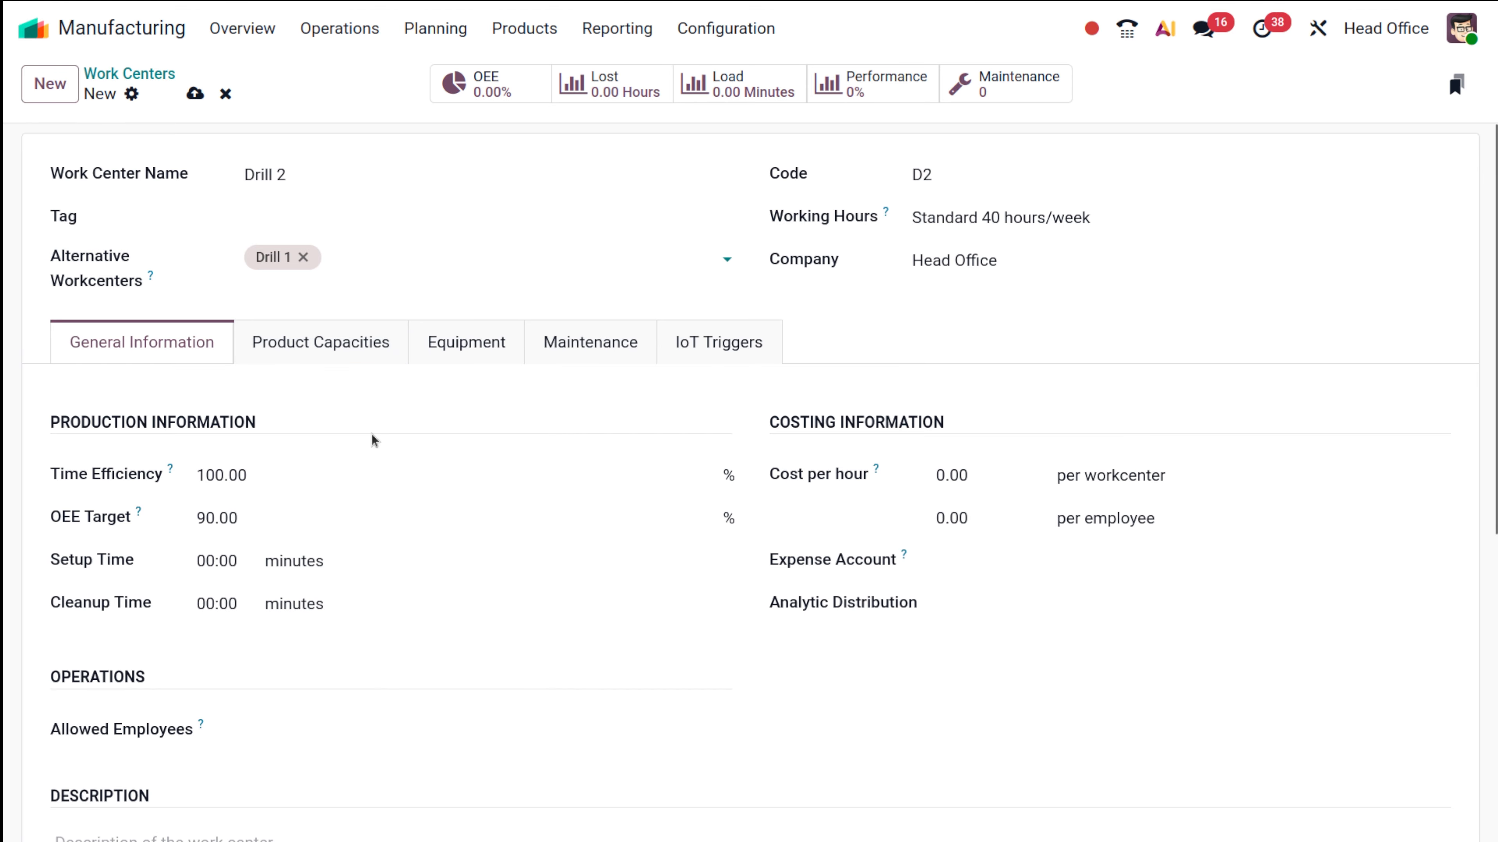
Look through the new work center's general information, product capacities, equipment, maintenance and IoT triggers, and discard the record.
{"action": "scroll", "coordinate": [372, 440], "scroll_direction": "down", "scroll_amount": 4}
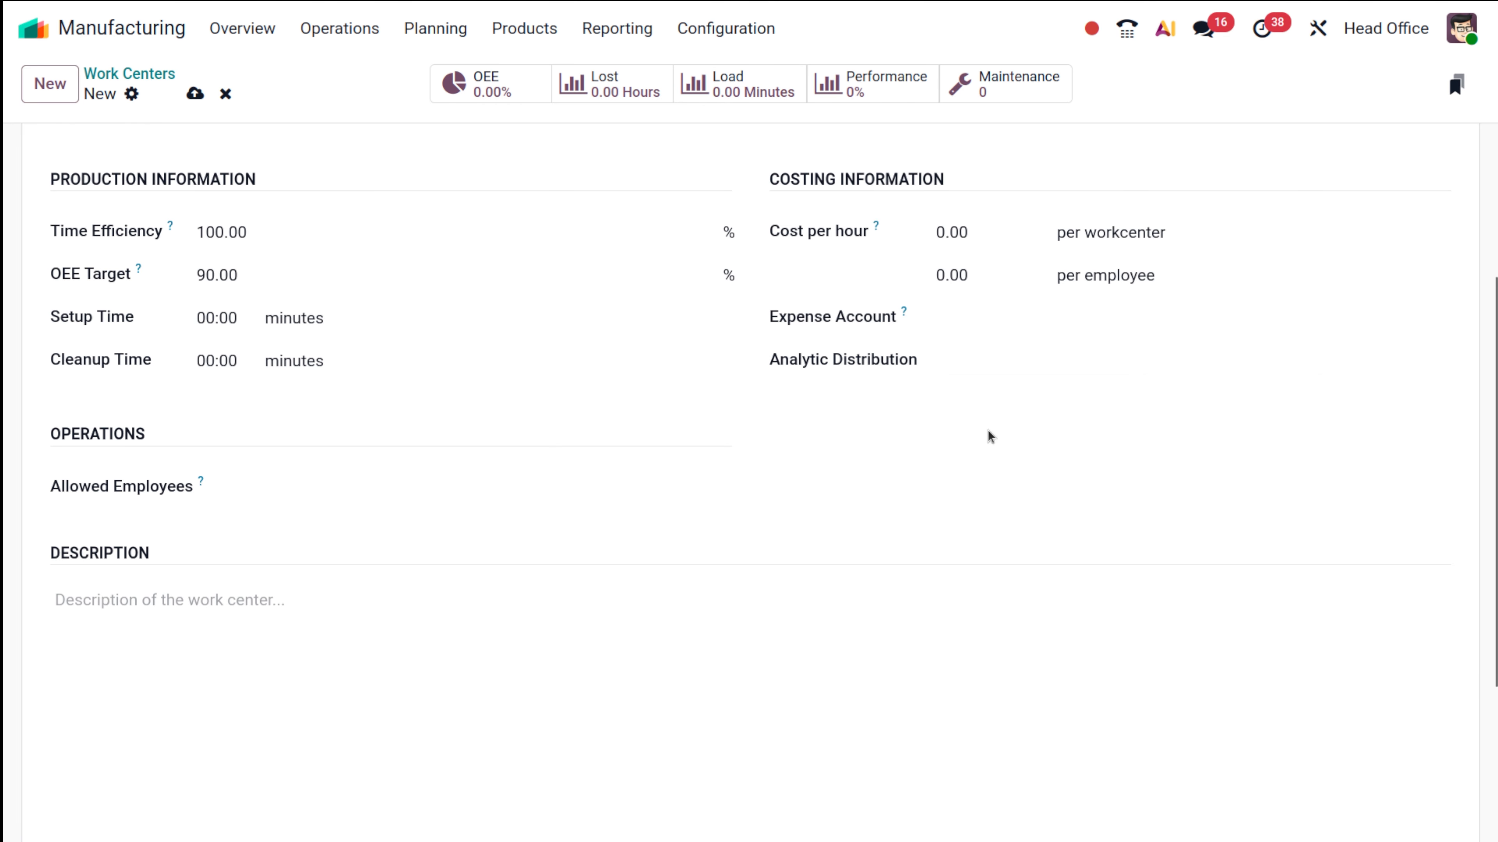
{"action": "scroll", "coordinate": [749, 373], "scroll_direction": "up", "scroll_amount": 4}
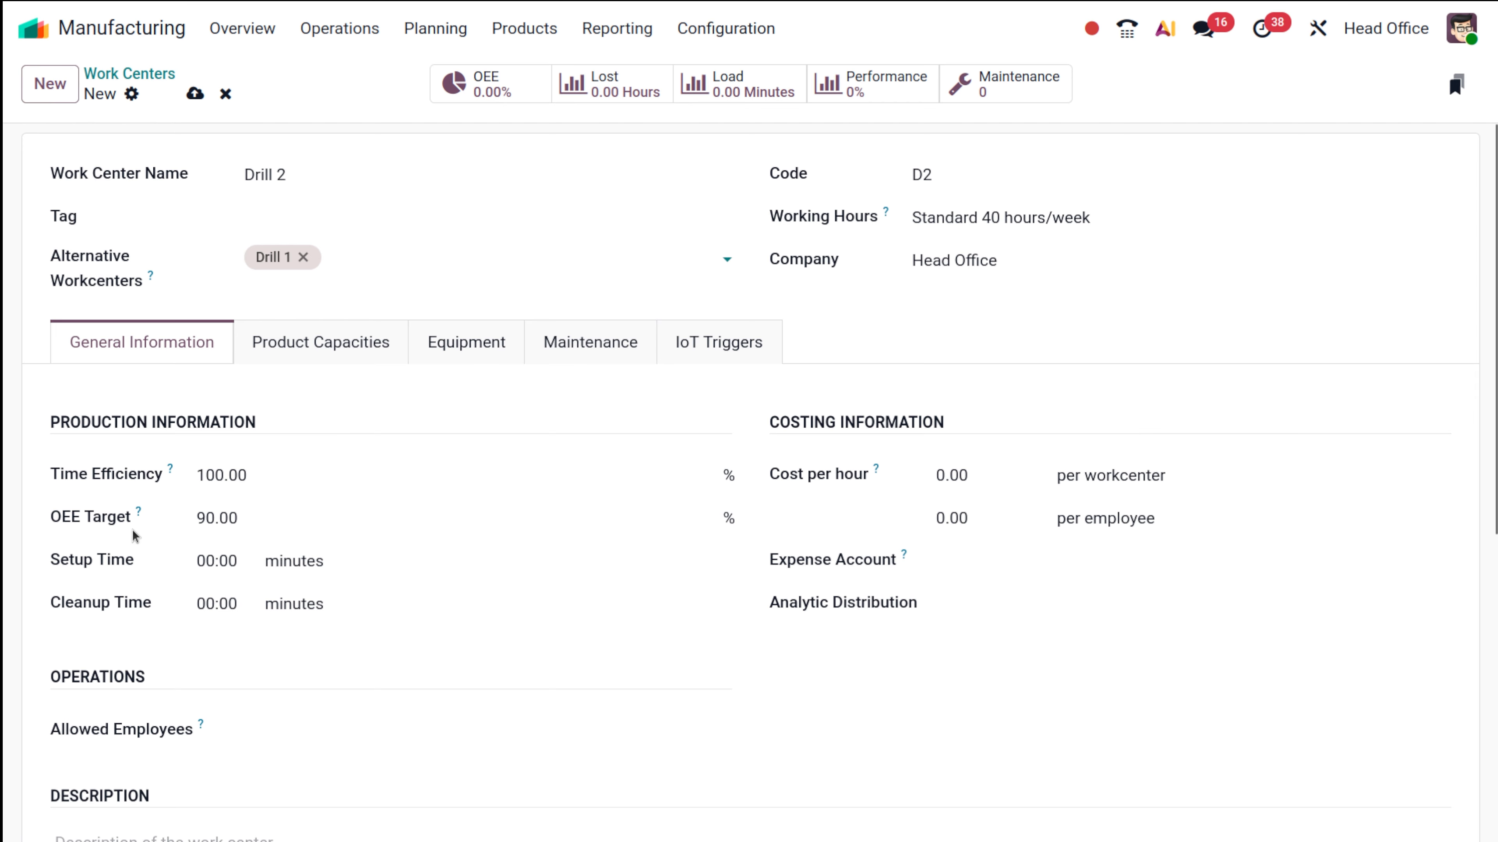
{"action": "mouse_move", "coordinate": [135, 517]}
{"action": "left_click", "coordinate": [299, 333]}
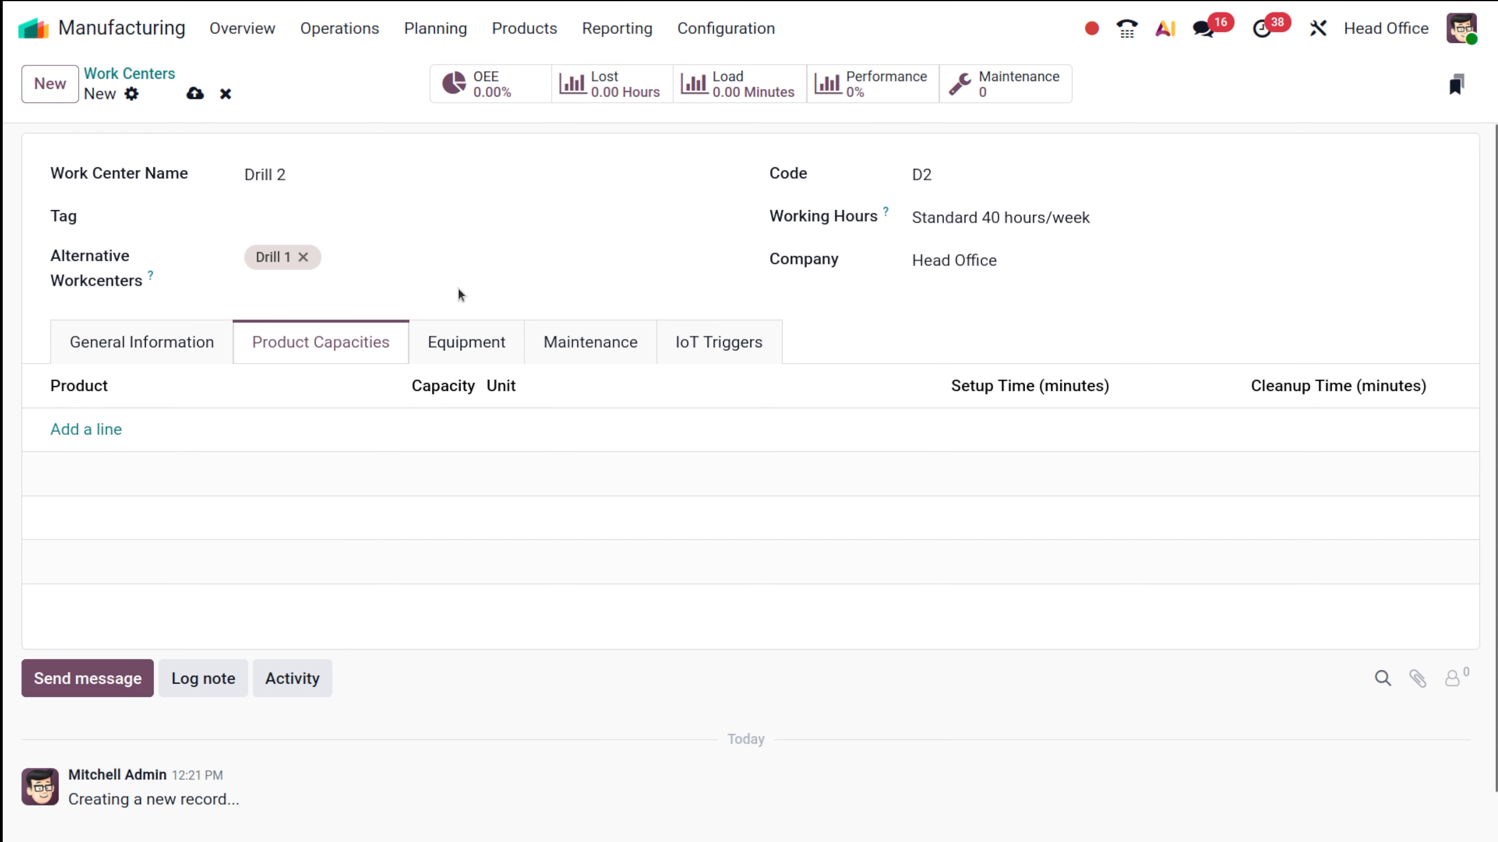
{"action": "left_click", "coordinate": [463, 362]}
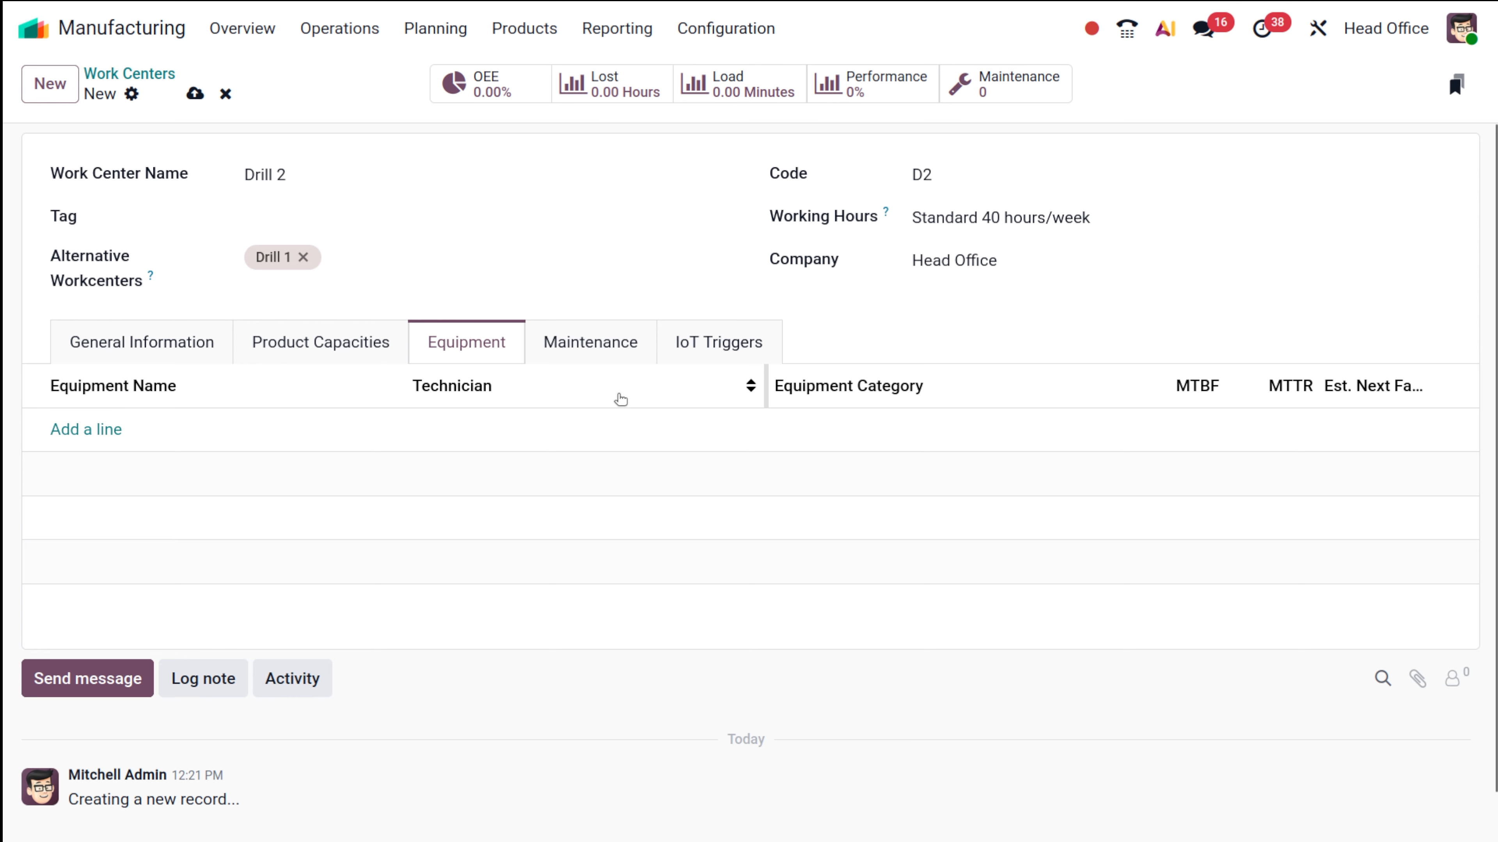
{"action": "left_click", "coordinate": [613, 360]}
{"action": "left_click", "coordinate": [711, 347]}
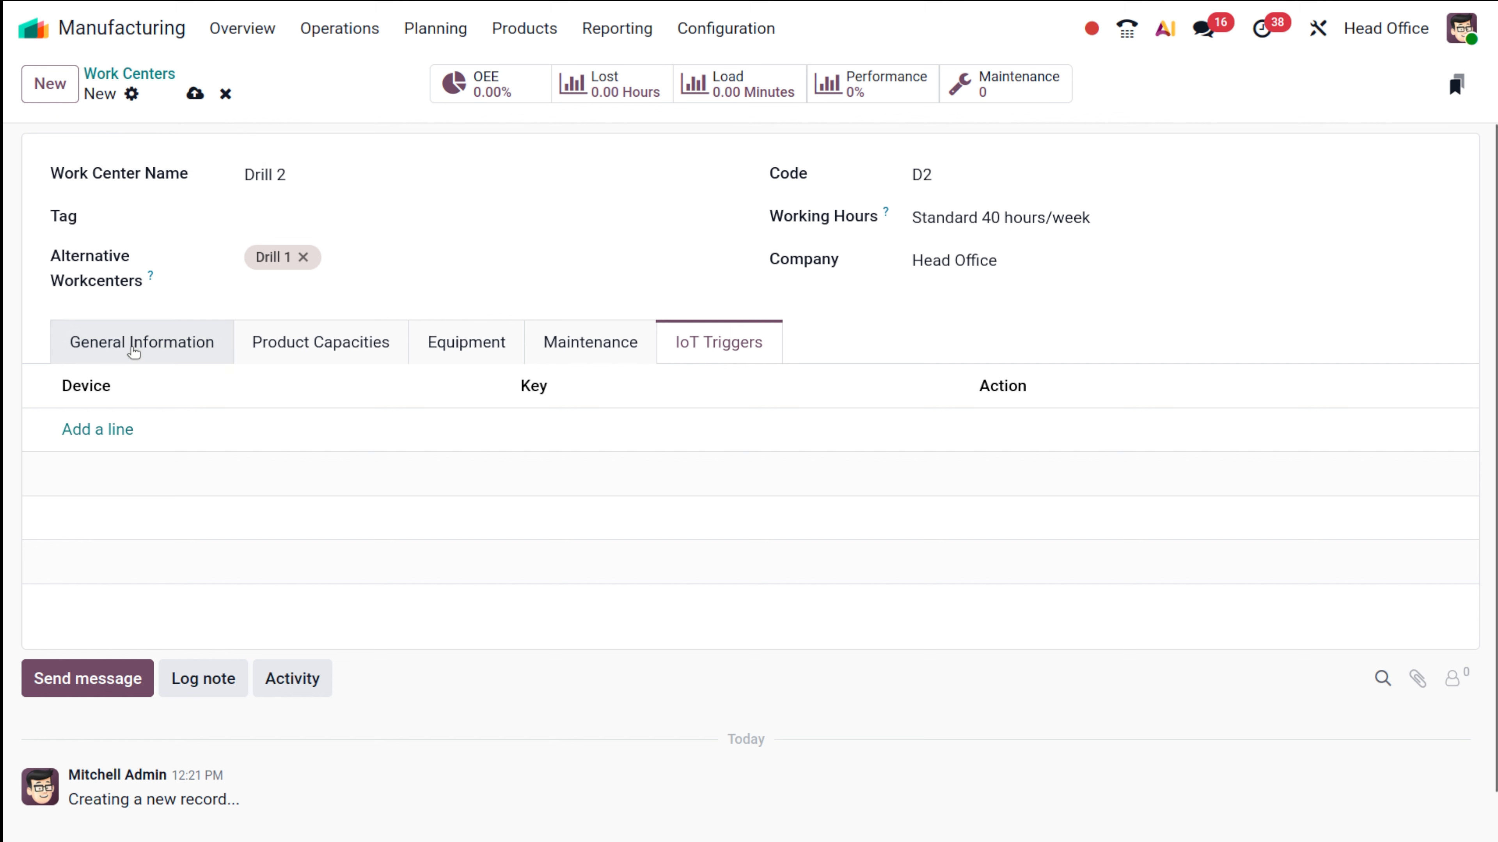
{"action": "left_click", "coordinate": [155, 353]}
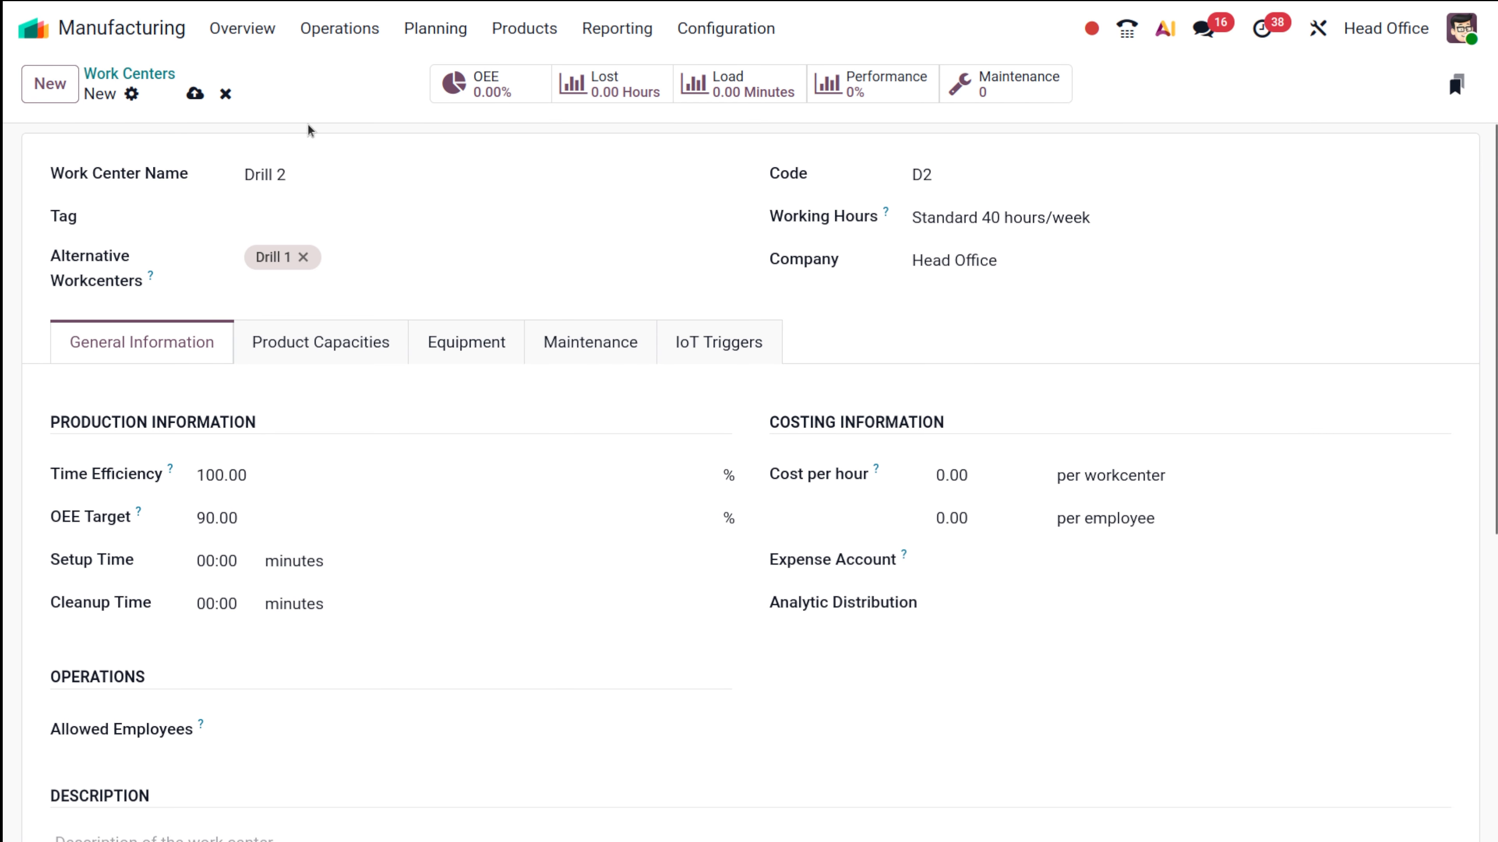
{"action": "left_click", "coordinate": [226, 96]}
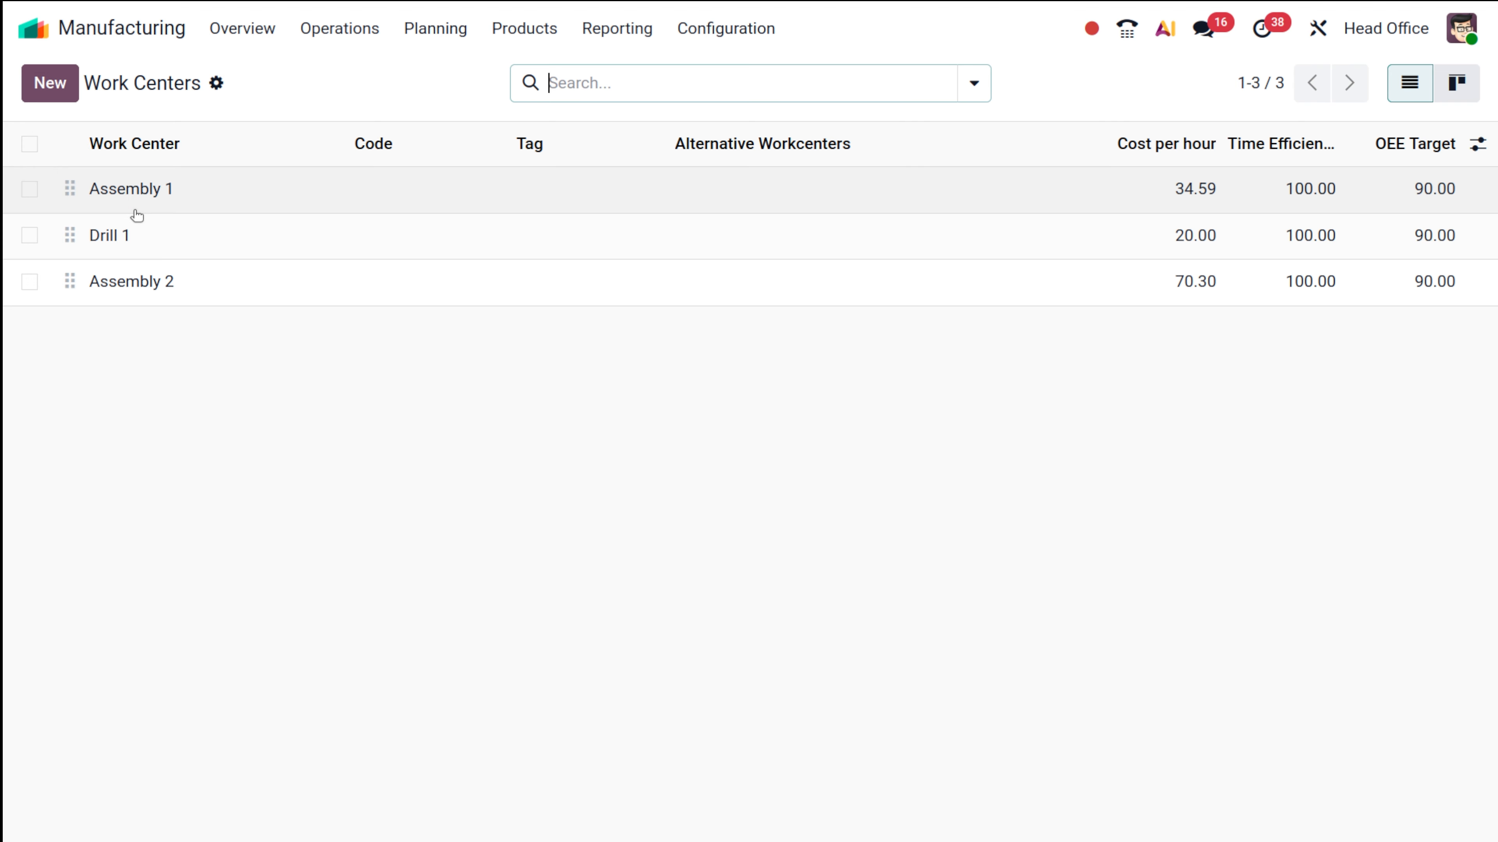
Open the Assembly 1 work center and examine its general information and product capacities.
{"action": "left_click", "coordinate": [138, 195]}
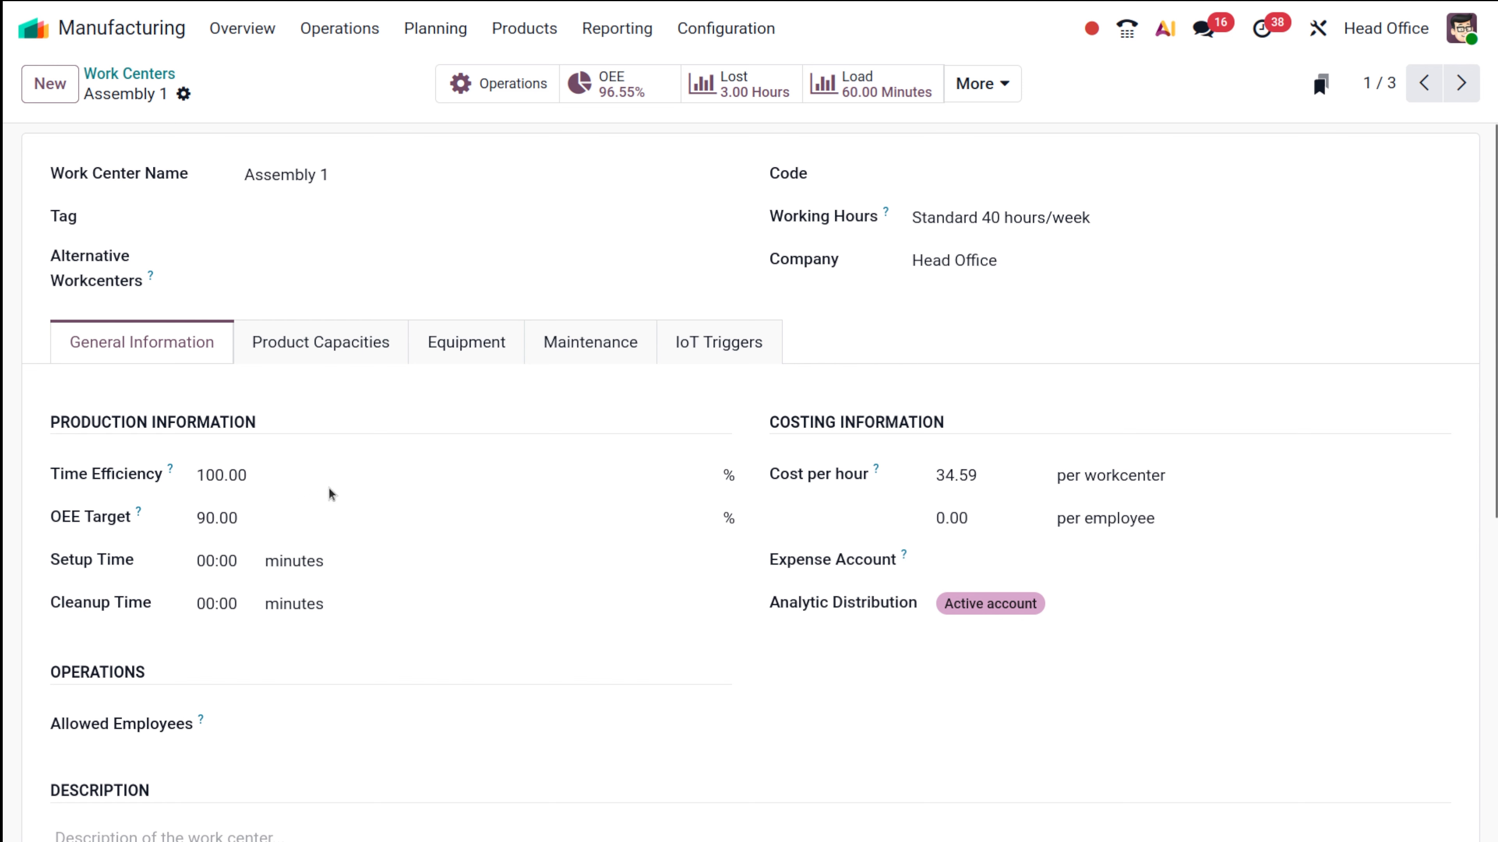
{"action": "scroll", "coordinate": [378, 597], "scroll_direction": "down", "scroll_amount": 3}
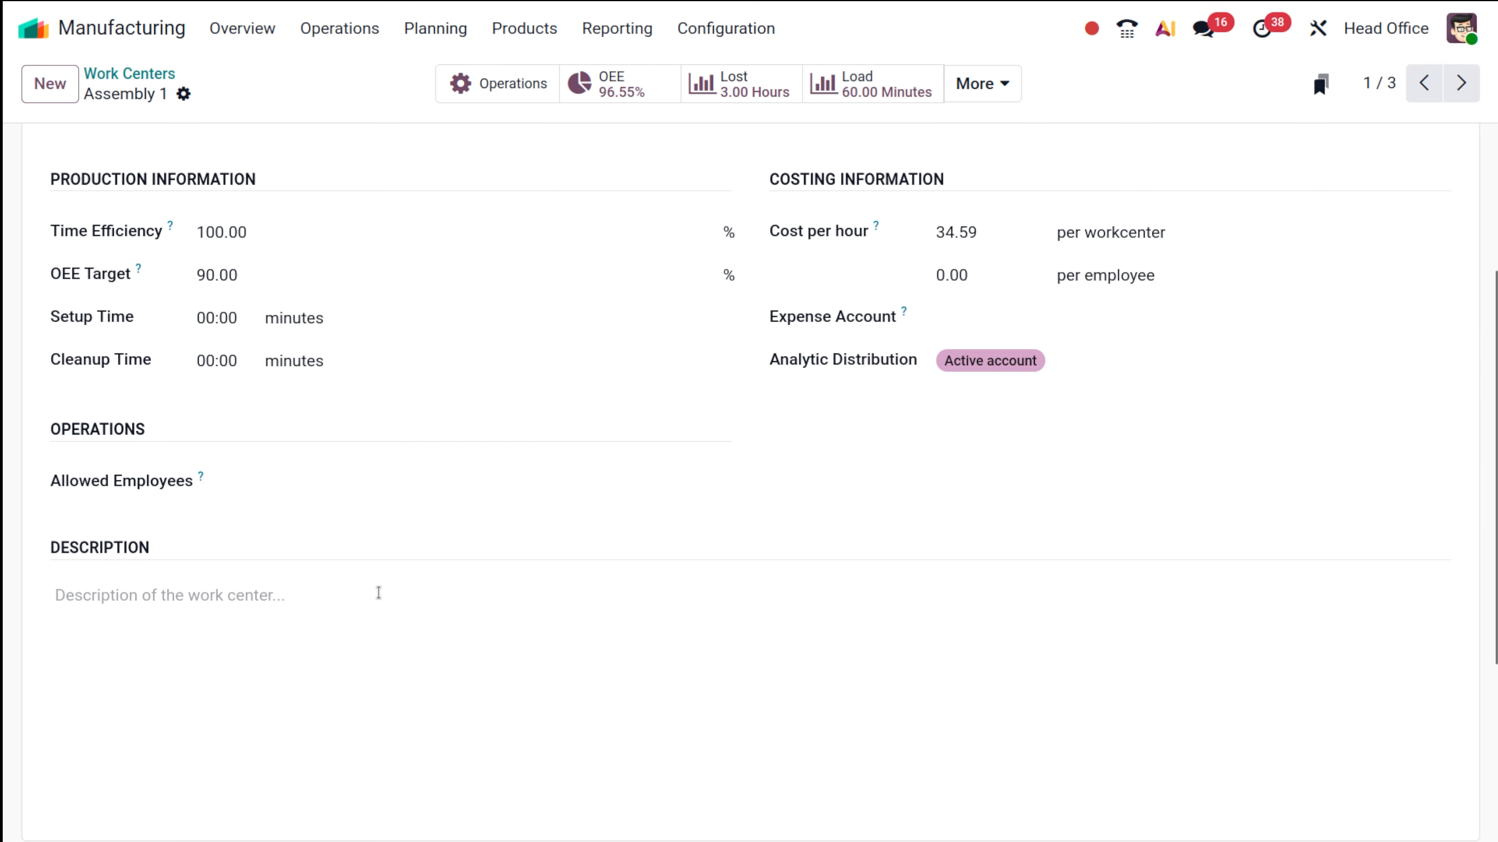
{"action": "scroll", "coordinate": [378, 593], "scroll_direction": "up", "scroll_amount": 3}
{"action": "left_click", "coordinate": [320, 352]}
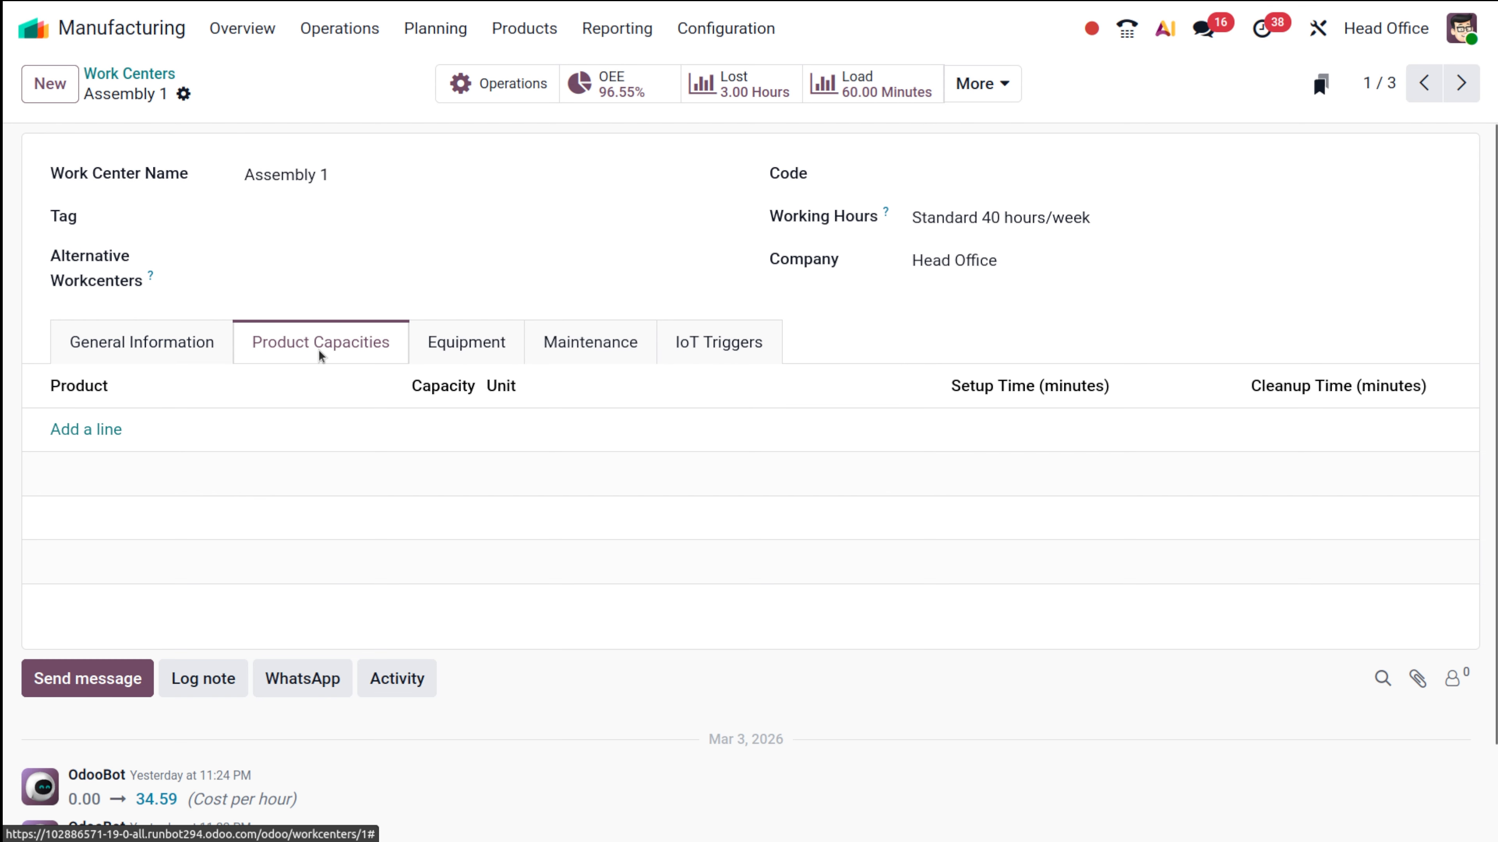
Examine the Assembly 1 work center's equipment, maintenance and IoT triggers, and return to the work centers list.
{"action": "left_click", "coordinate": [463, 348]}
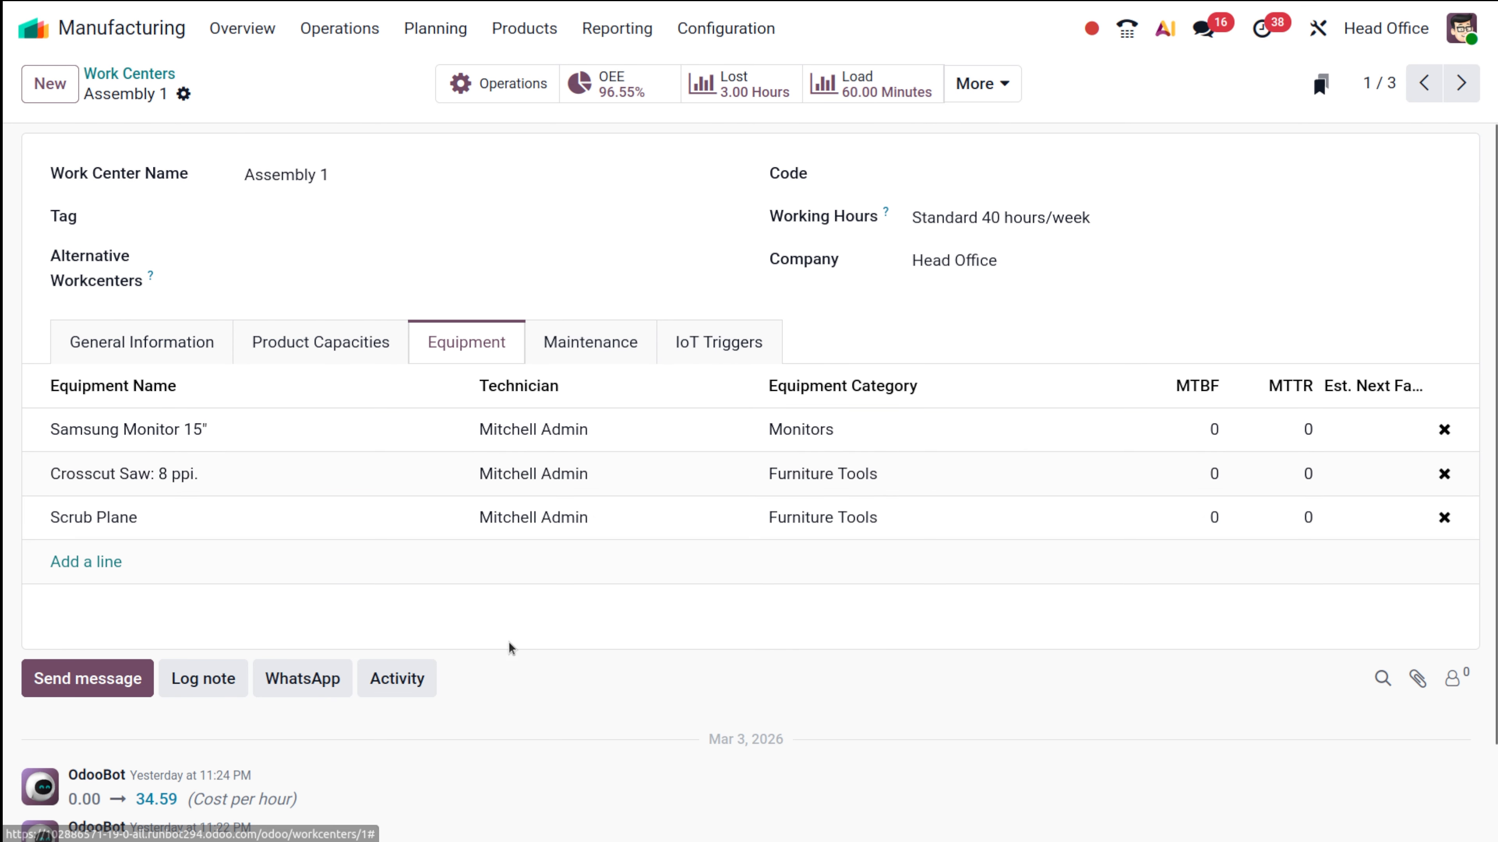
{"action": "left_click", "coordinate": [653, 343]}
{"action": "left_click", "coordinate": [714, 343]}
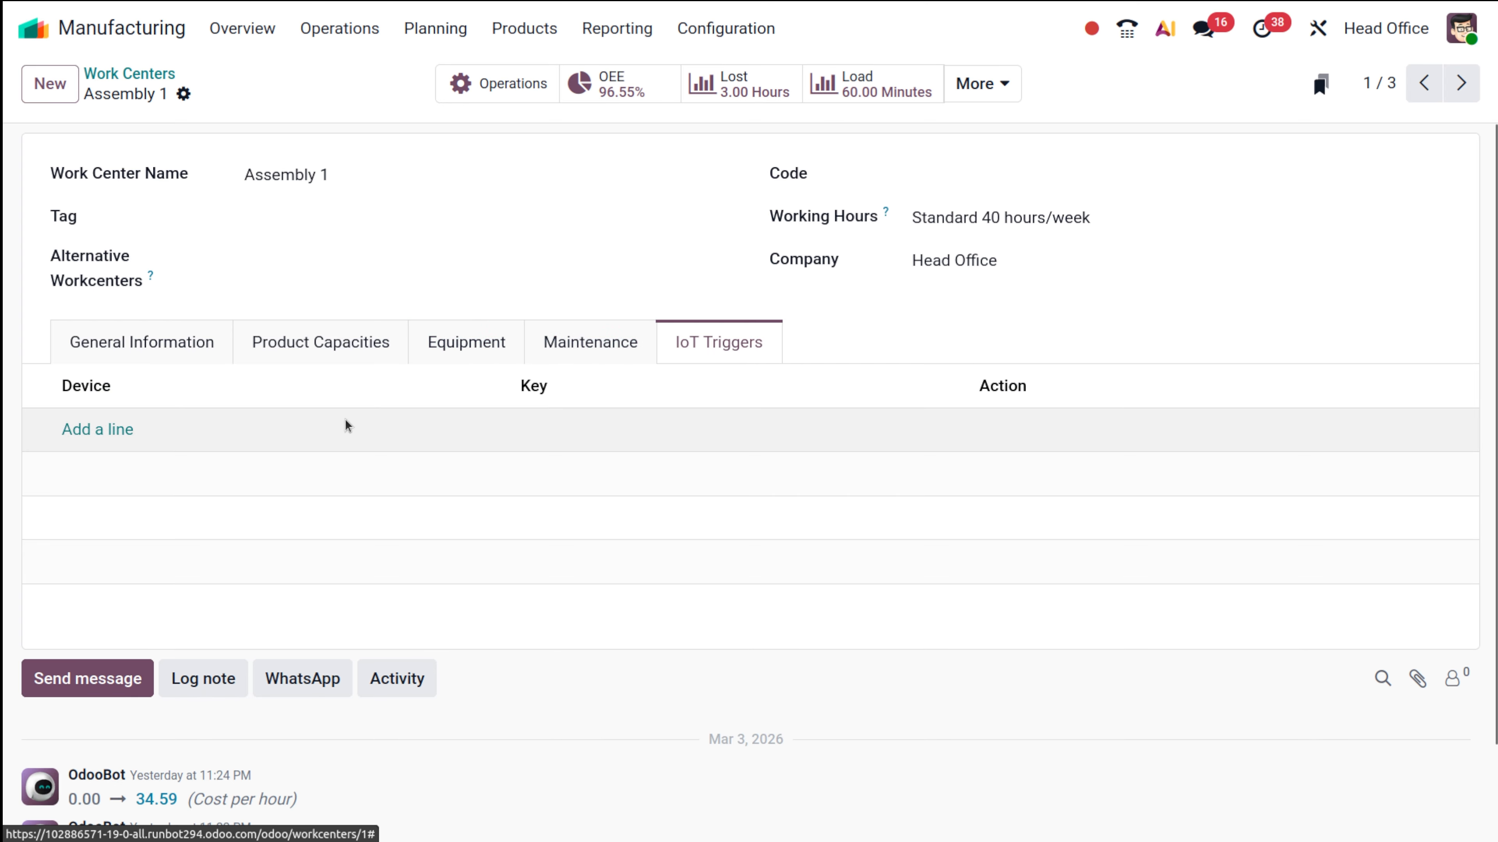
{"action": "left_click", "coordinate": [495, 344]}
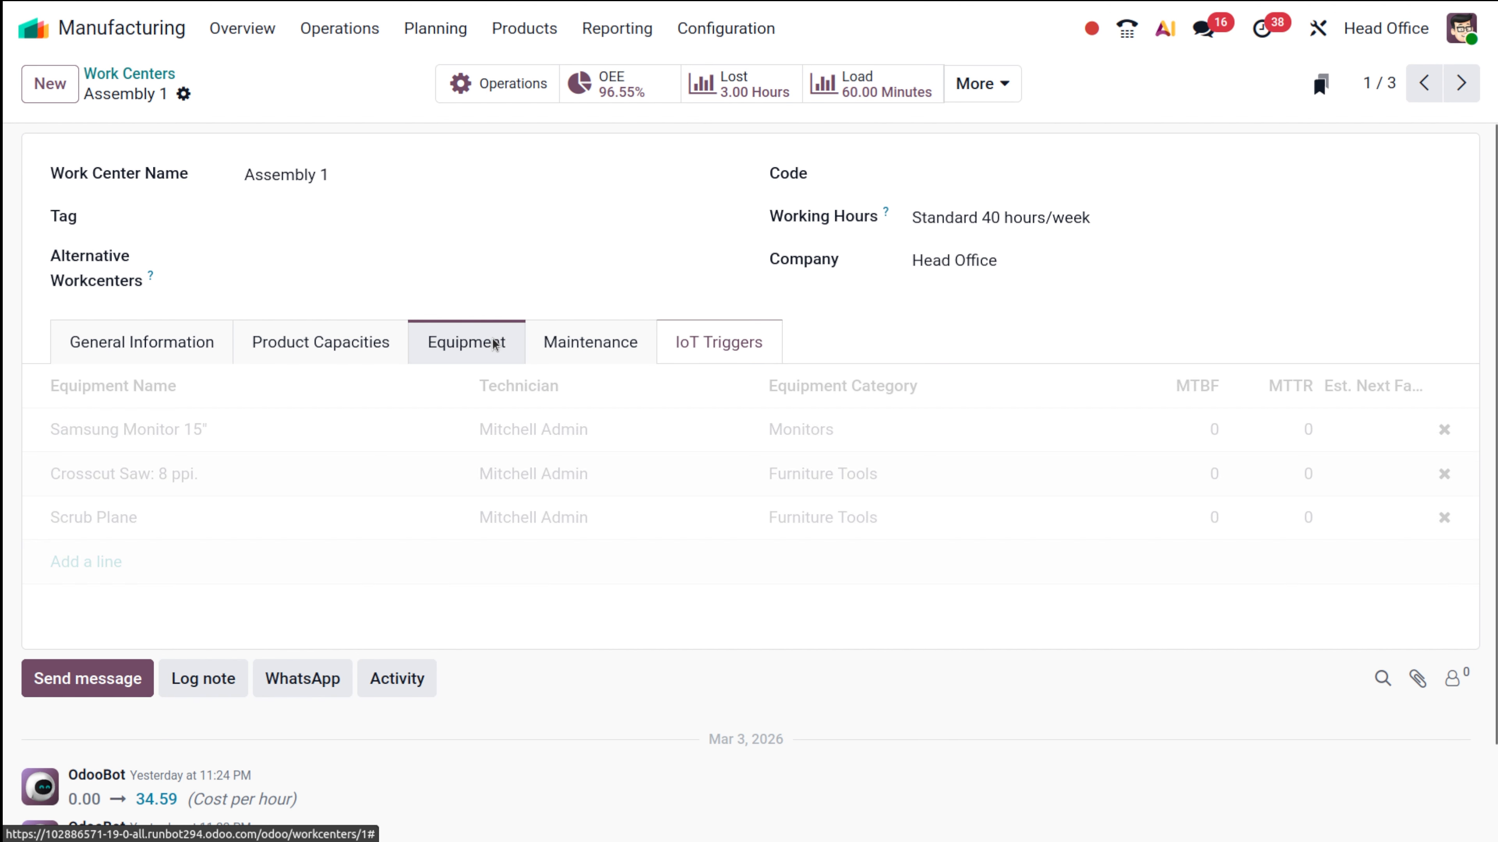
{"action": "left_click", "coordinate": [138, 84]}
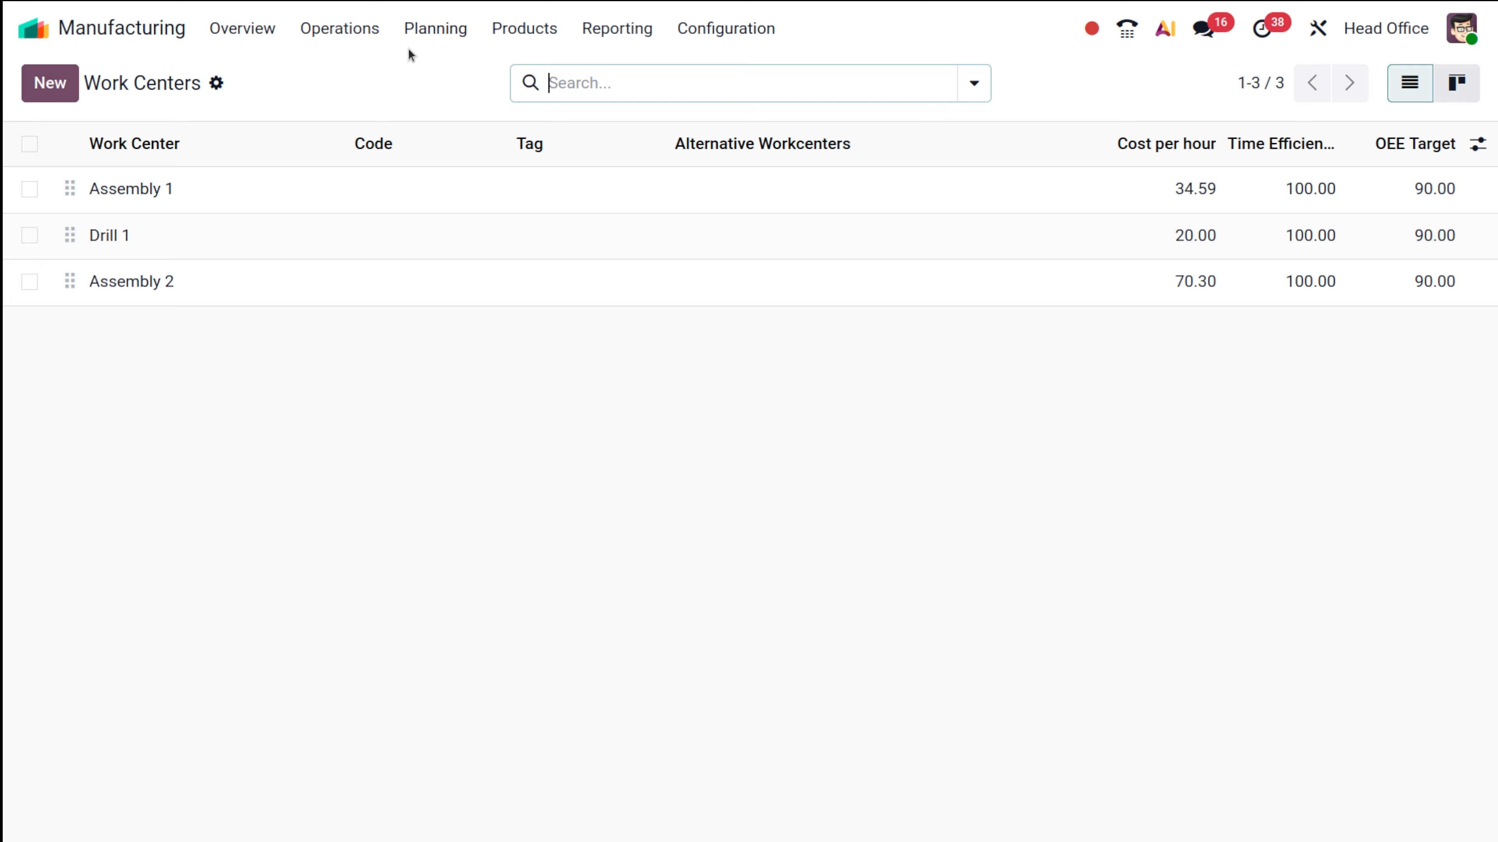
Open the Acoustic Bloc Screens product from the Manufacturing products list and show its inventory settings.
{"action": "left_click", "coordinate": [525, 35]}
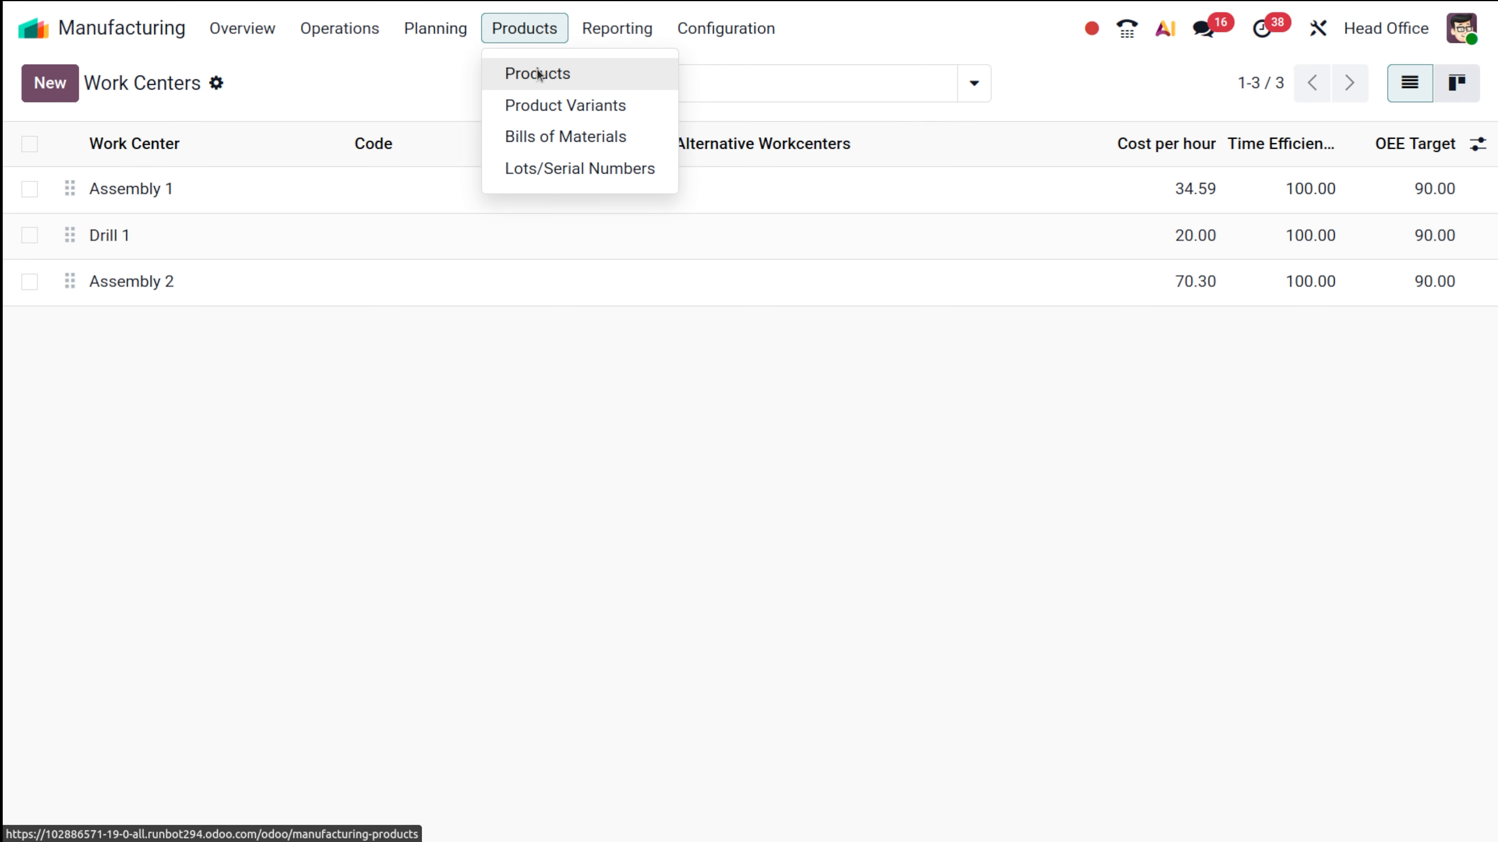
{"action": "left_click", "coordinate": [536, 70]}
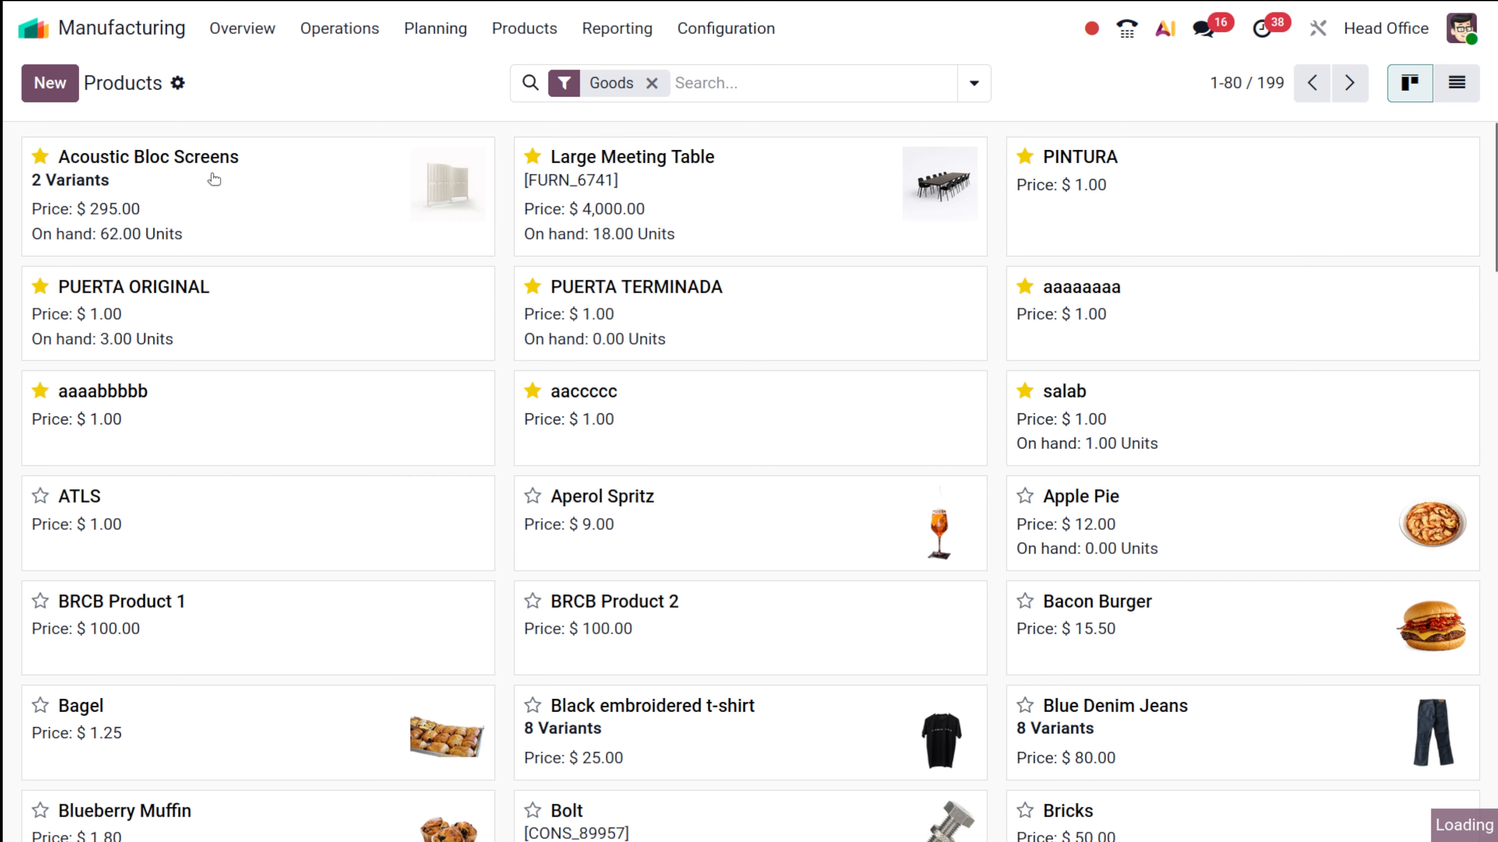
{"action": "left_click", "coordinate": [188, 159]}
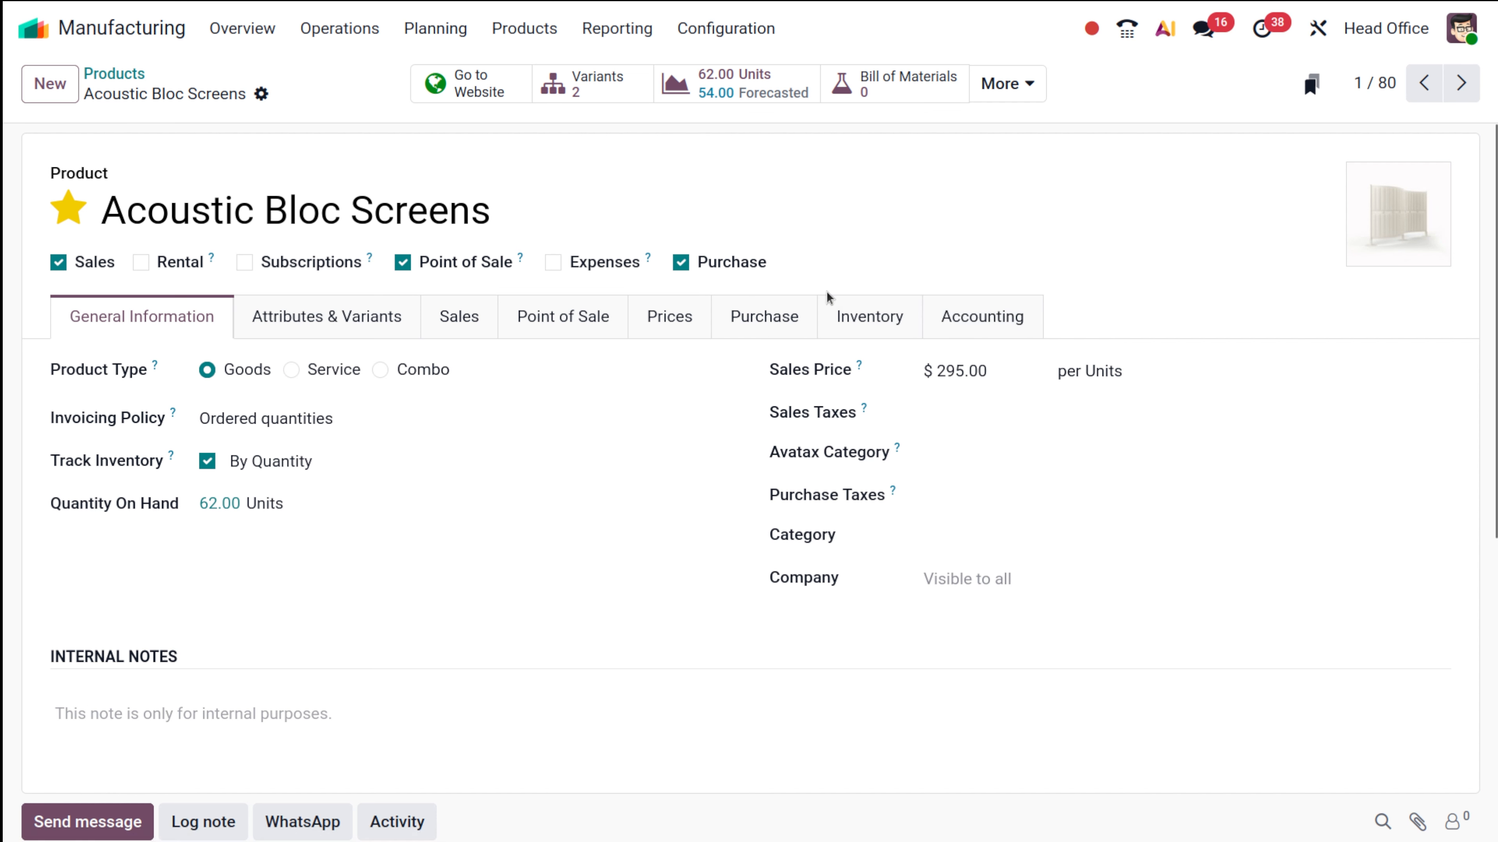
{"action": "left_click", "coordinate": [881, 327]}
{"action": "scroll", "coordinate": [730, 511], "scroll_direction": "down", "scroll_amount": 8}
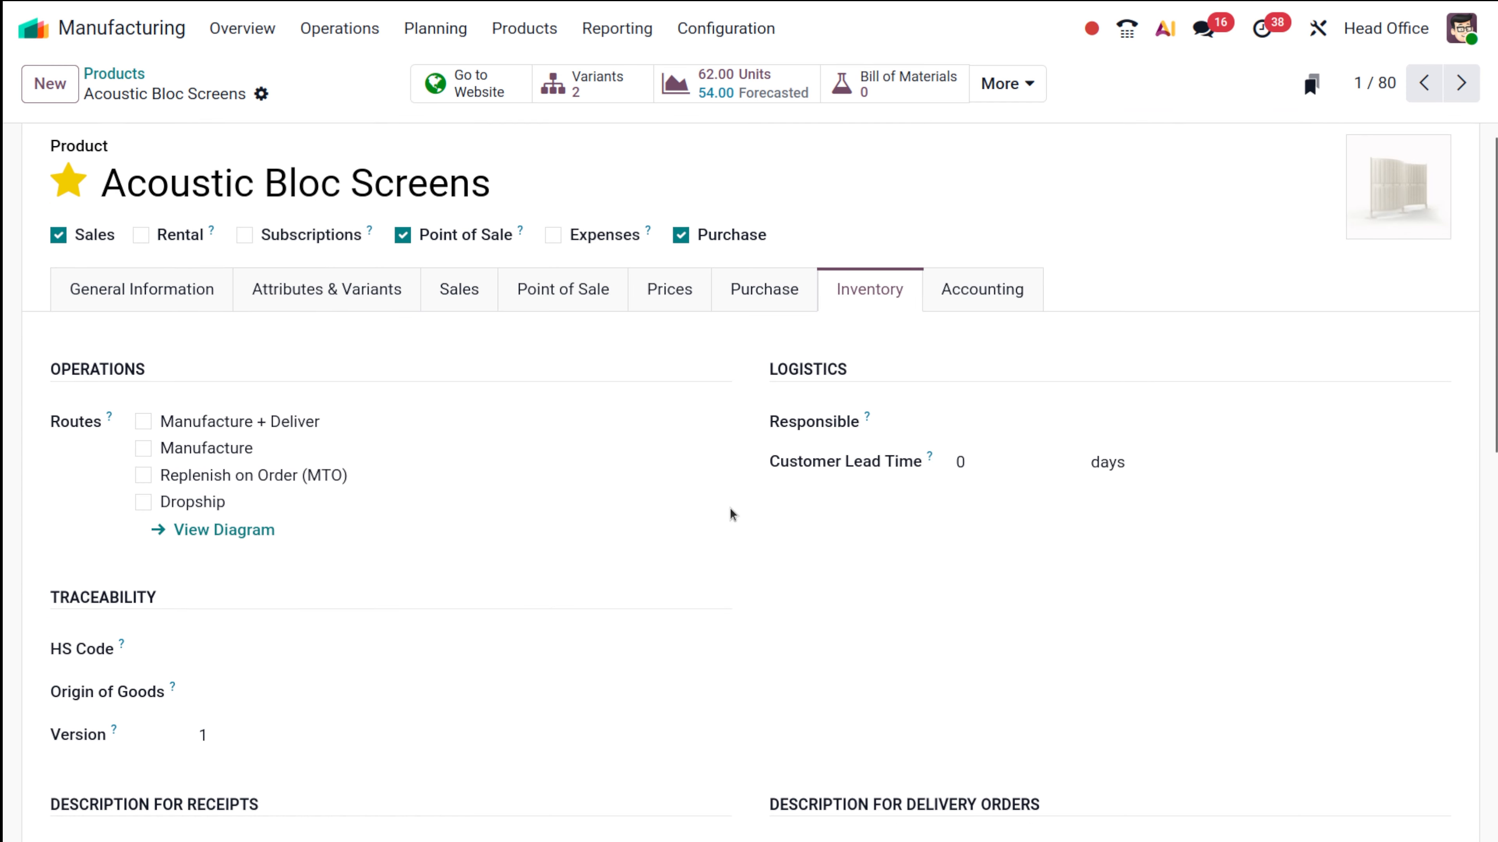
{"action": "scroll", "coordinate": [730, 512], "scroll_direction": "up", "scroll_amount": 8}
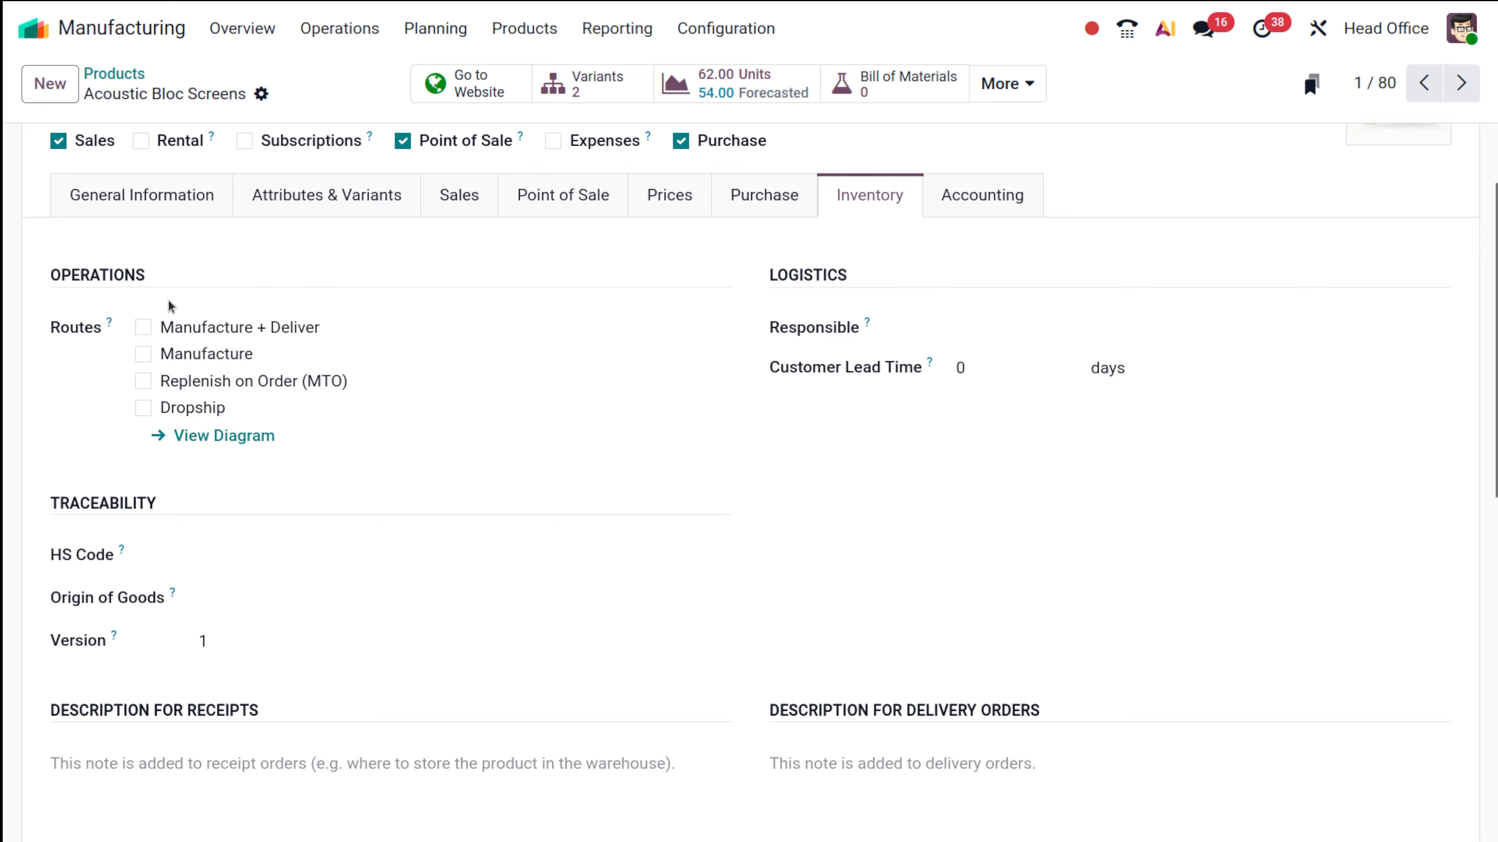
Enable the Manufacture and Replenish on Order (MTO) routes for Acoustic Bloc Screens and save the product.
{"action": "left_click", "coordinate": [143, 356]}
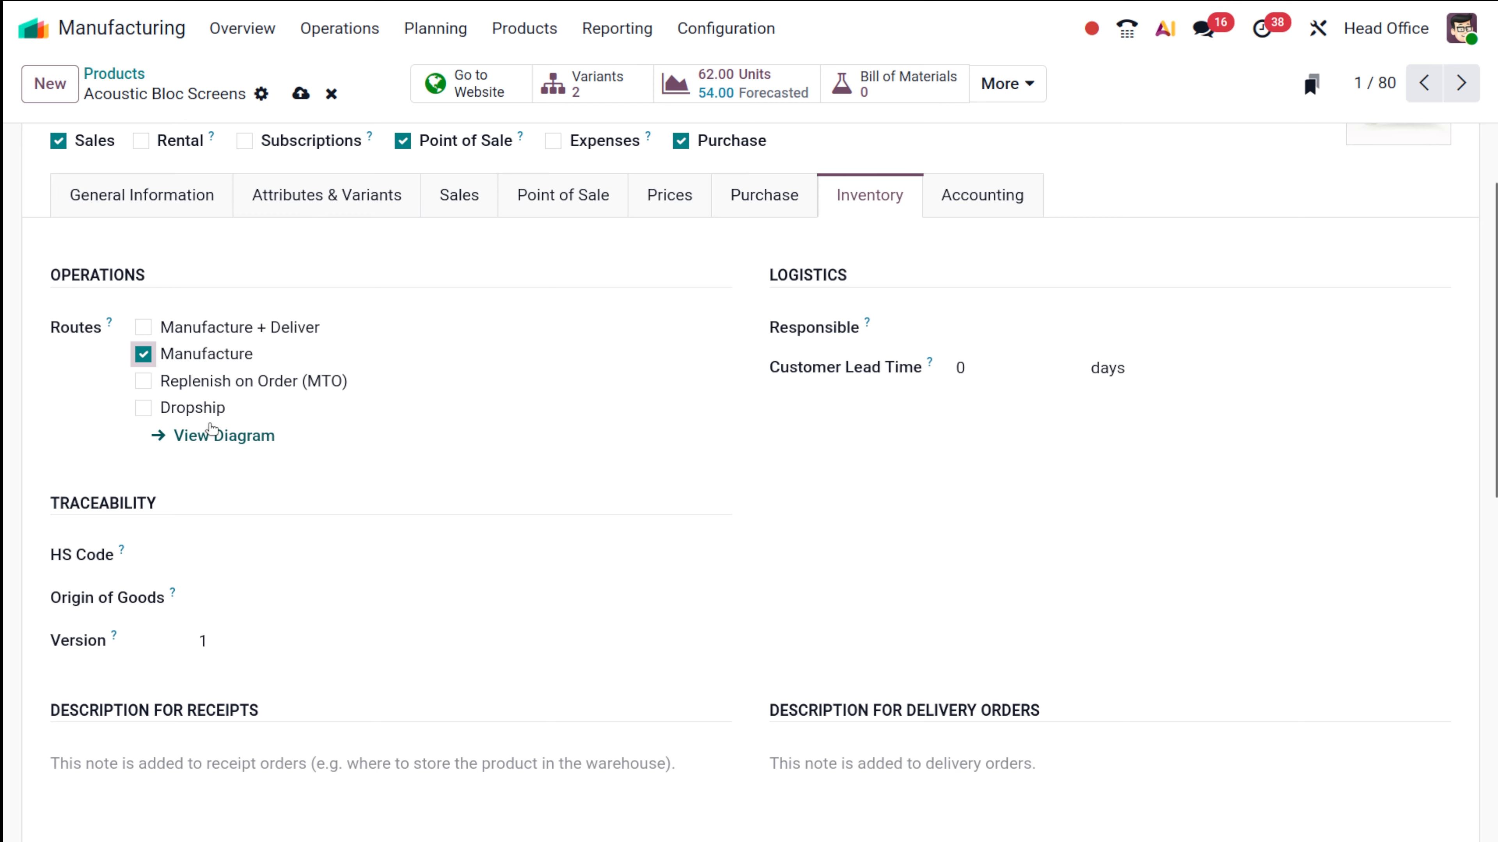
{"action": "scroll", "coordinate": [348, 199], "scroll_direction": "up", "scroll_amount": 2}
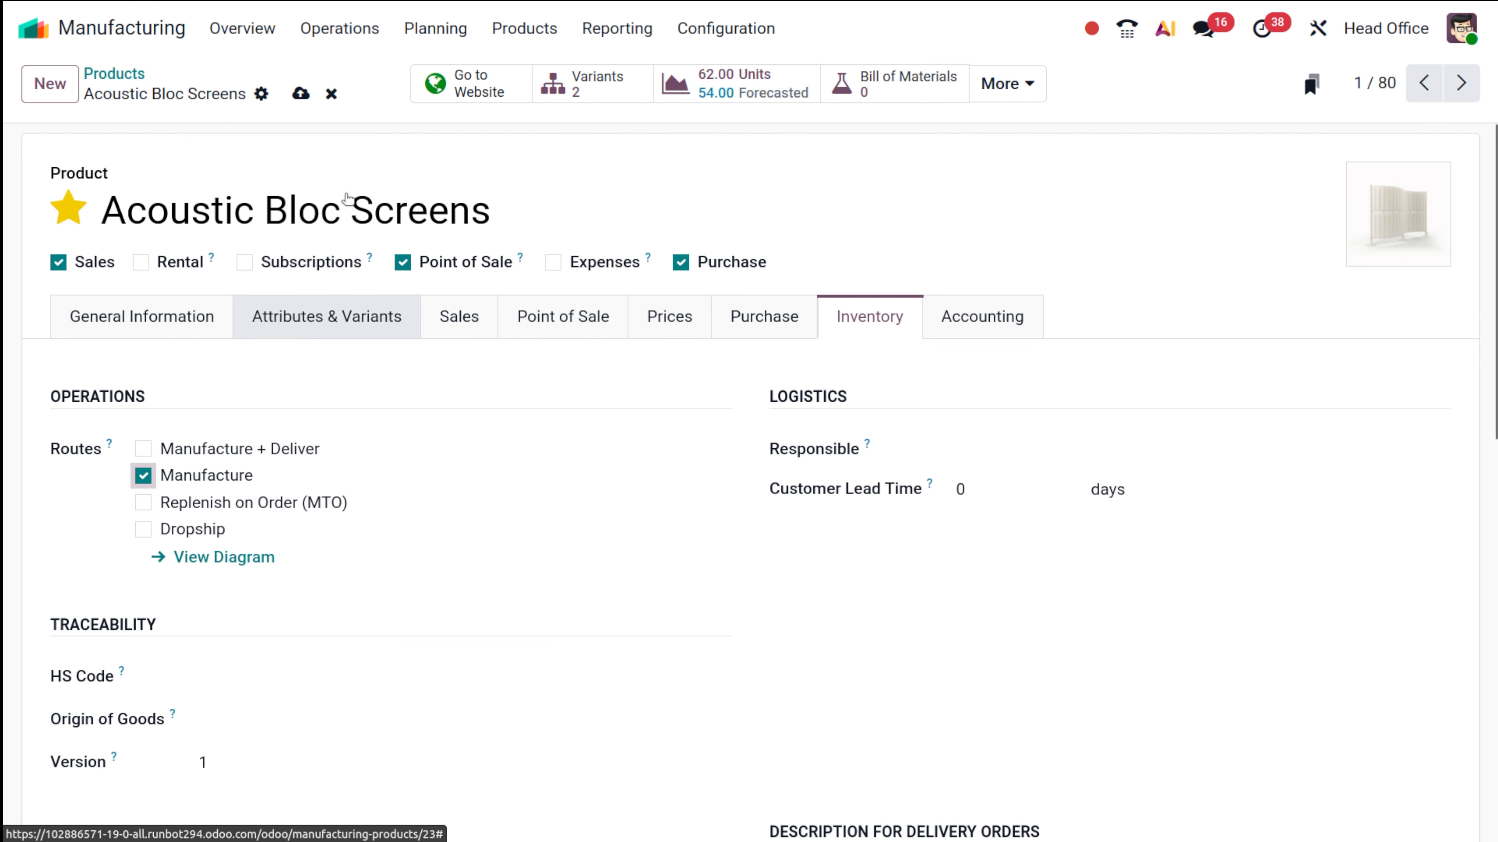
{"action": "scroll", "coordinate": [298, 508], "scroll_direction": "down", "scroll_amount": 4}
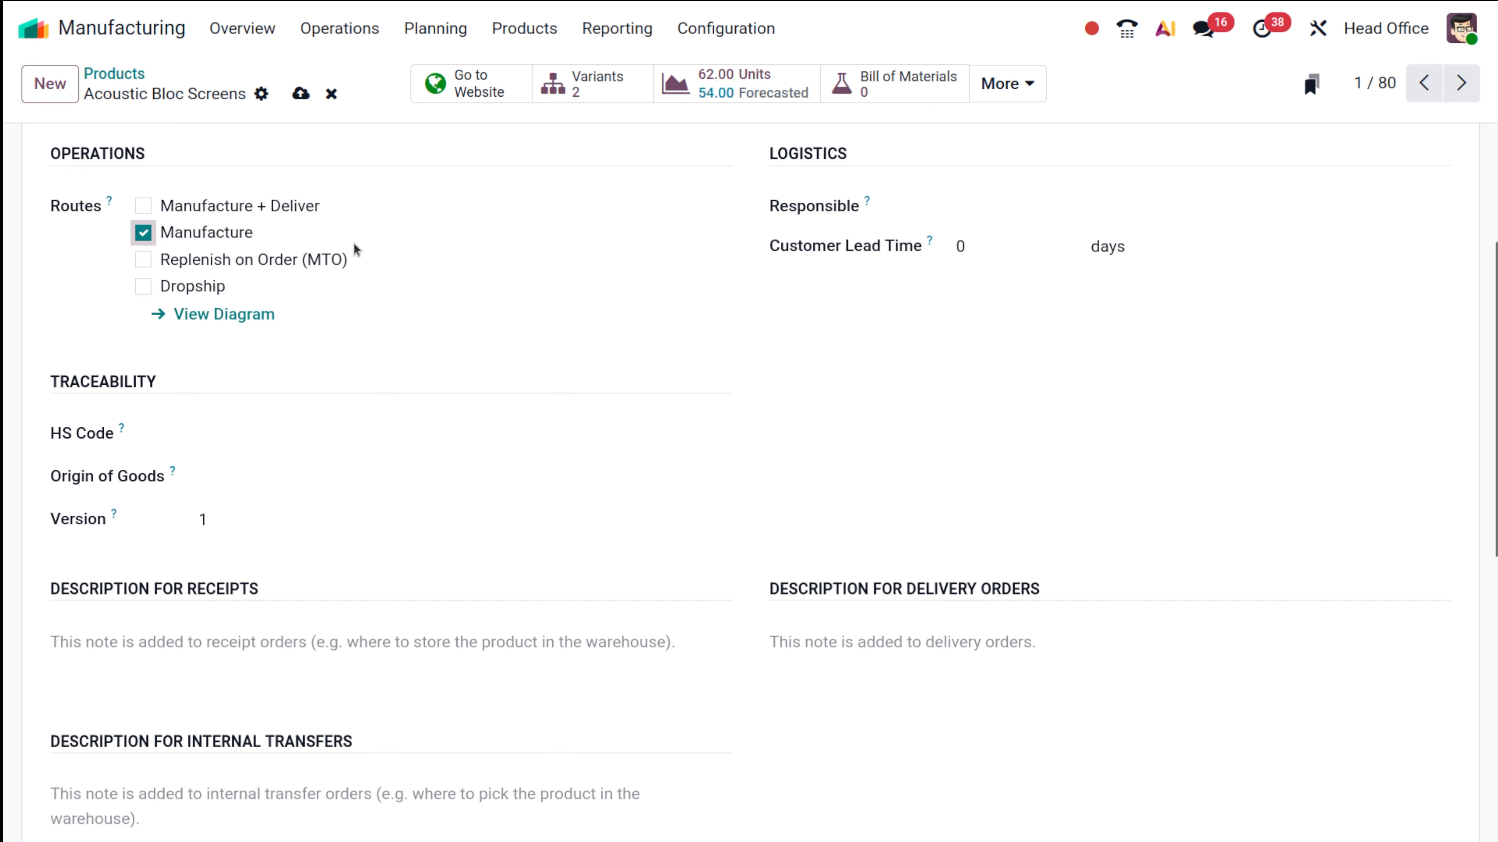
{"action": "scroll", "coordinate": [354, 246], "scroll_direction": "up", "scroll_amount": 4}
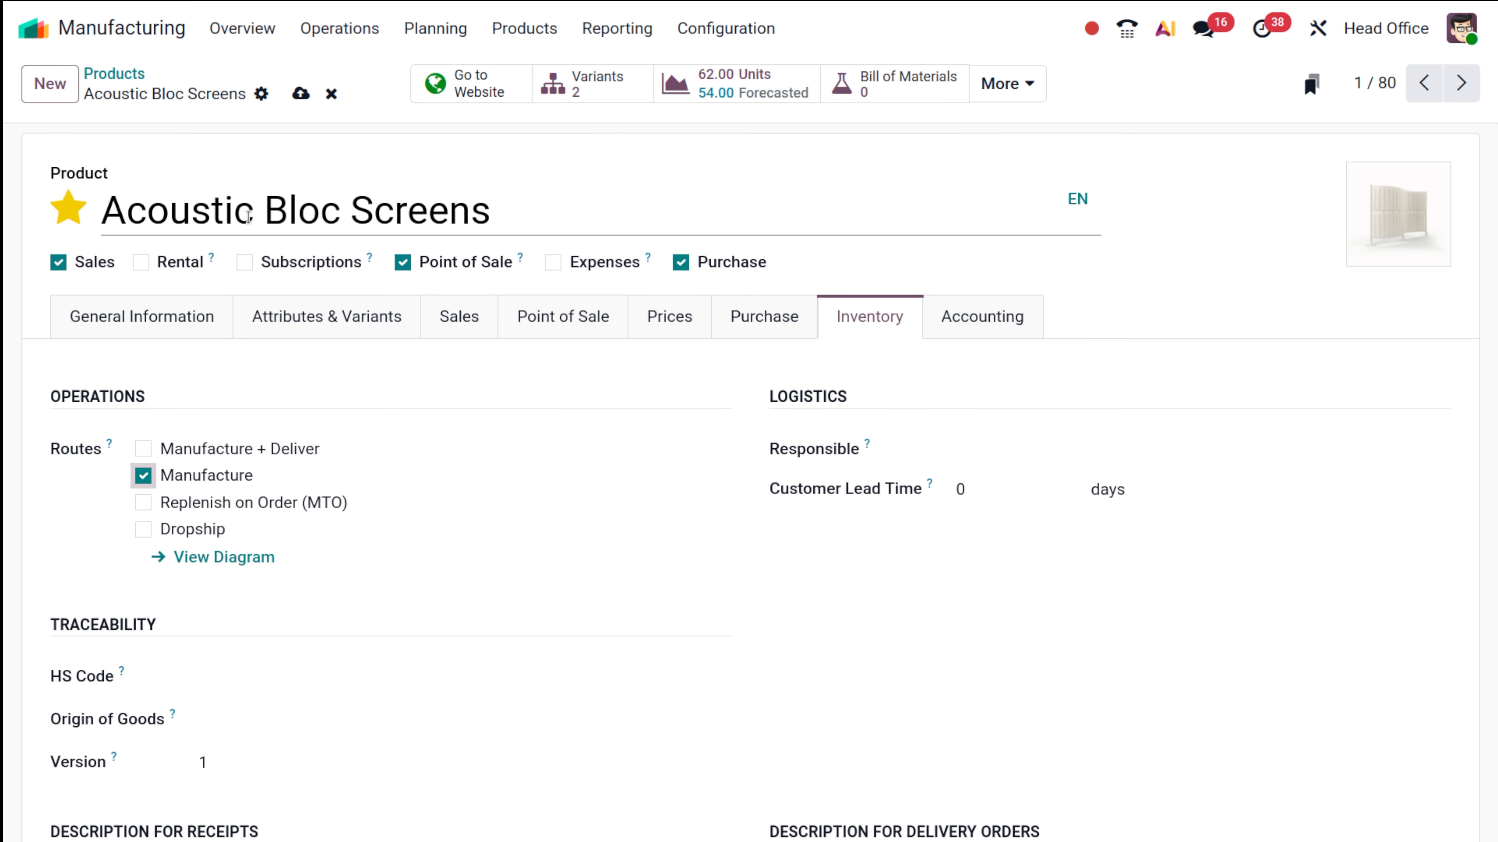
{"action": "left_click", "coordinate": [143, 503]}
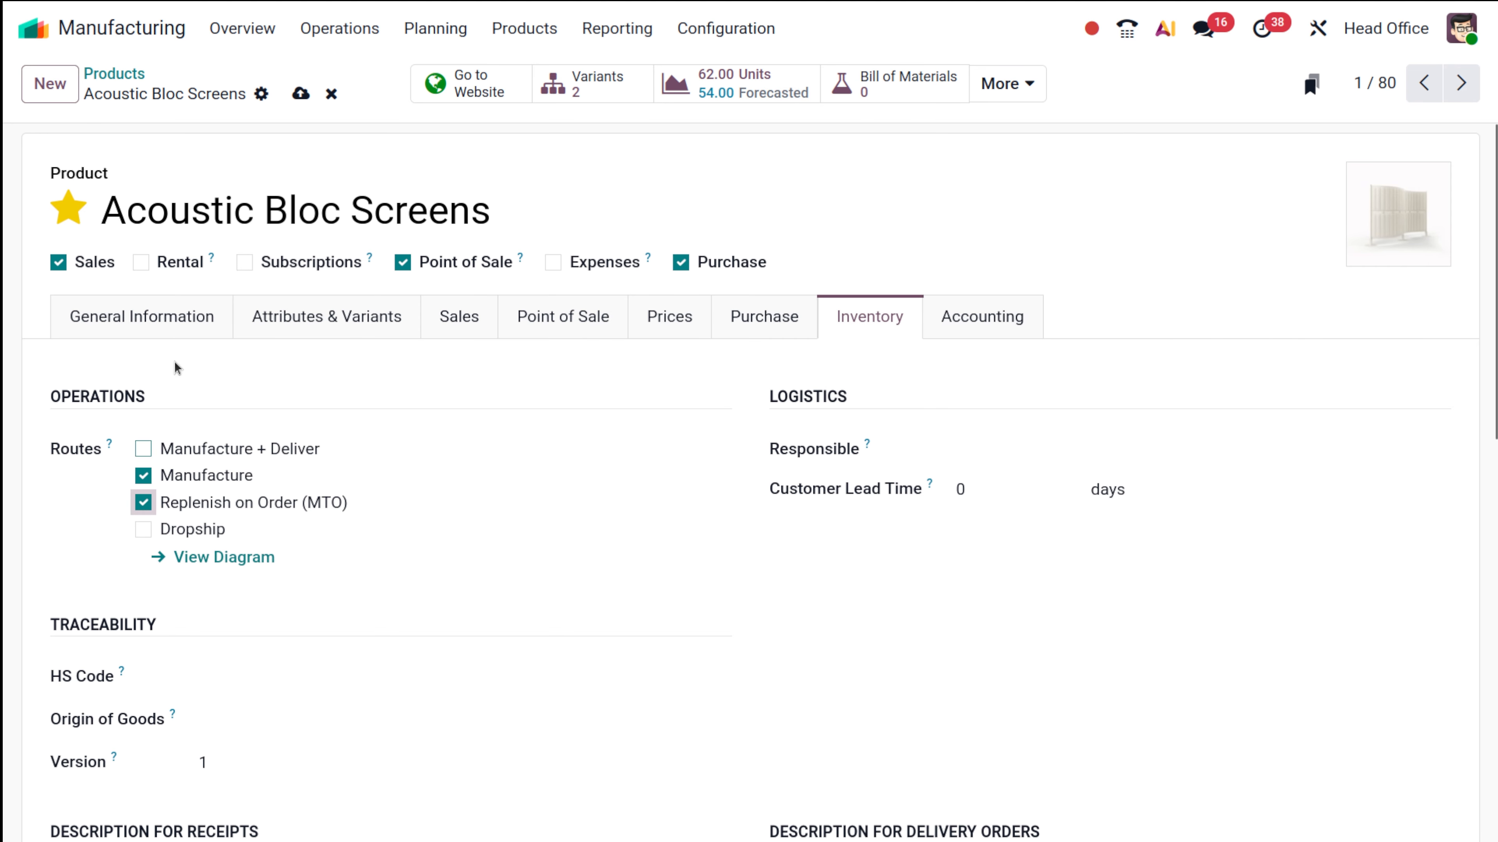
{"action": "left_click", "coordinate": [300, 92]}
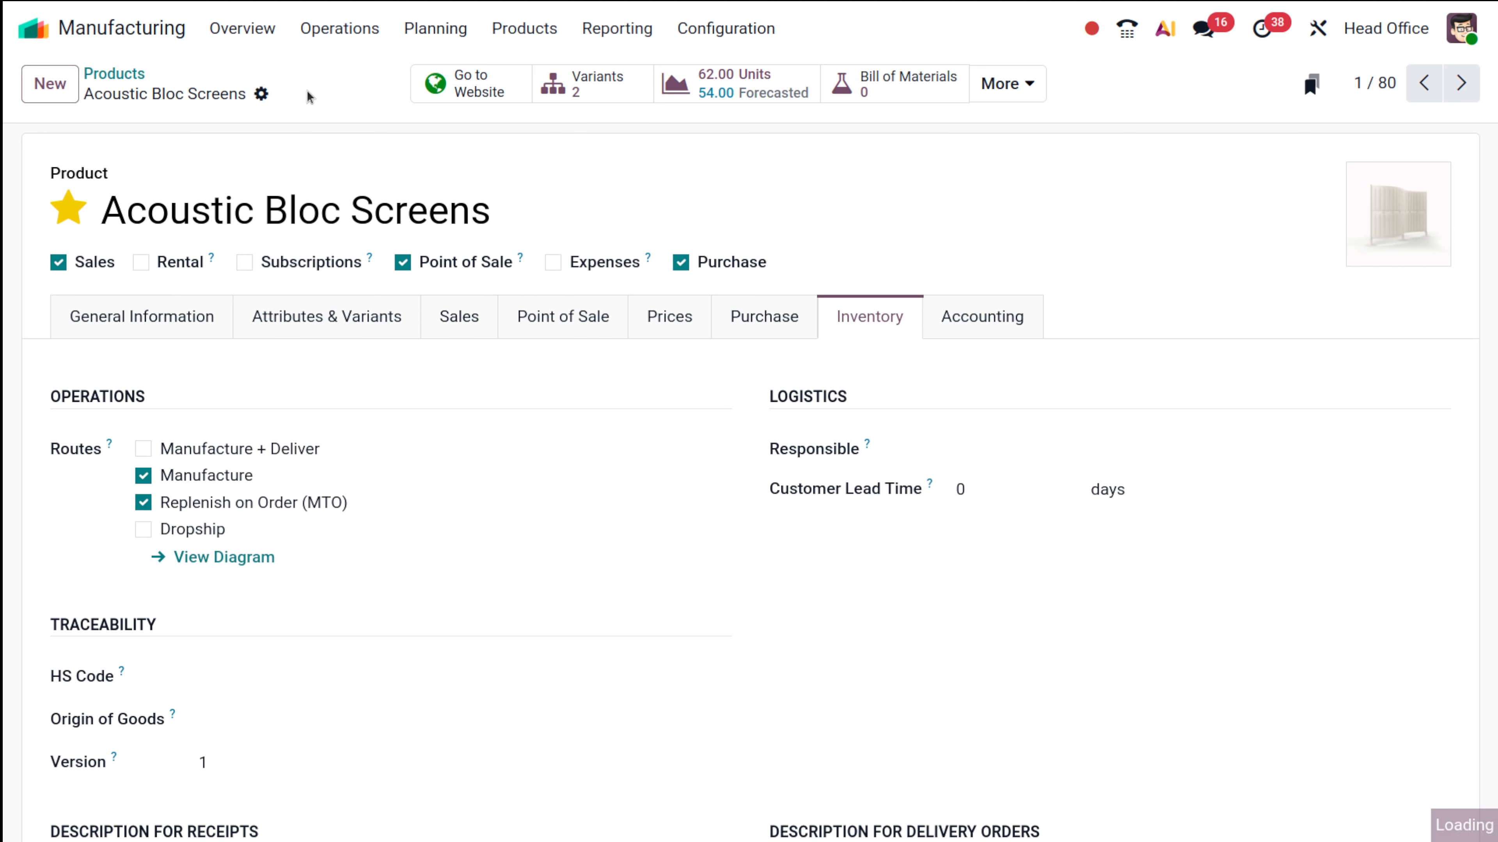
Return to the products list, search for "scre" and open the Screw product.
{"action": "left_click", "coordinate": [134, 80]}
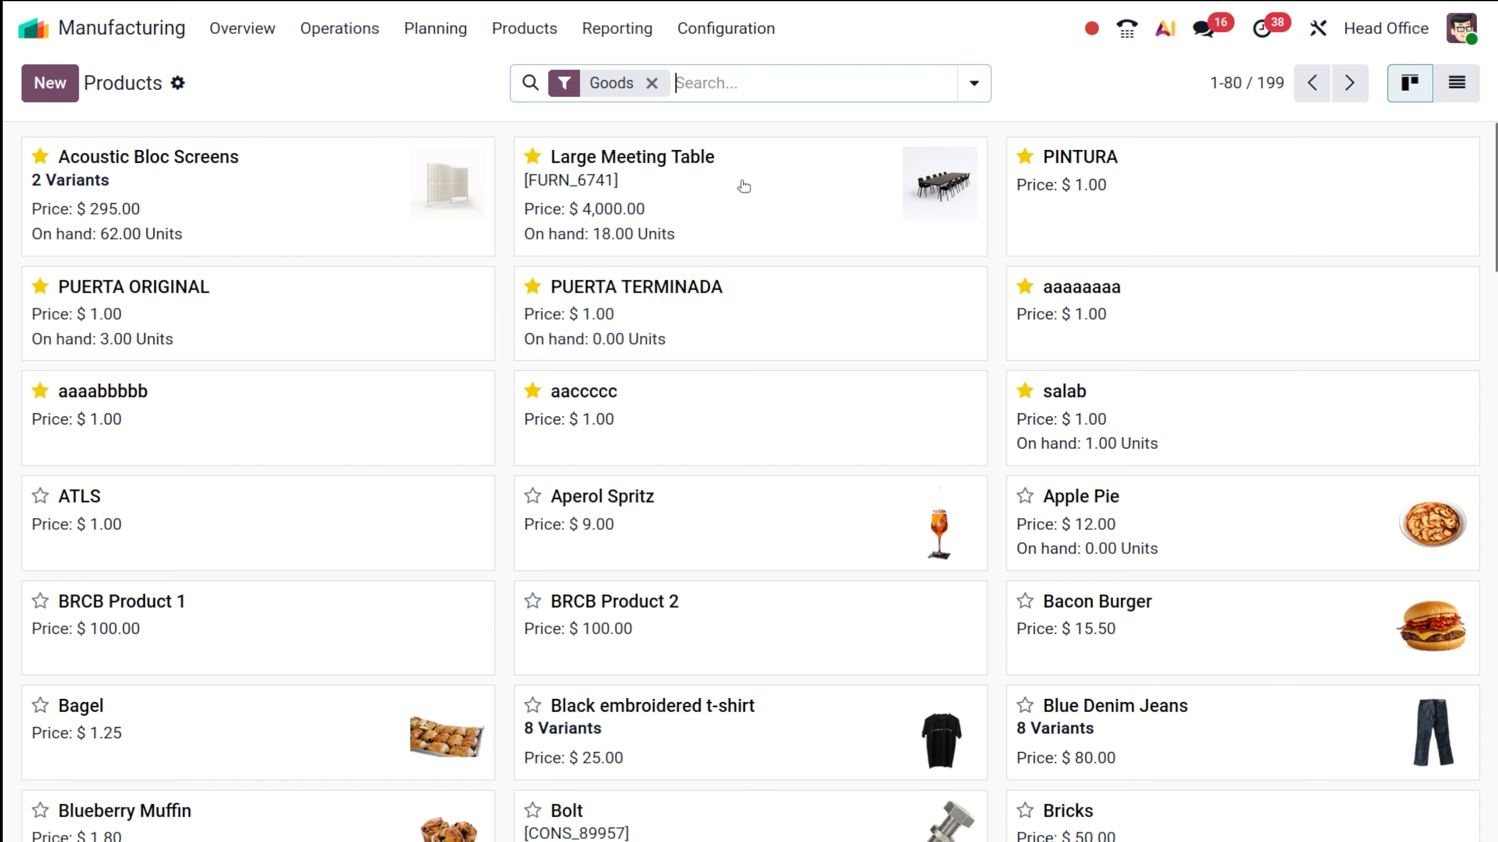
{"action": "type", "text": "scre"}
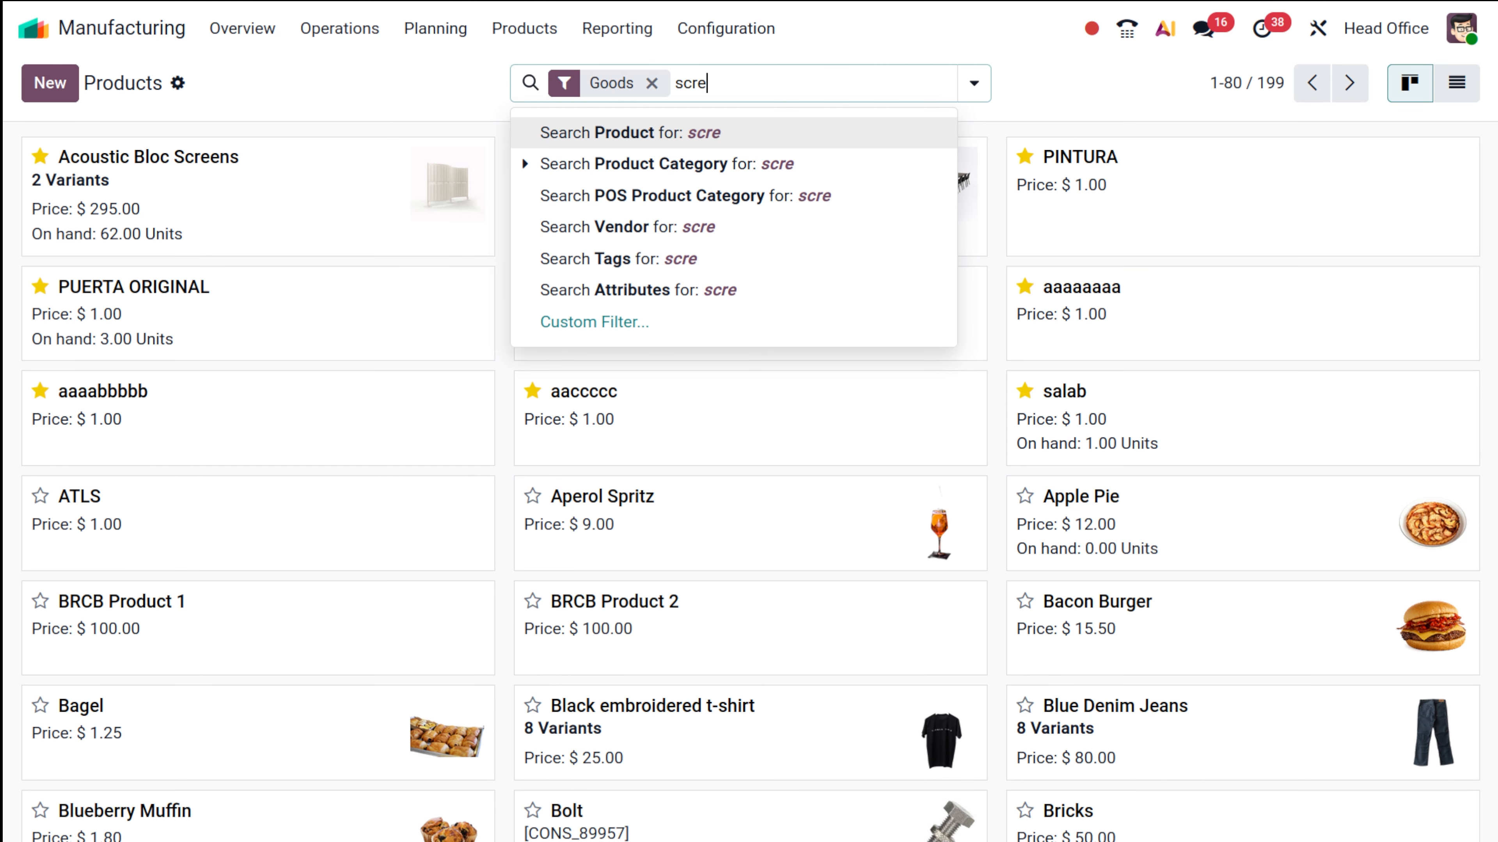
{"action": "key", "text": "Return"}
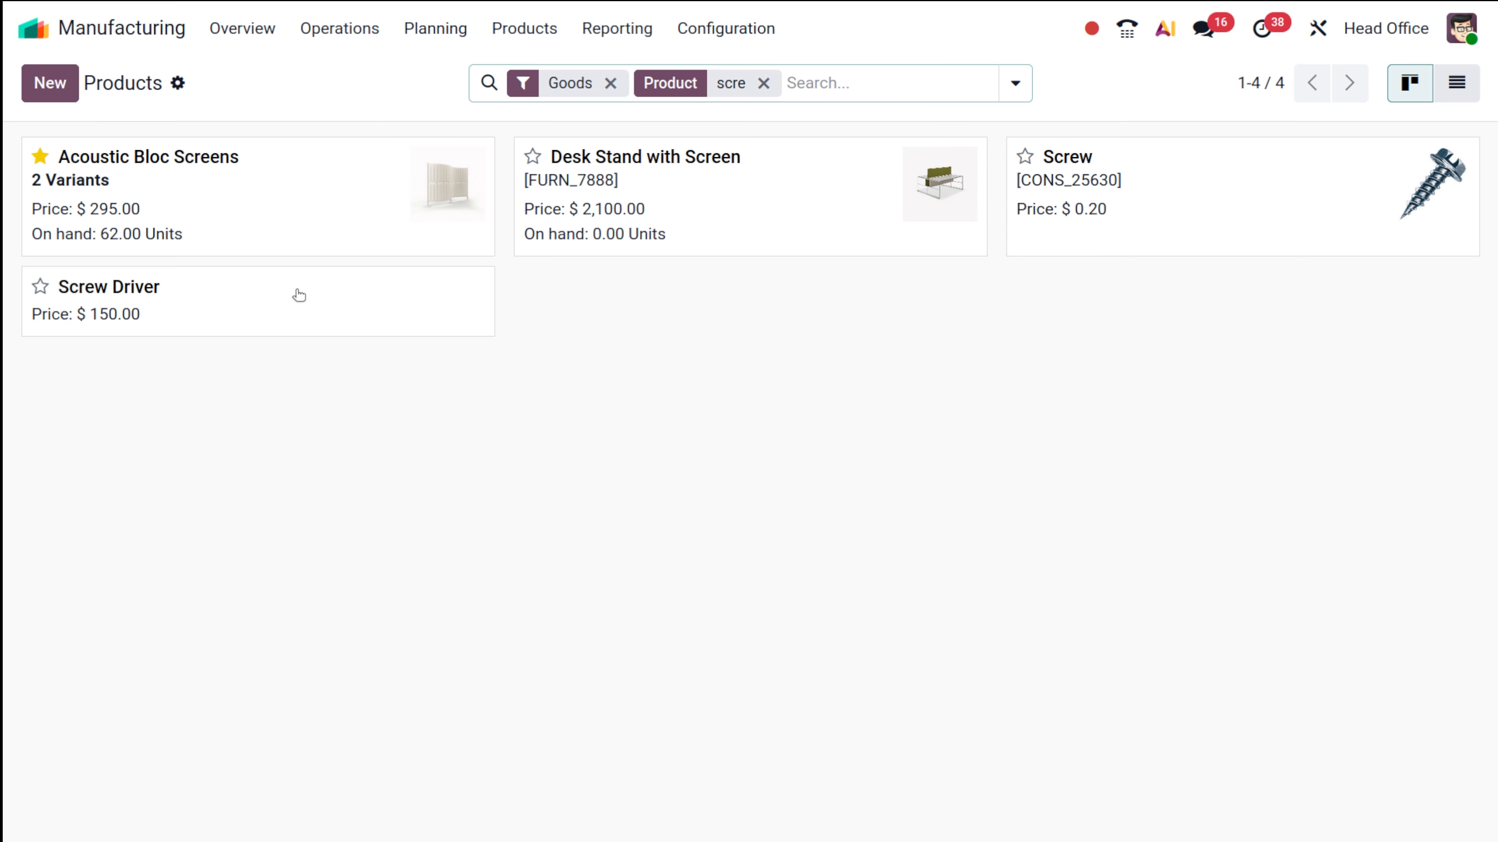
{"action": "left_click", "coordinate": [1108, 199]}
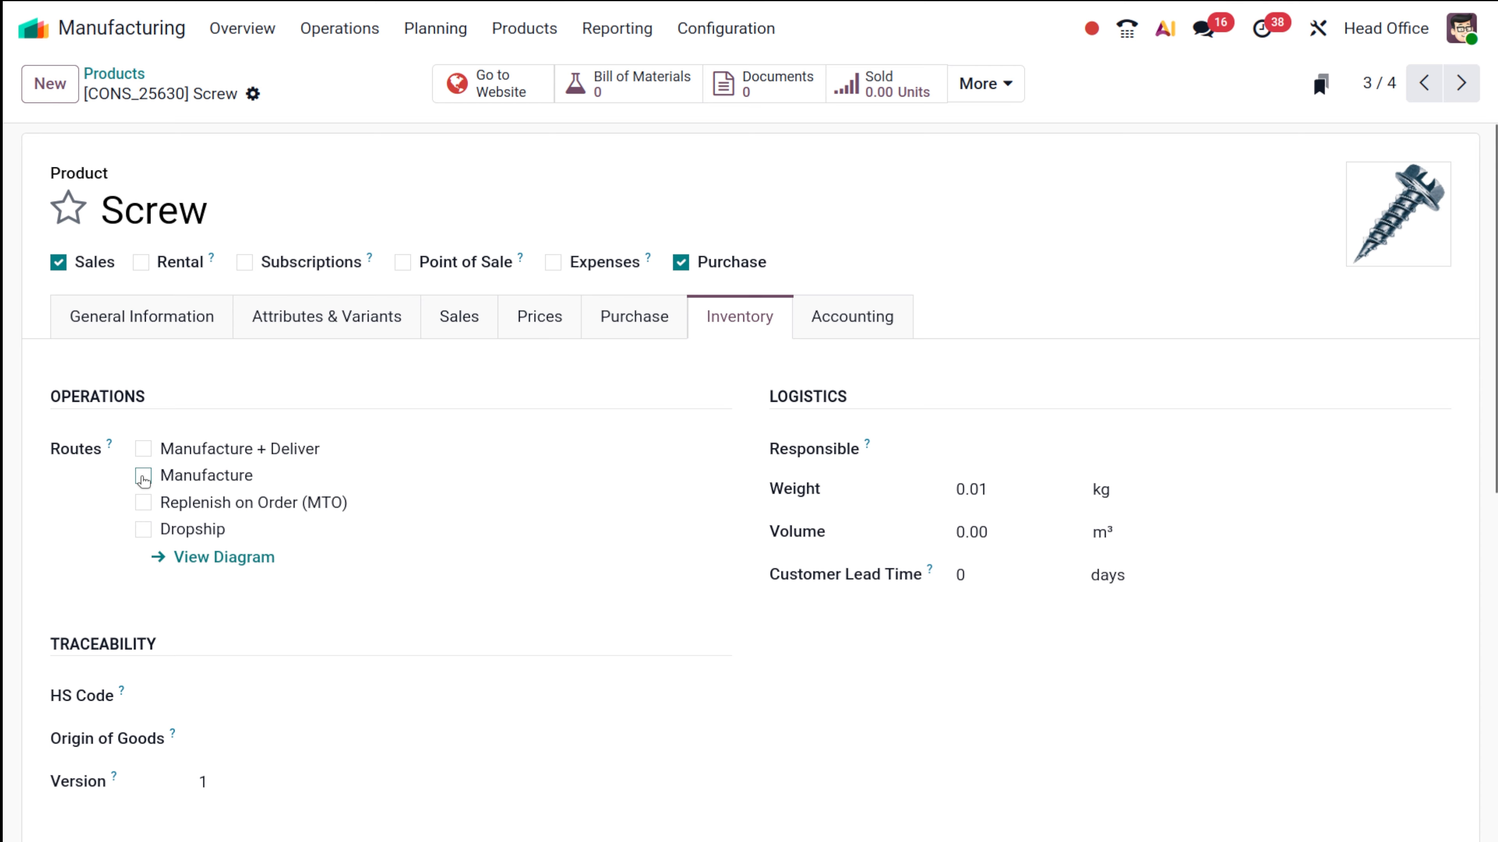
Enable the Replenish on Order (MTO) route for Screw, save the product and return to the products list.
{"action": "left_click", "coordinate": [144, 503]}
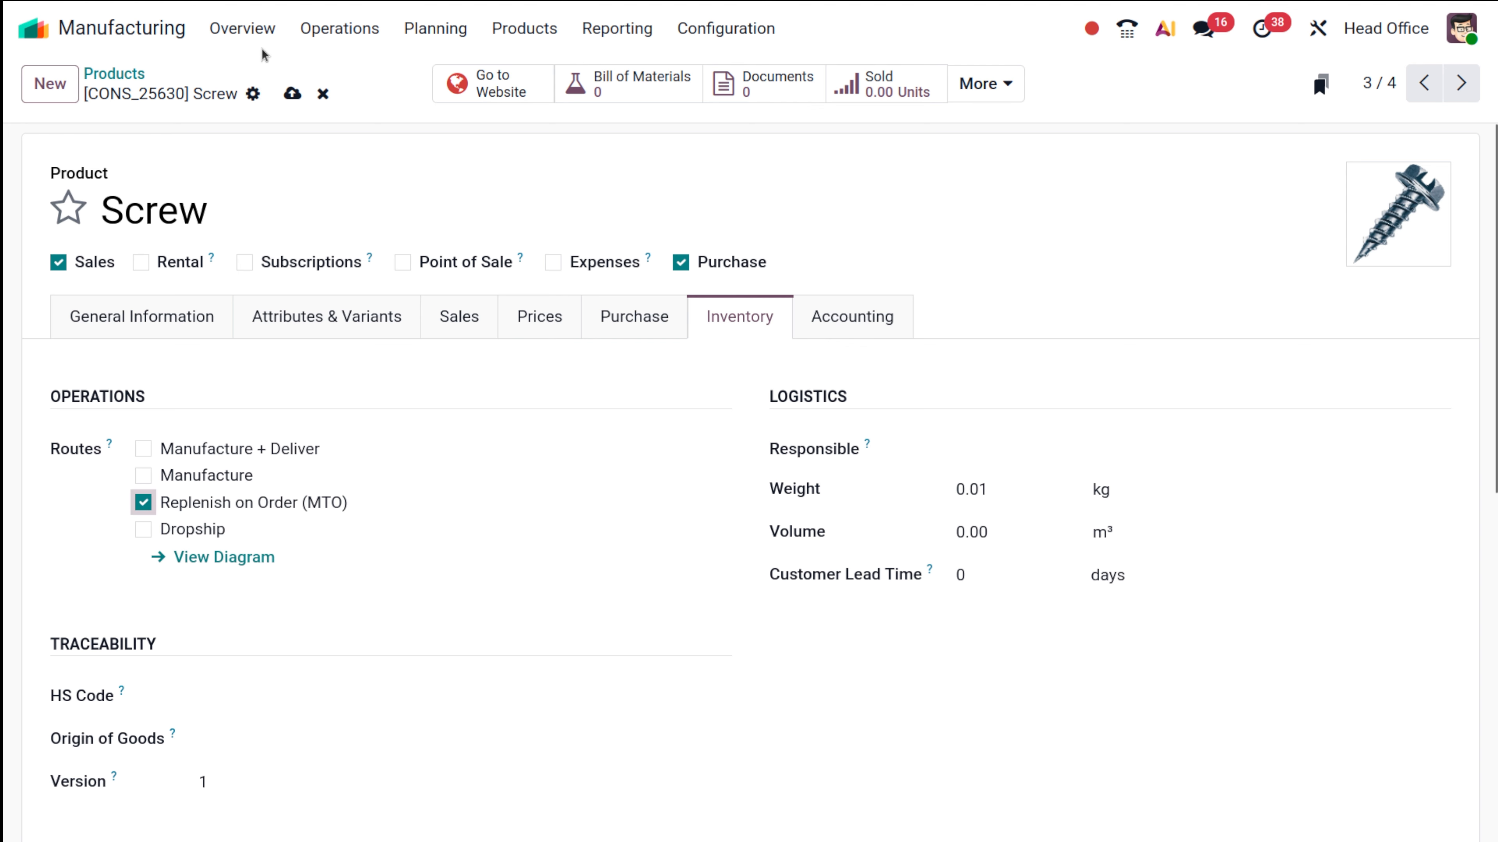
{"action": "left_click", "coordinate": [292, 95]}
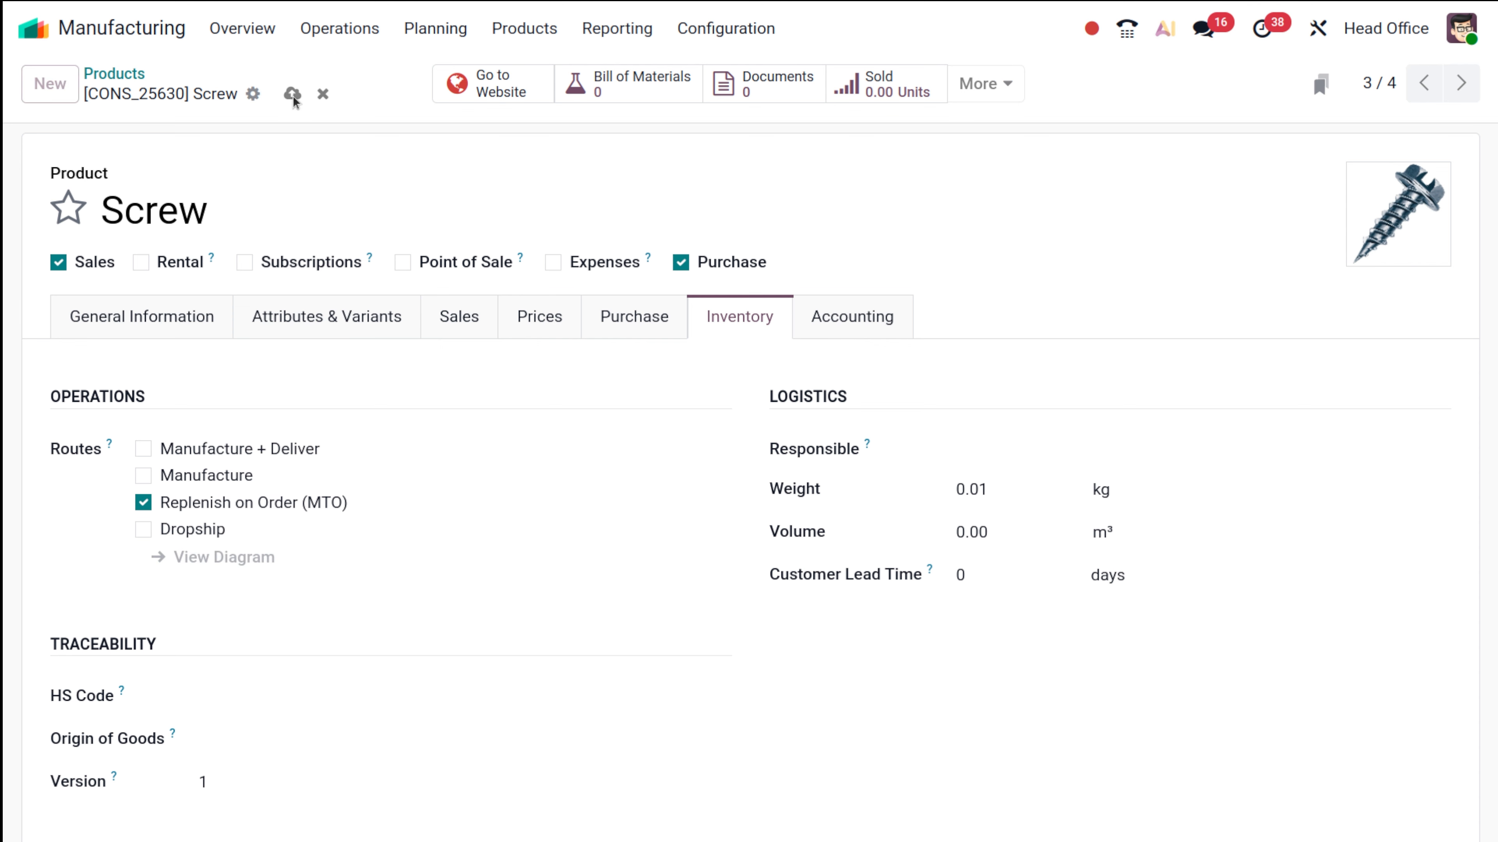
{"action": "left_click", "coordinate": [127, 78]}
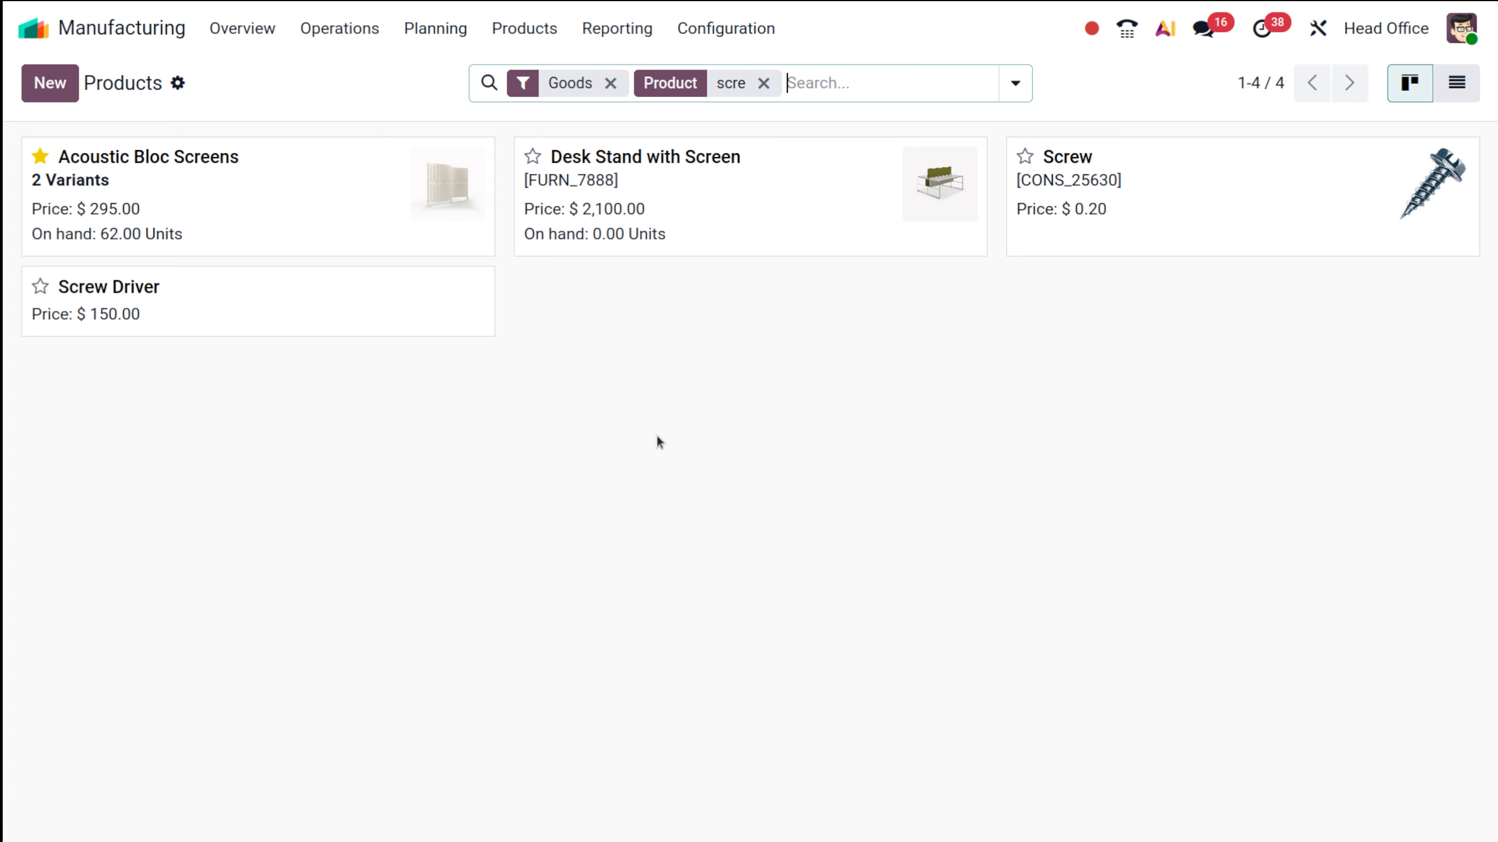
Create a new bill of materials with Acoustic Bloc Screens as its product.
{"action": "left_click", "coordinate": [525, 30]}
{"action": "left_click", "coordinate": [560, 135]}
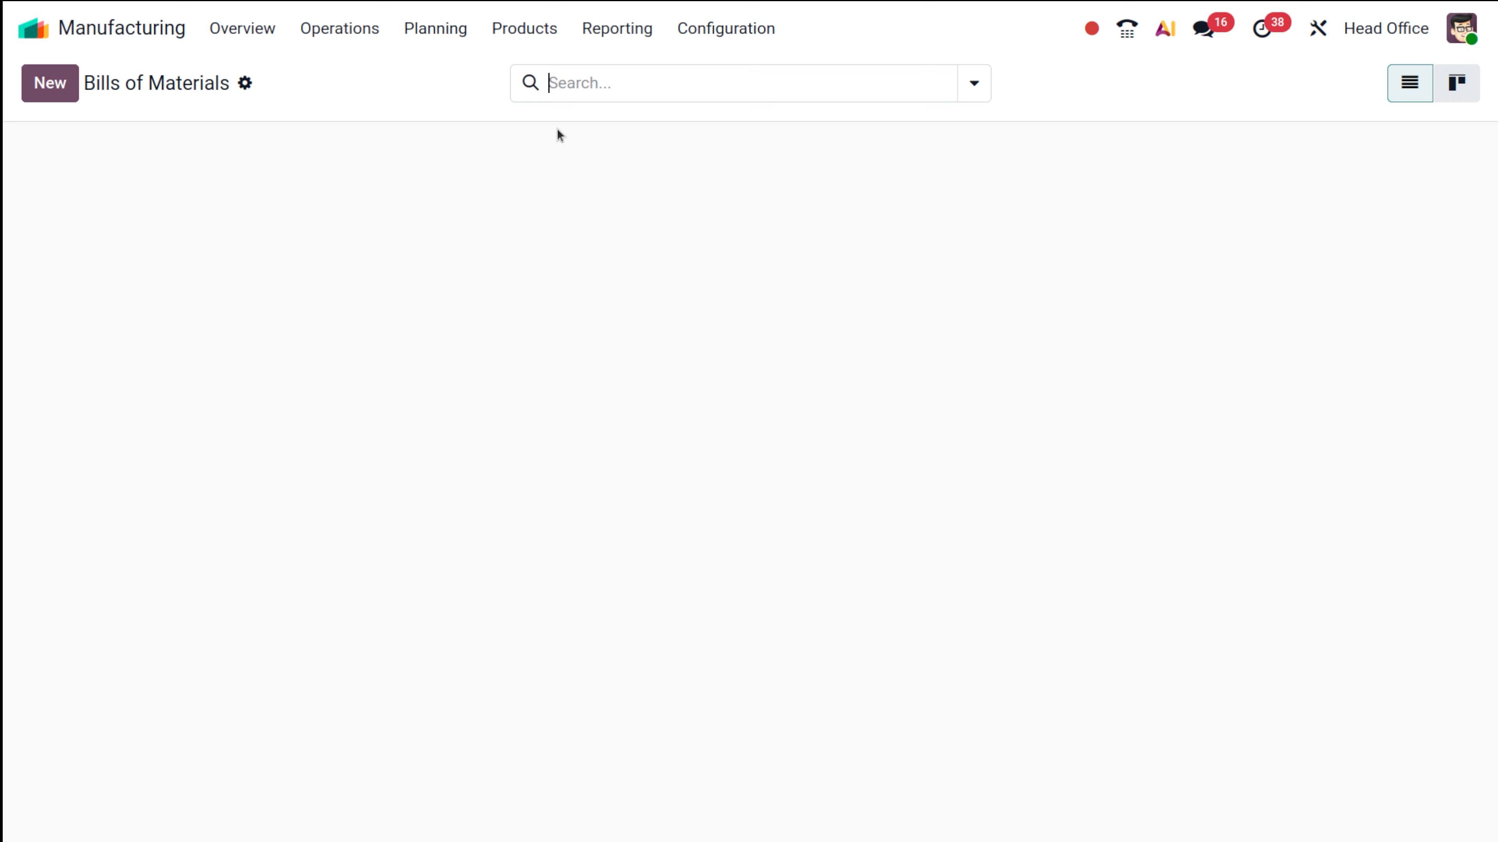
{"action": "left_click", "coordinate": [52, 83]}
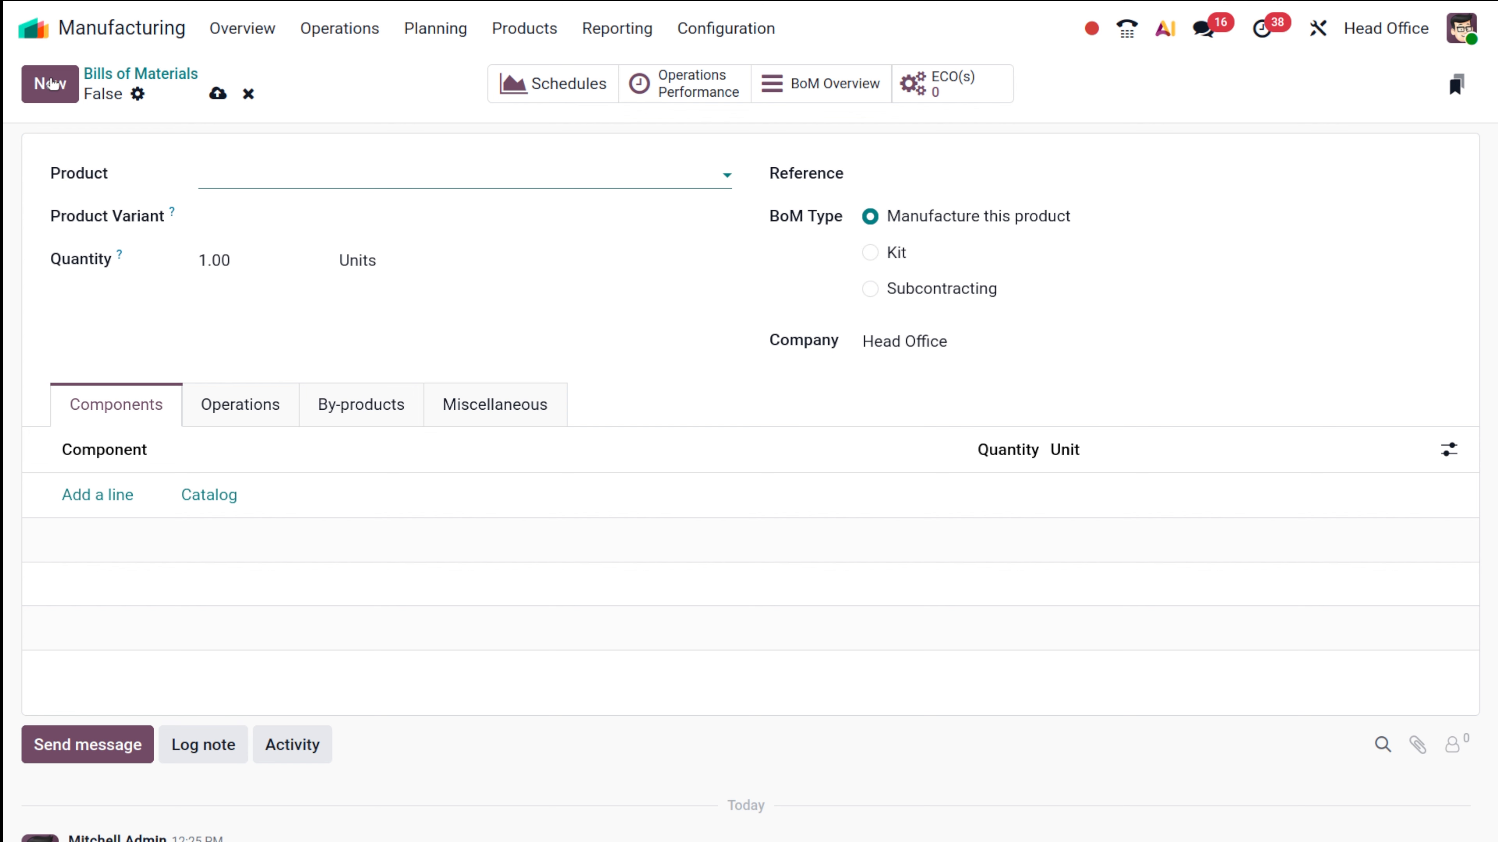
{"action": "left_click", "coordinate": [52, 83]}
{"action": "left_click", "coordinate": [287, 175]}
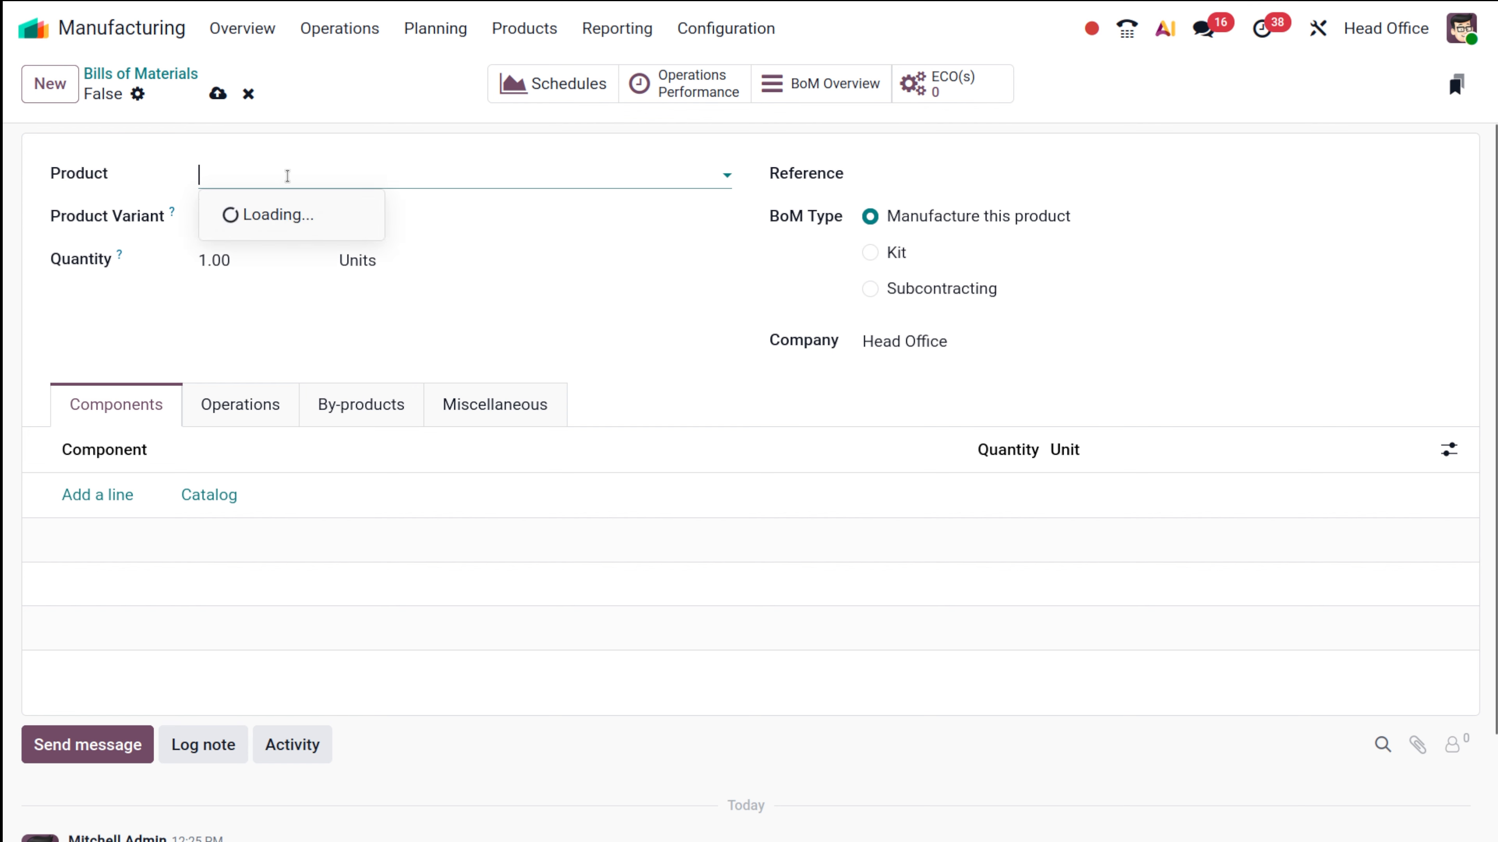
{"action": "left_click", "coordinate": [329, 211]}
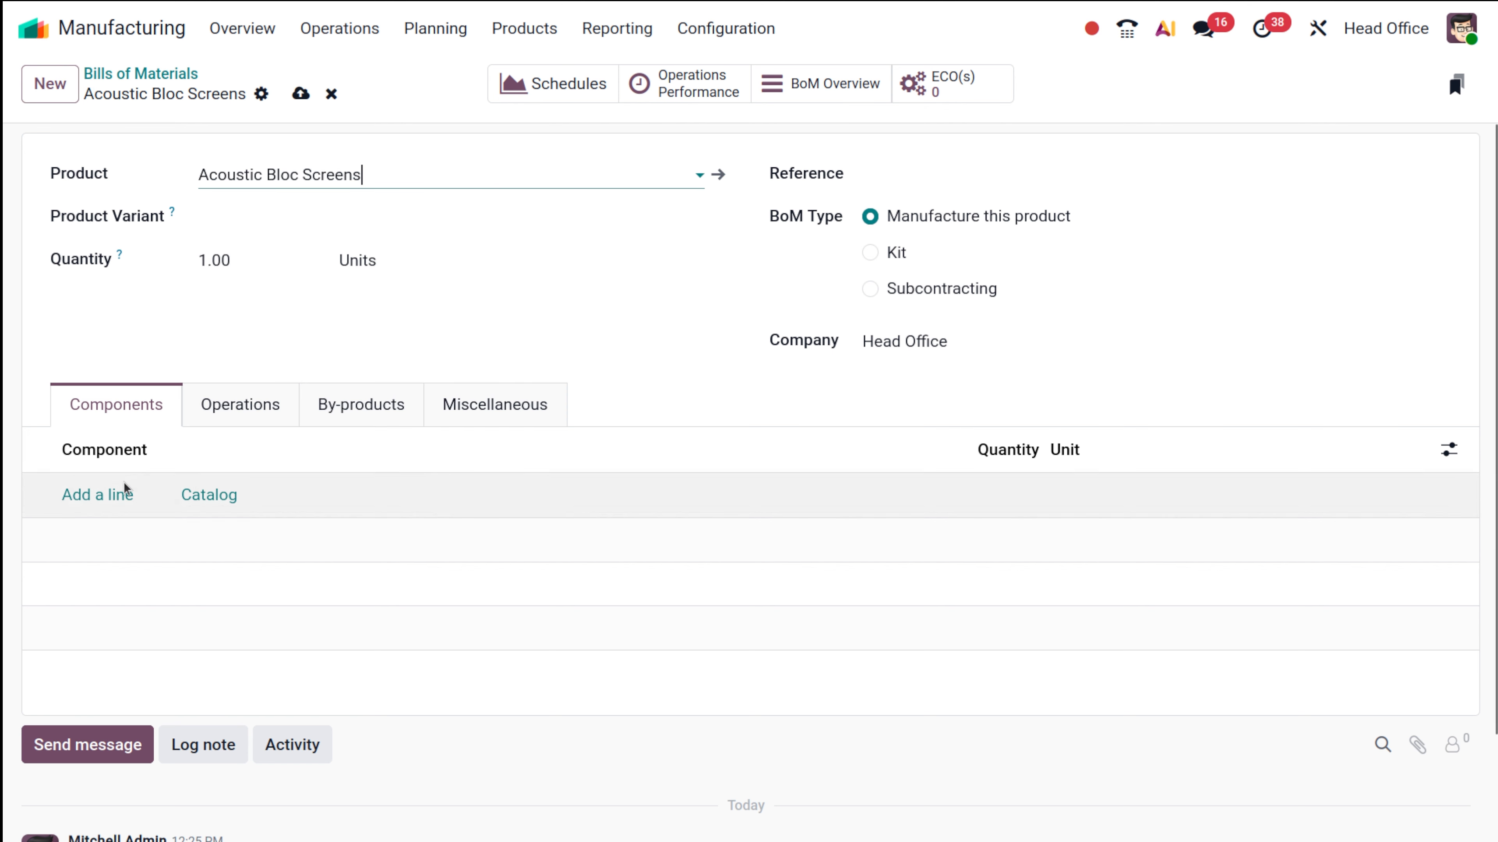
Add Screw as a component of the bill of materials with a quantity of 5 units.
{"action": "left_click", "coordinate": [112, 495]}
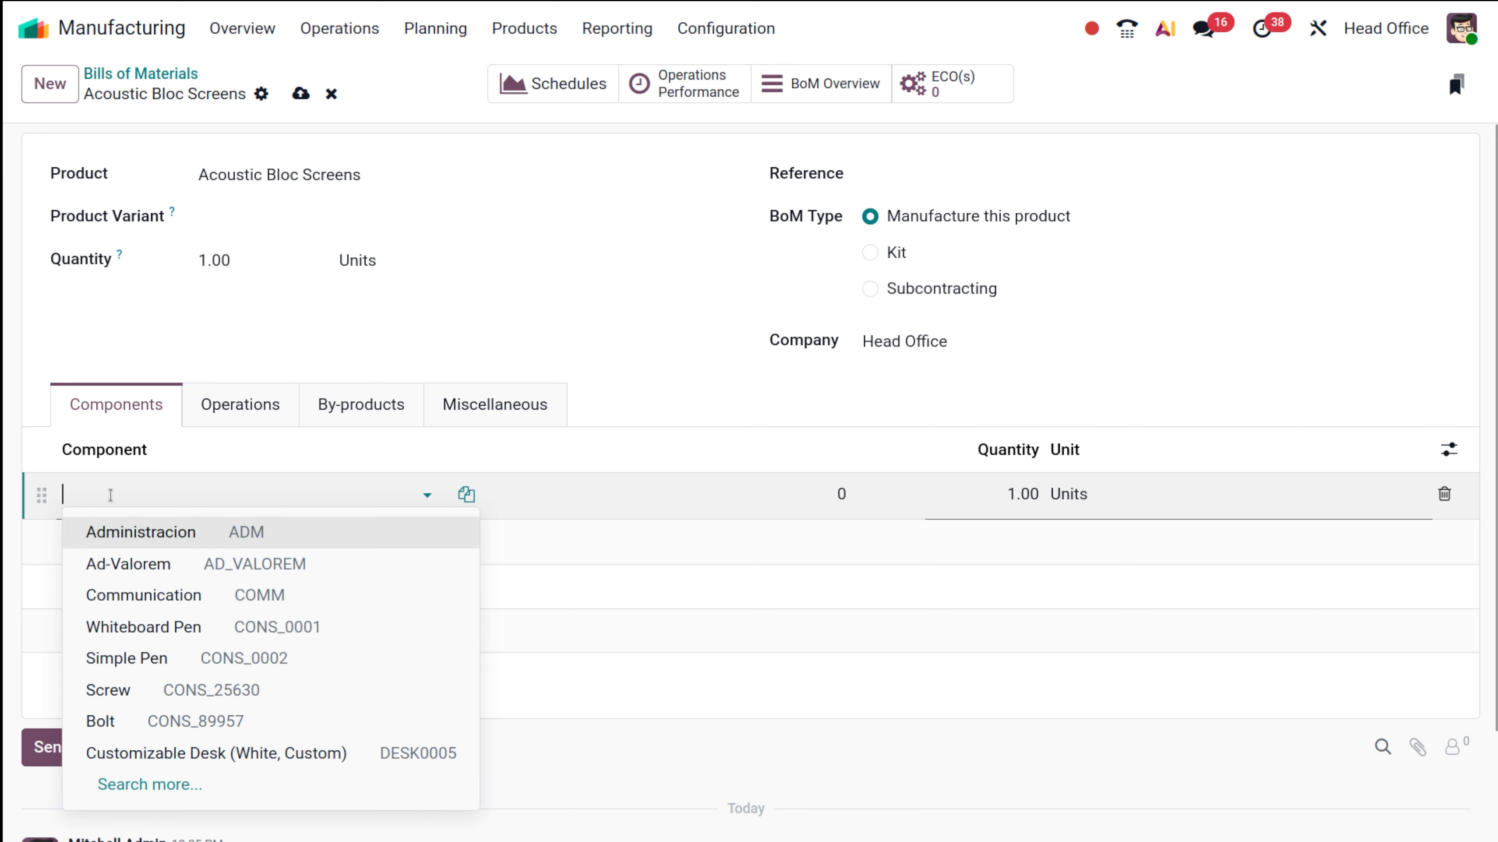
{"action": "left_click", "coordinate": [170, 686]}
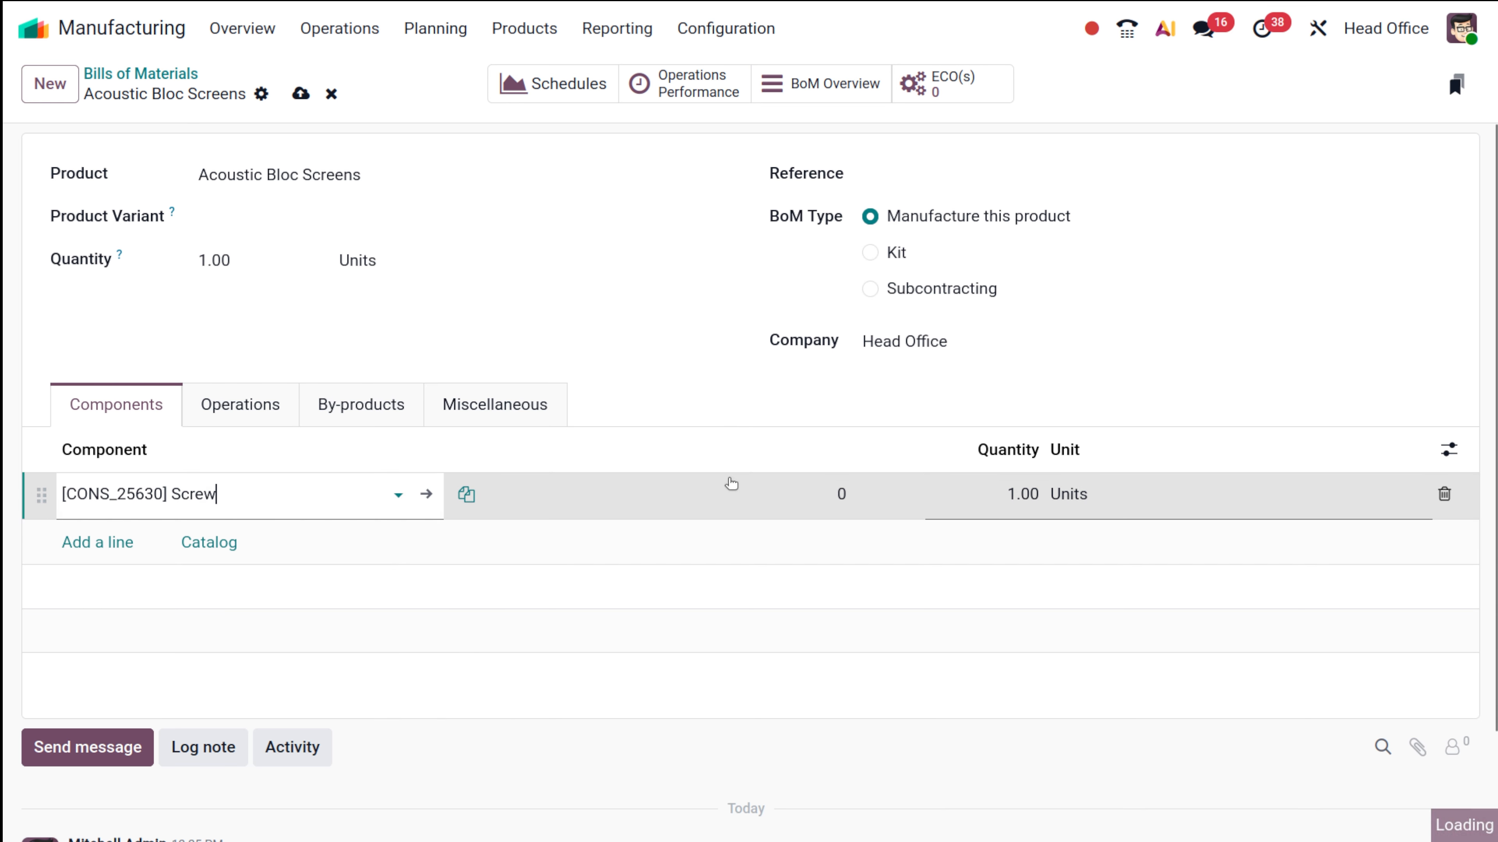
{"action": "left_click", "coordinate": [988, 492]}
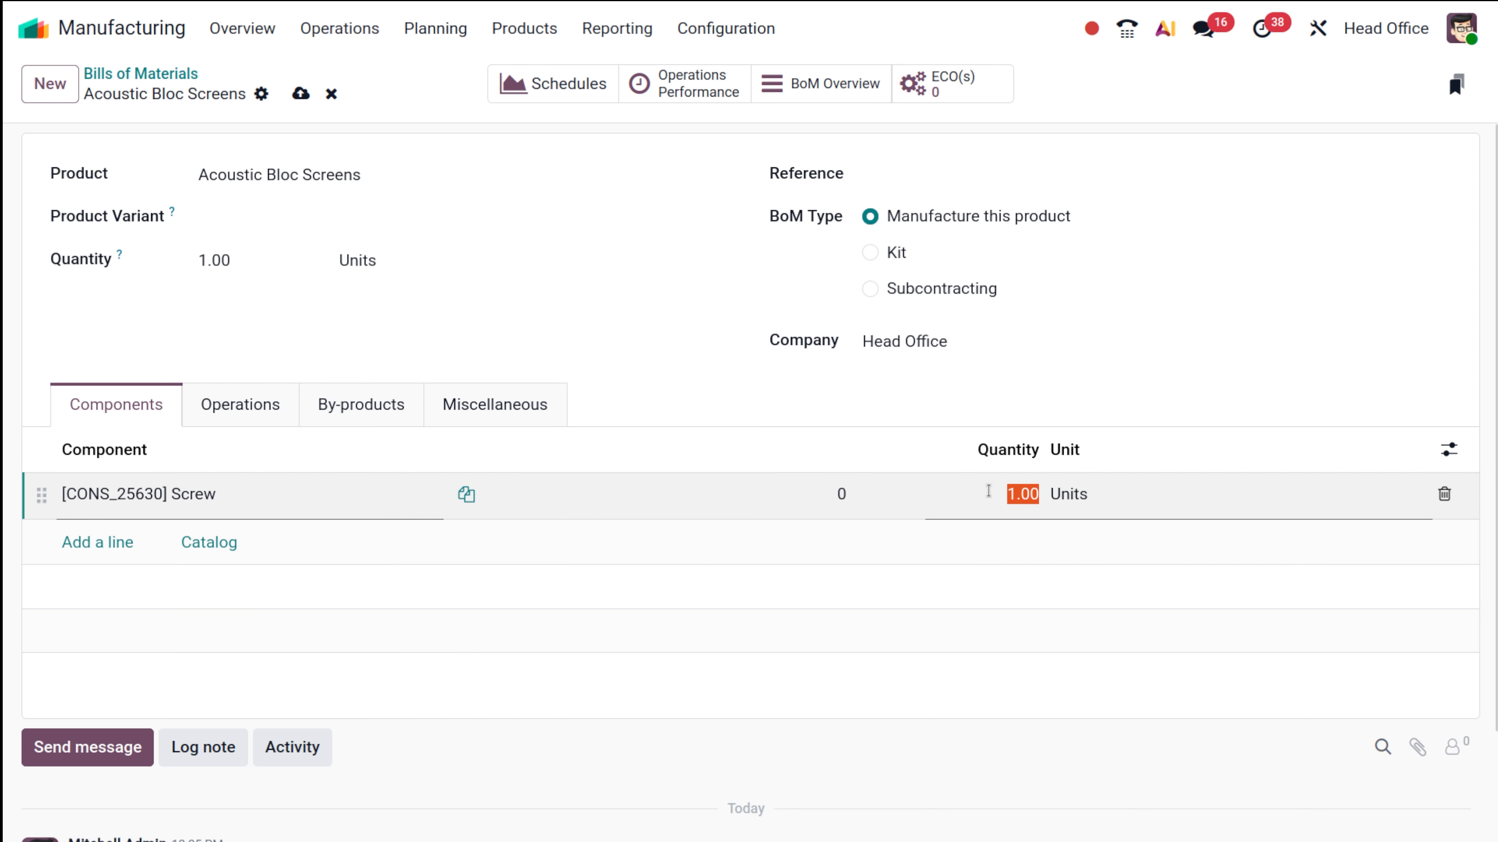
{"action": "type", "text": "50"}
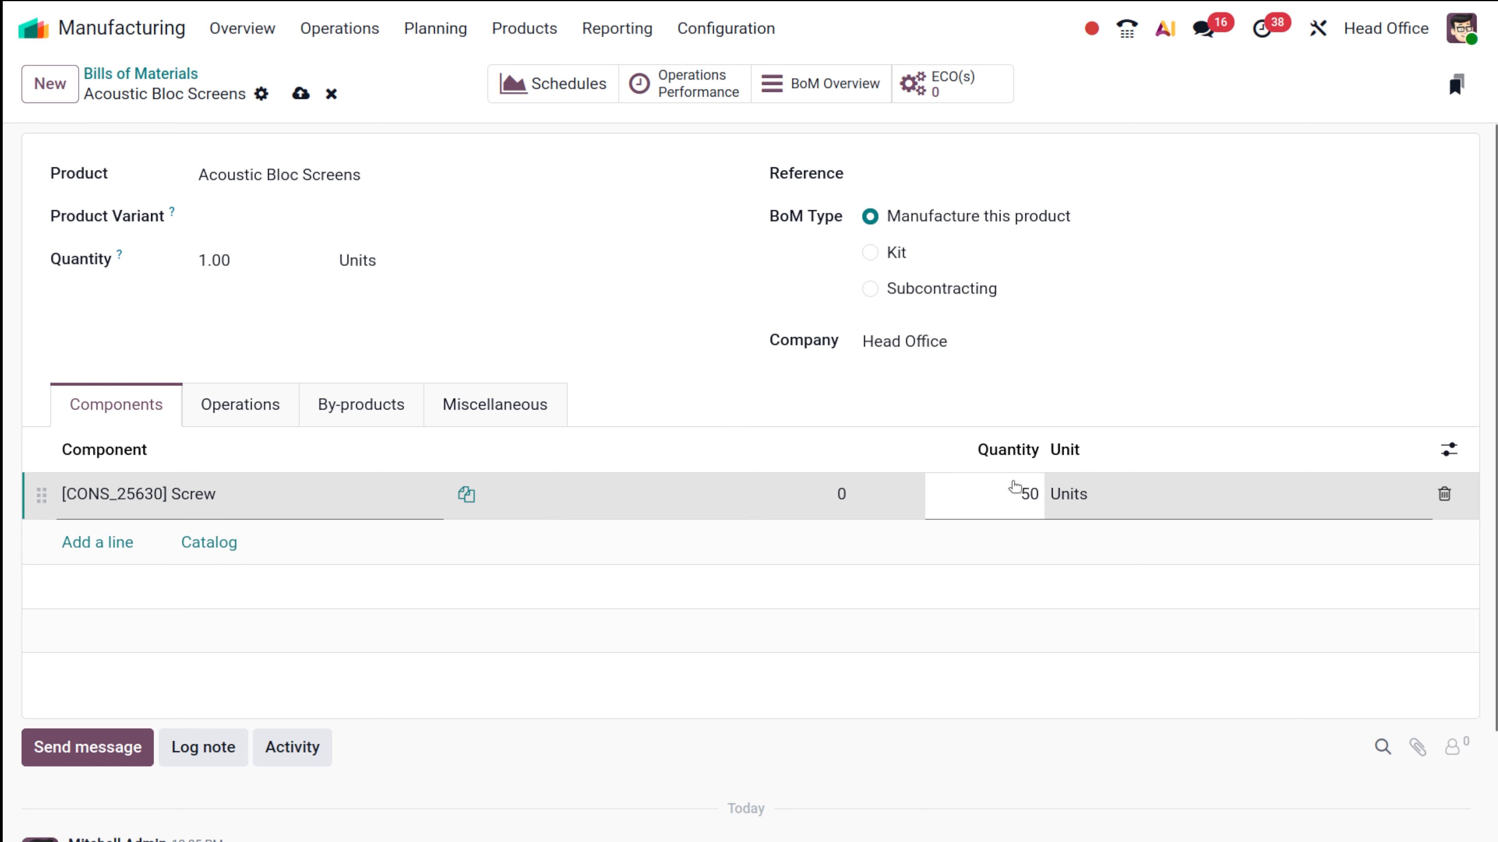
{"action": "key", "text": "BackSpace"}
{"action": "left_click", "coordinate": [859, 428]}
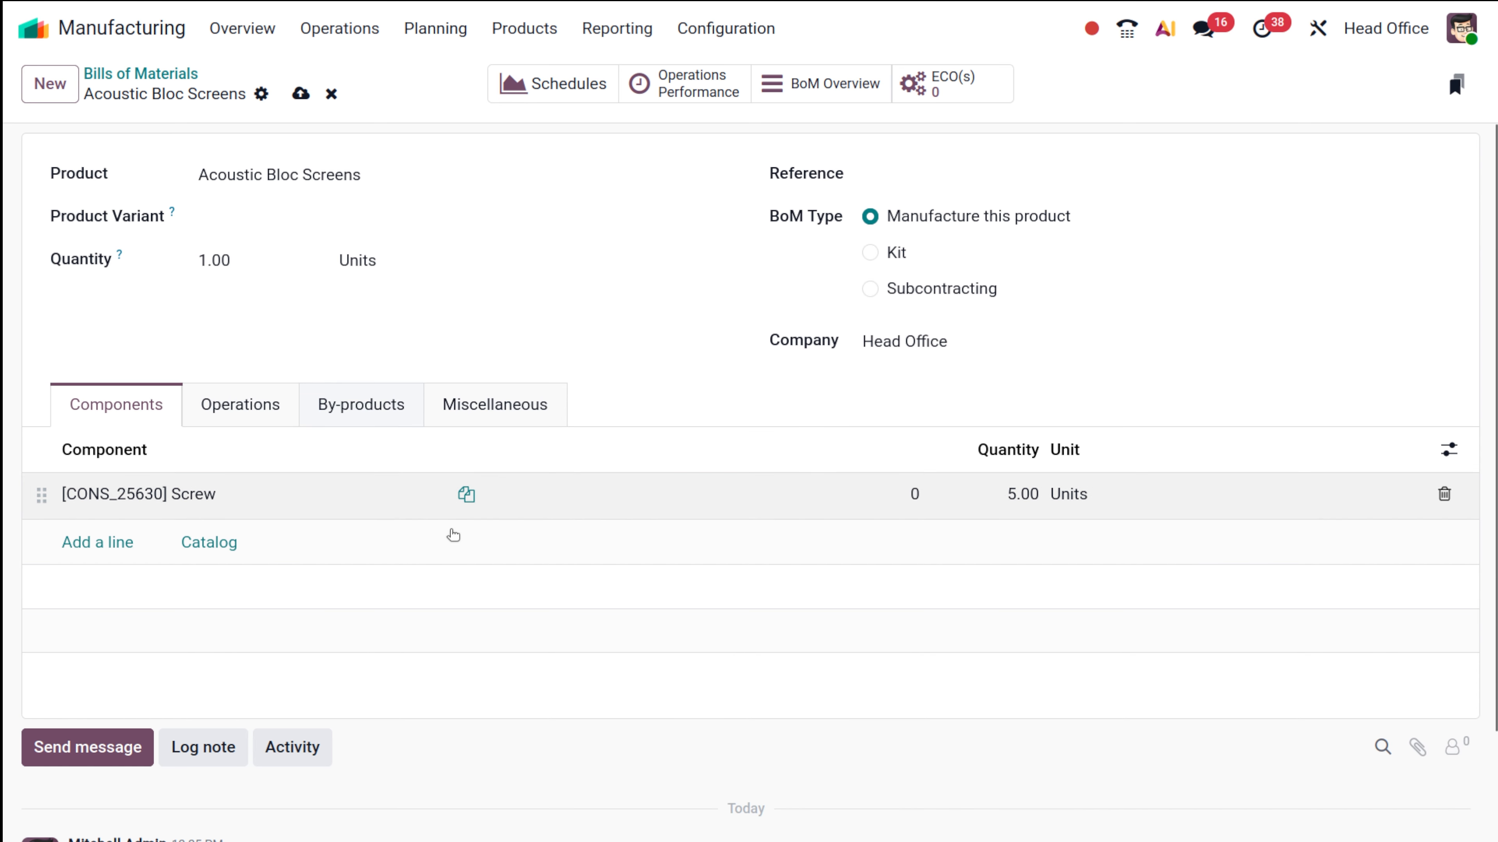
{"action": "left_click", "coordinate": [917, 492]}
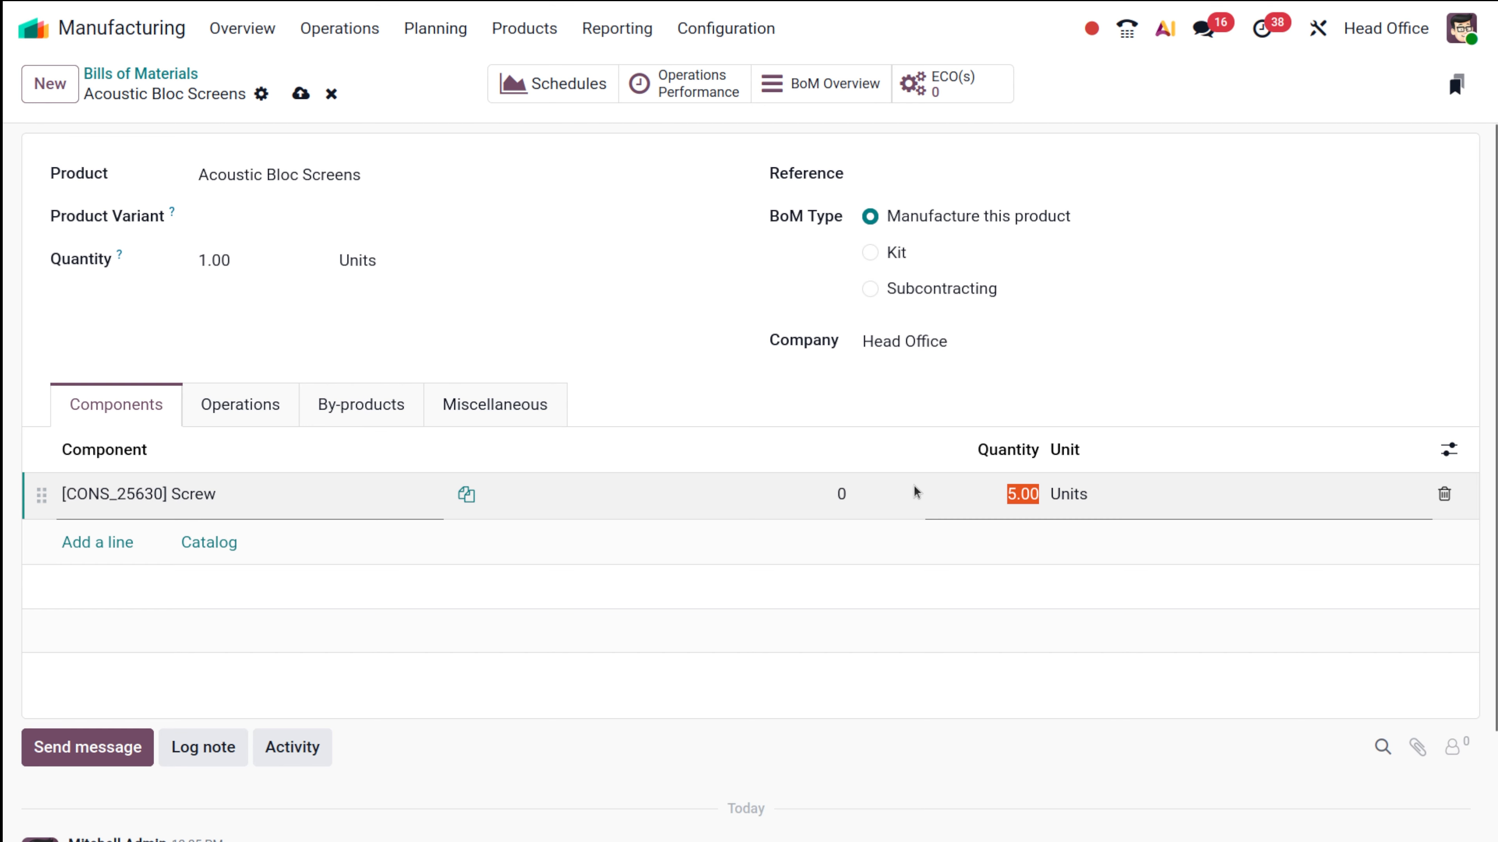
{"action": "left_click", "coordinate": [705, 391]}
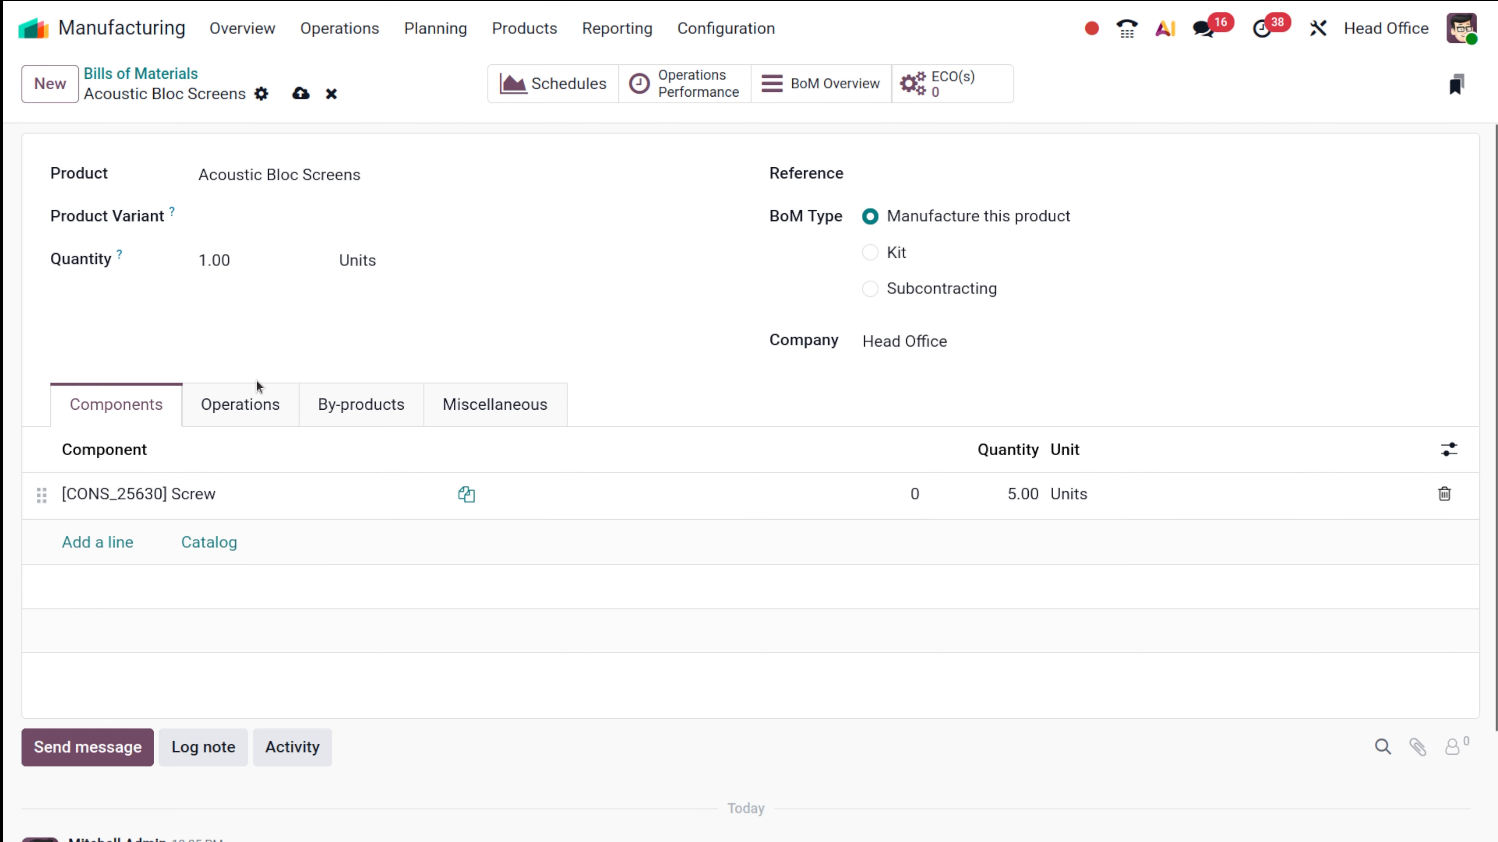
Add a new operation to the bill of materials and assign it to the Assembly 1 work center.
{"action": "left_click", "coordinate": [256, 410]}
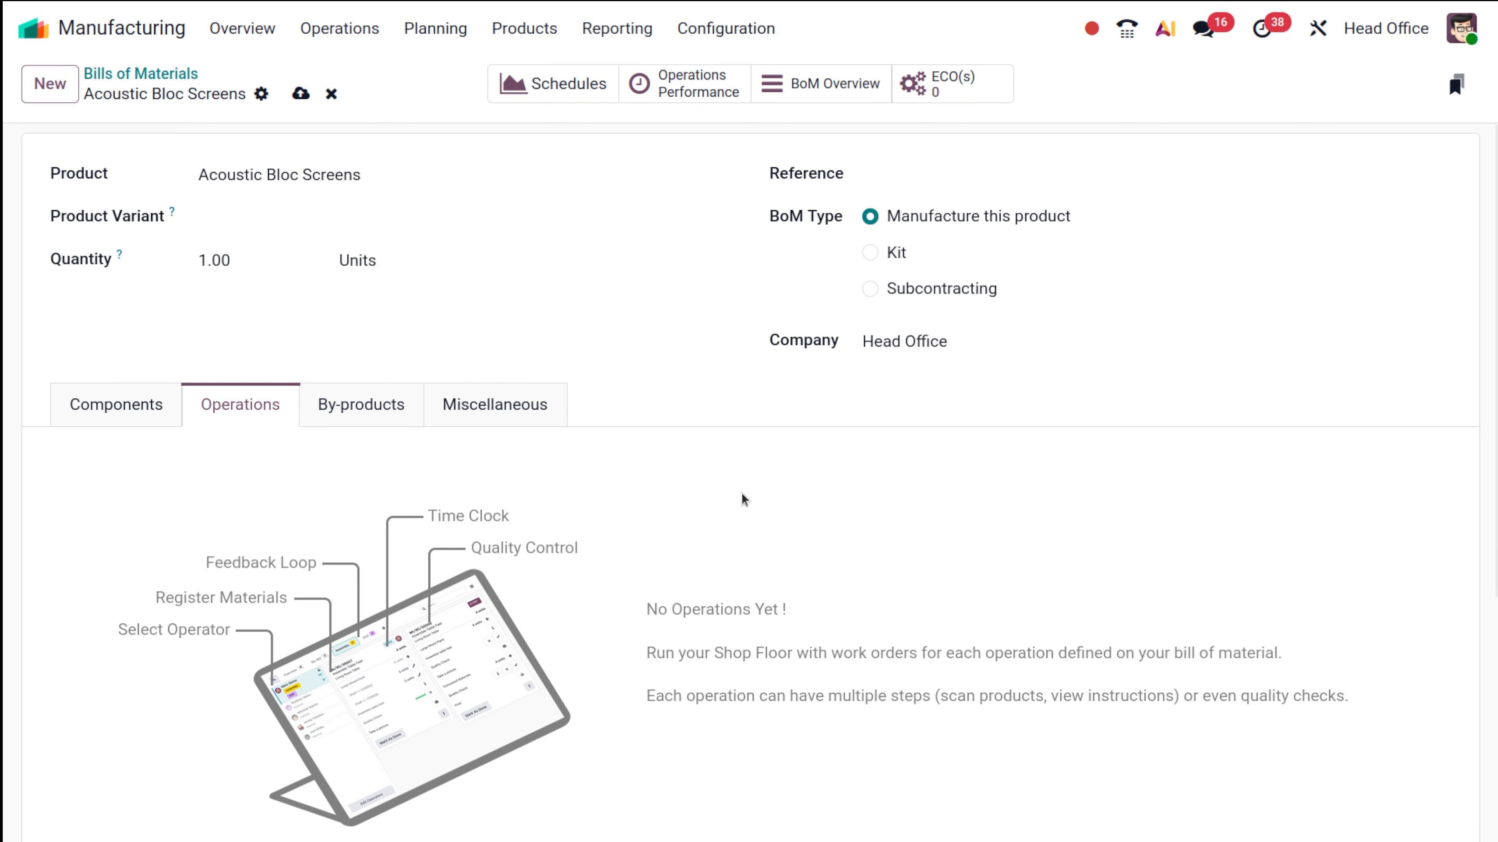
{"action": "scroll", "coordinate": [706, 720], "scroll_direction": "down", "scroll_amount": 2}
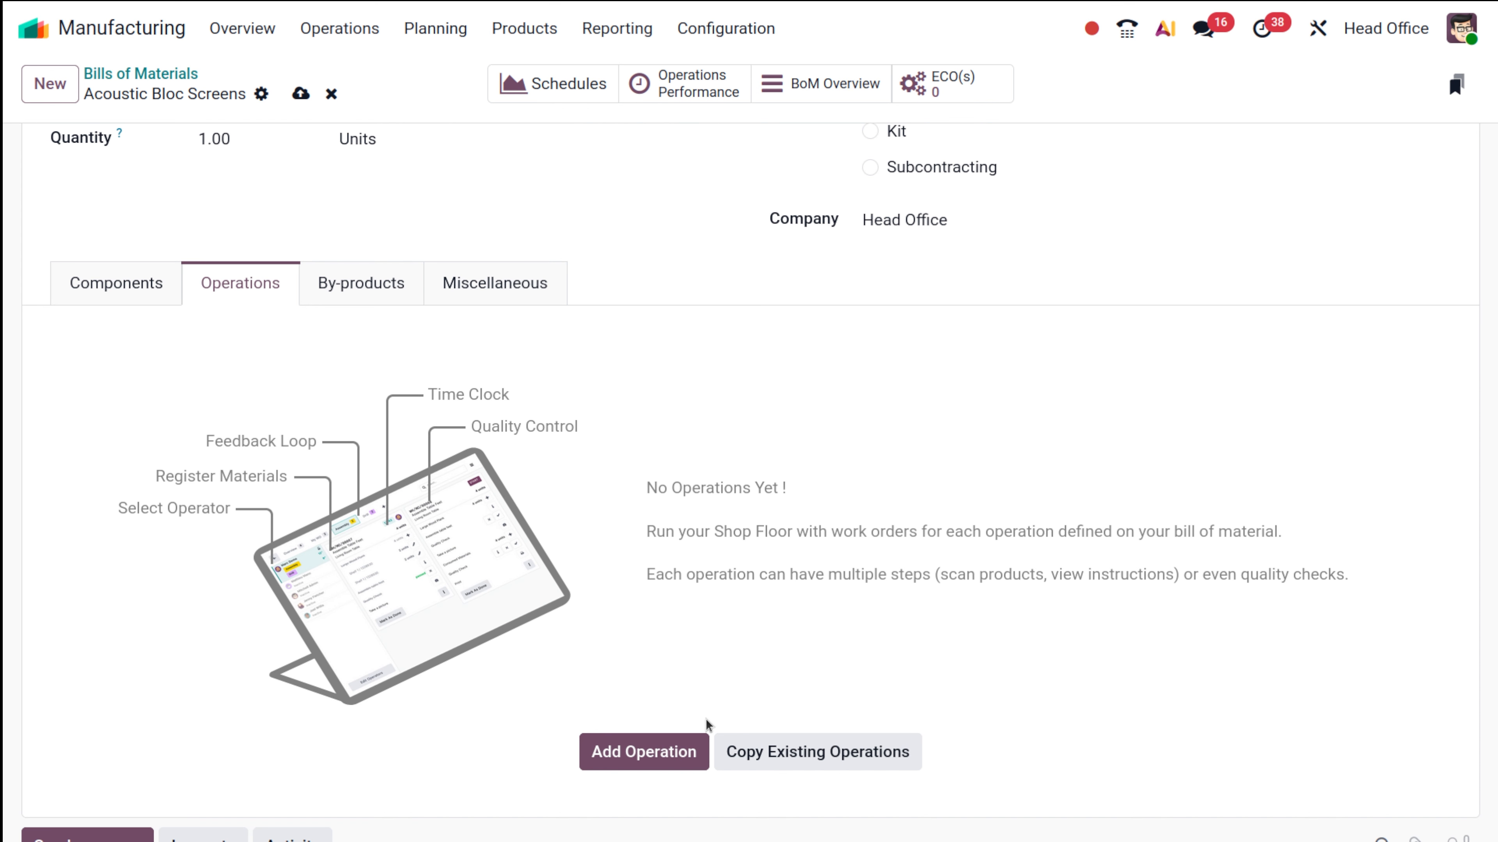
{"action": "left_click", "coordinate": [640, 747]}
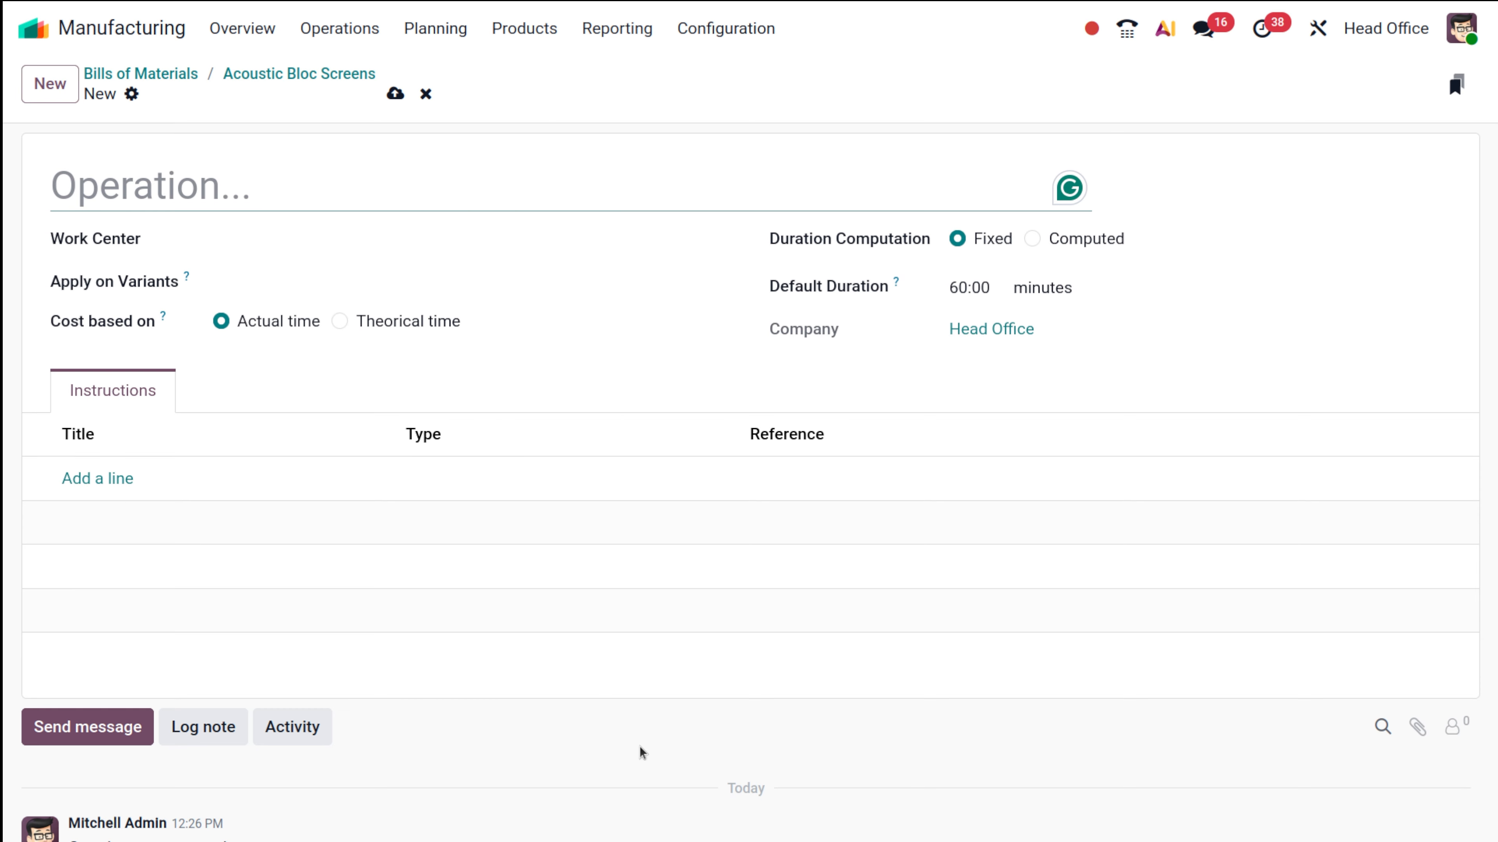
{"action": "left_click", "coordinate": [213, 174]}
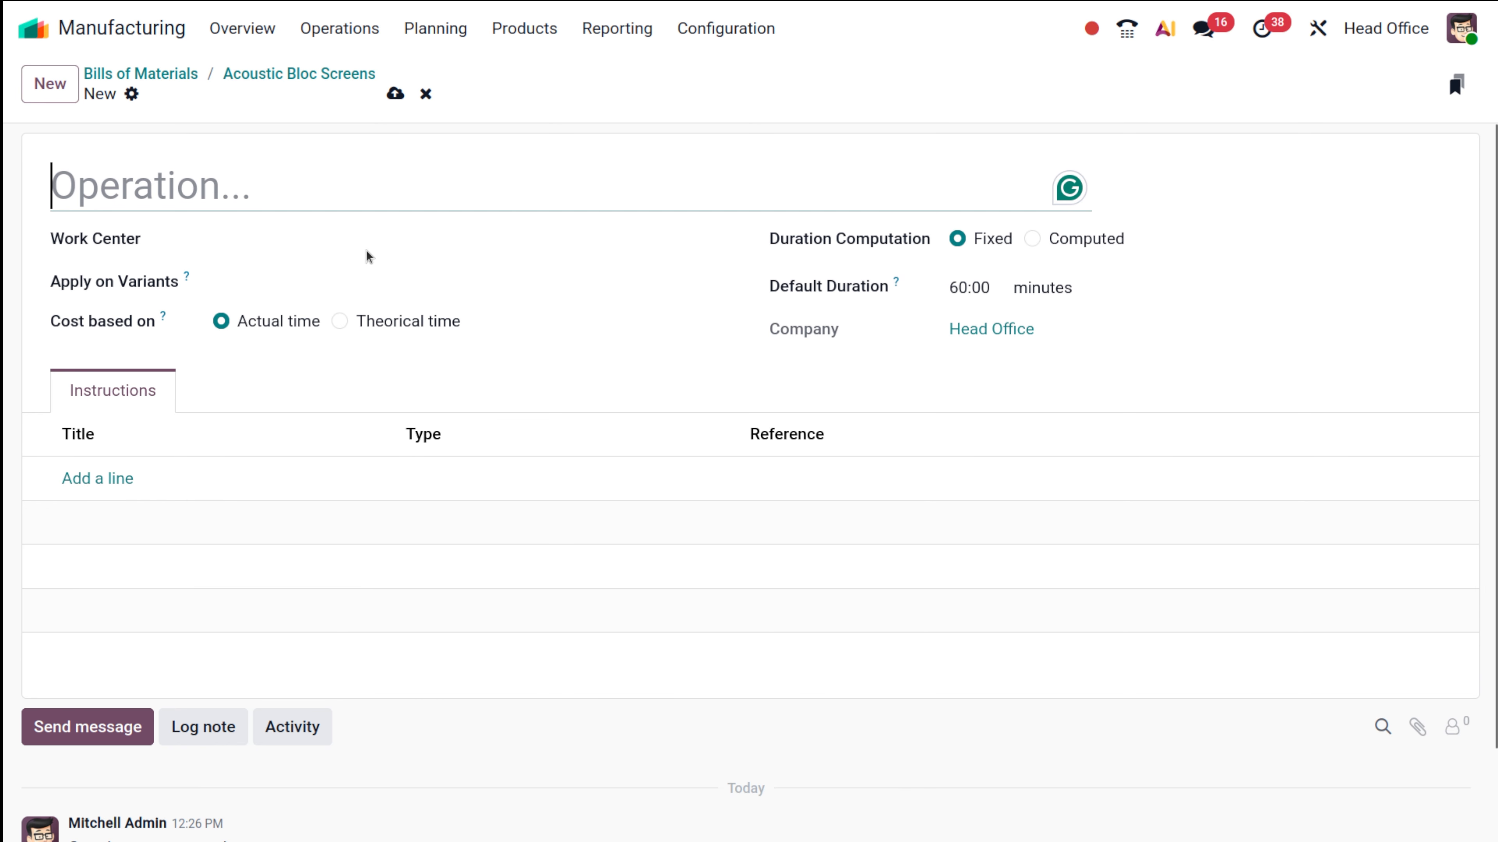
{"action": "left_click", "coordinate": [361, 239]}
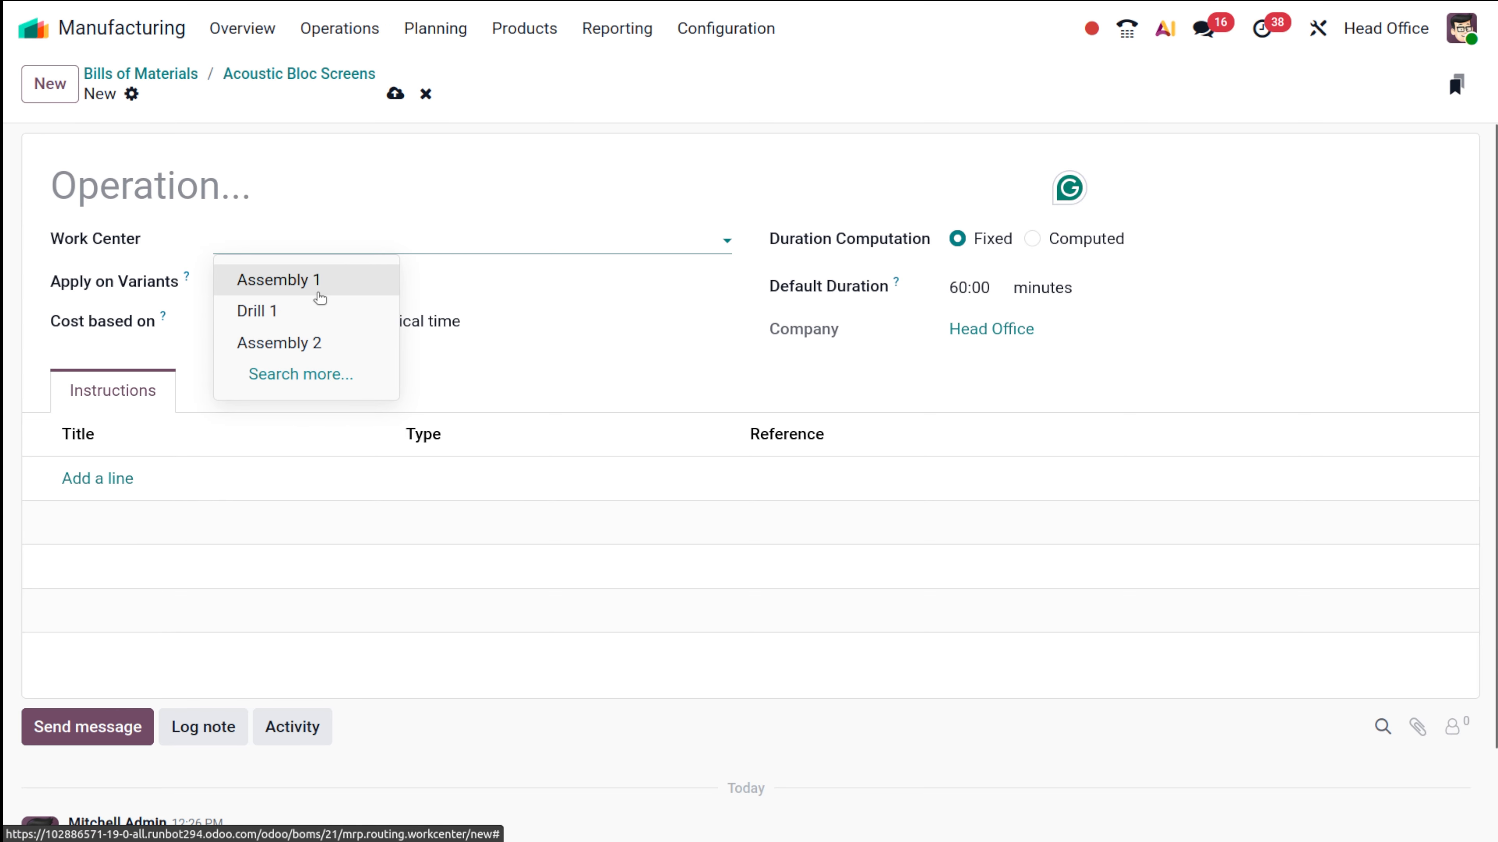
{"action": "left_click", "coordinate": [320, 298]}
Name the operation Creation, save it and return to the Acoustic Bloc Screens bill of materials.
{"action": "left_click", "coordinate": [199, 168]}
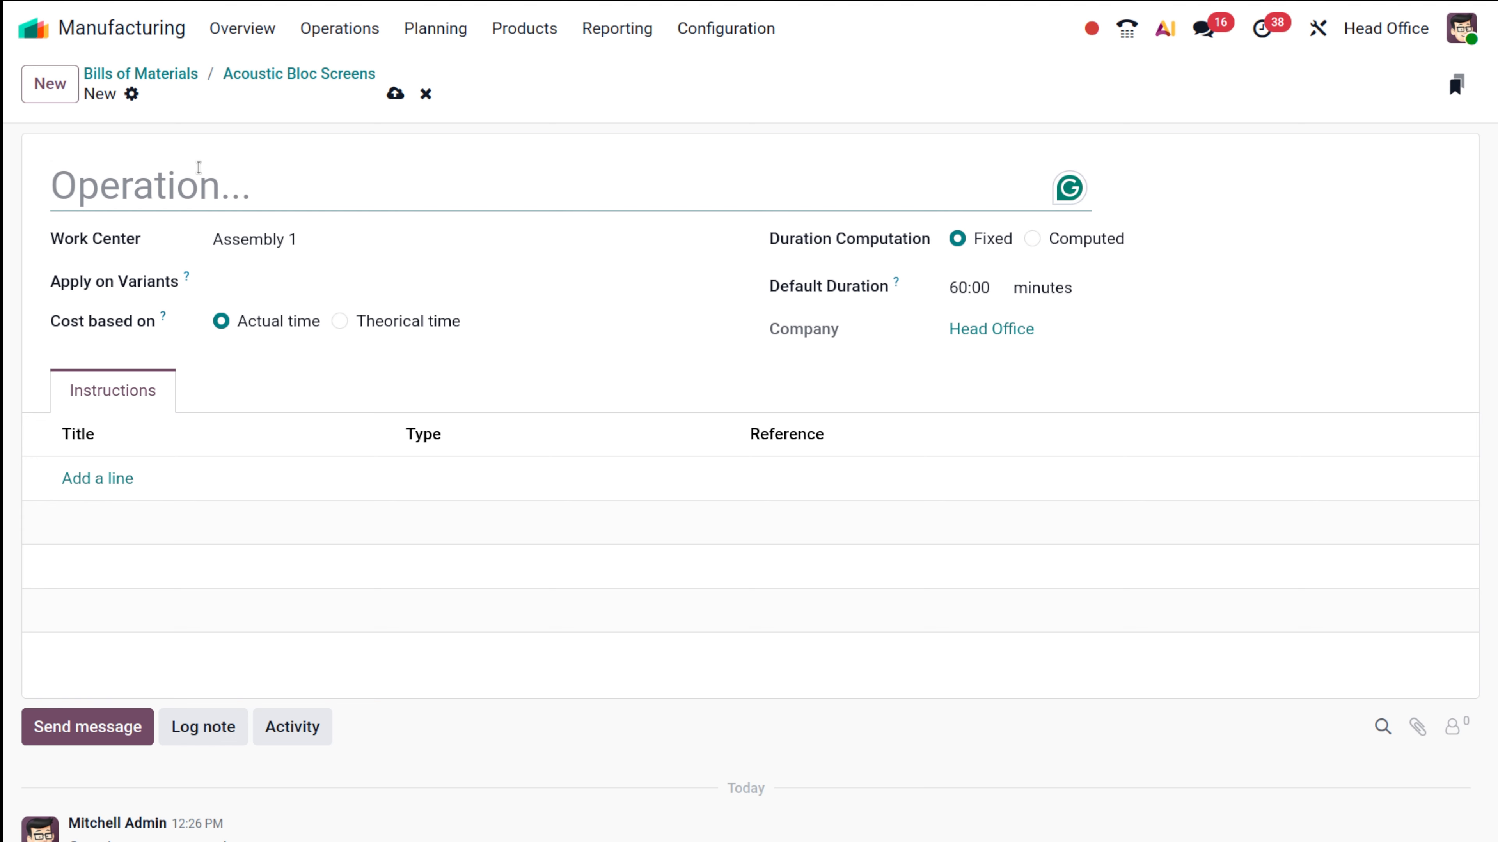
{"action": "type", "text": "Creat"}
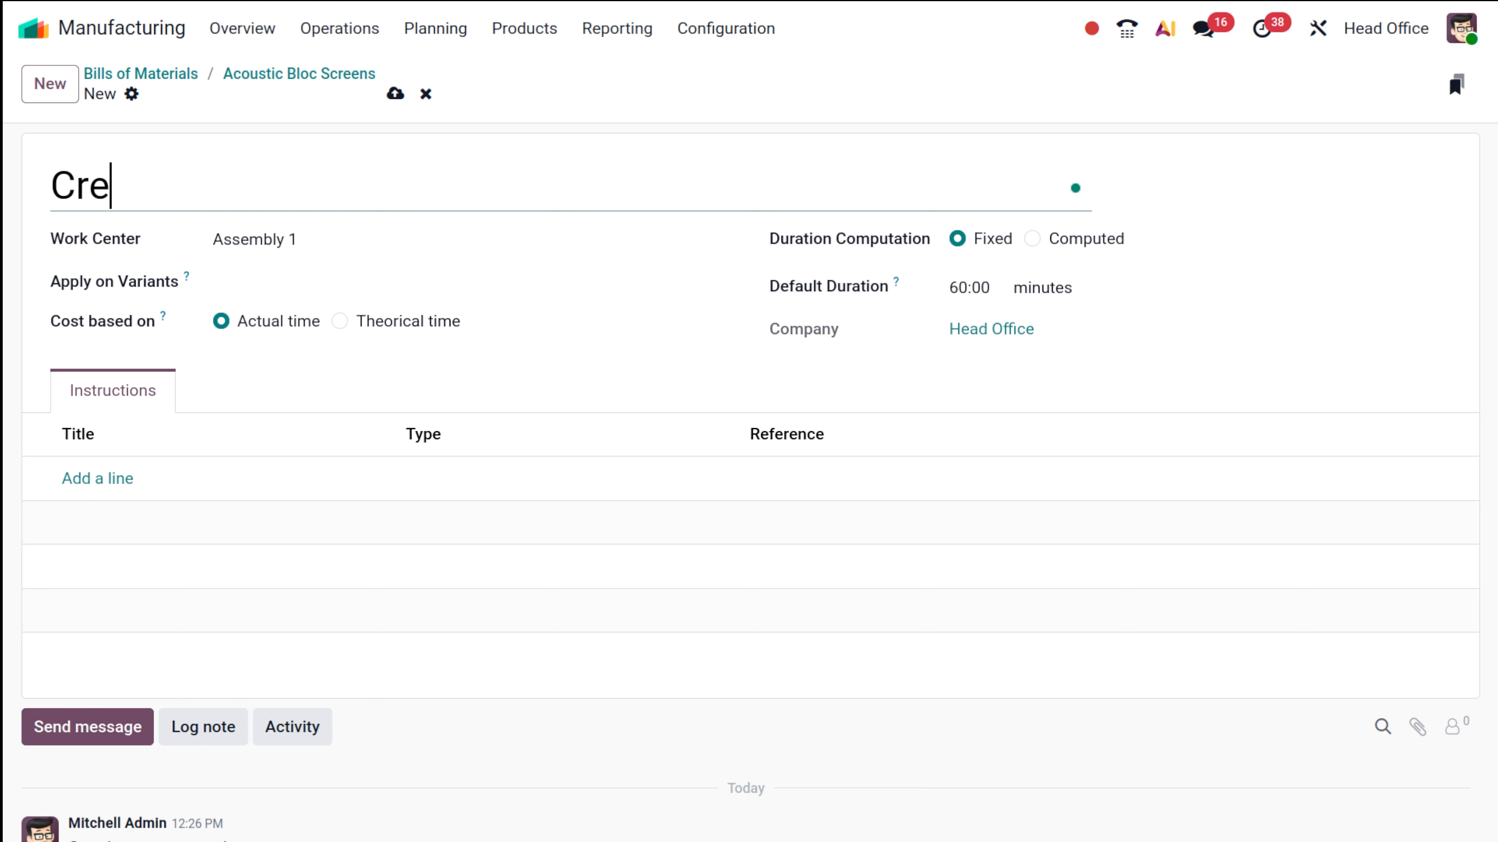
{"action": "type", "text": "ion"}
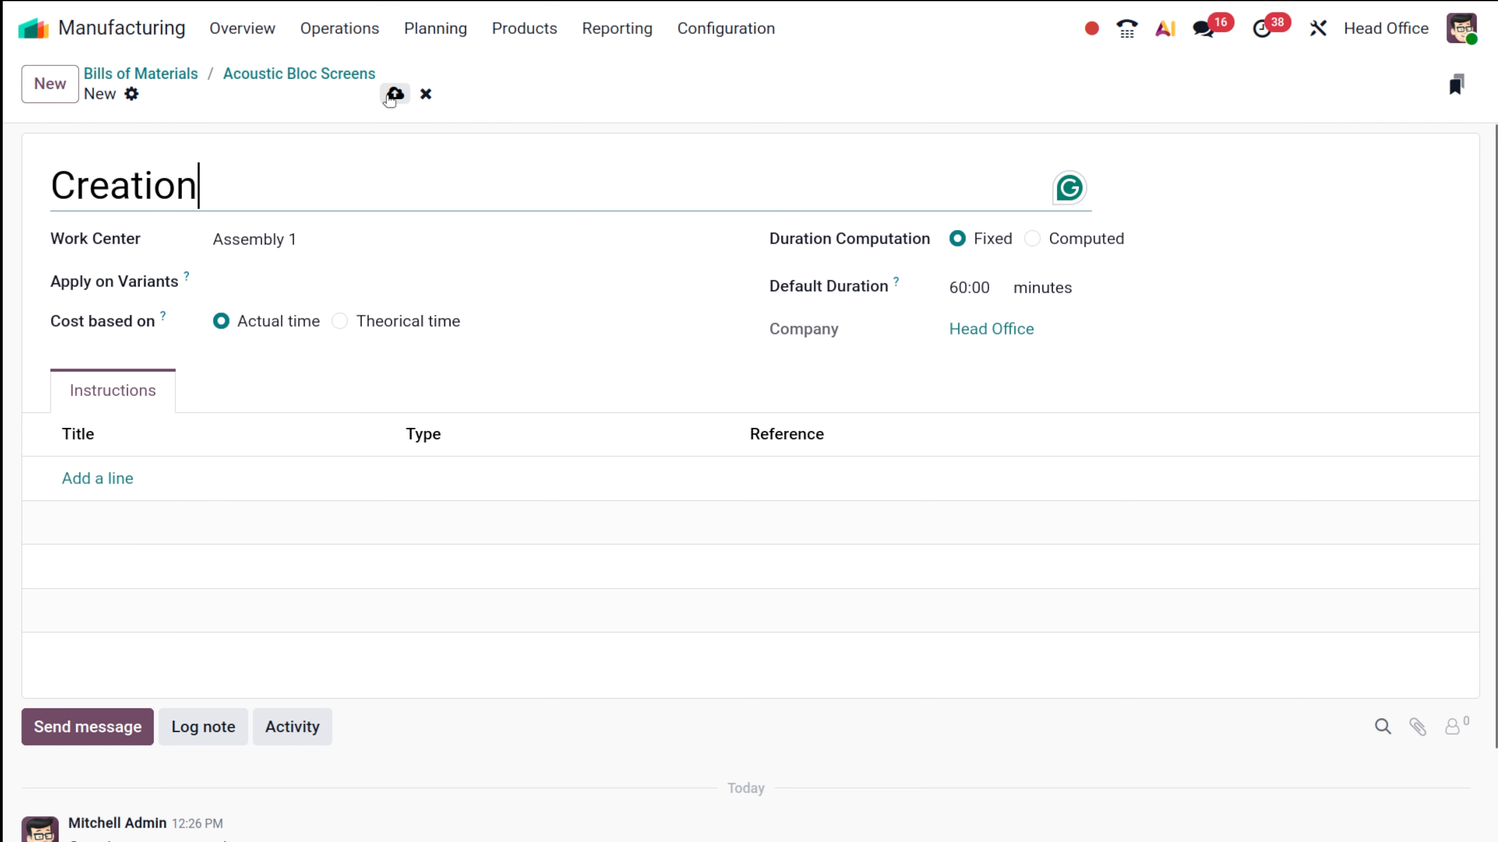
{"action": "left_click", "coordinate": [407, 93]}
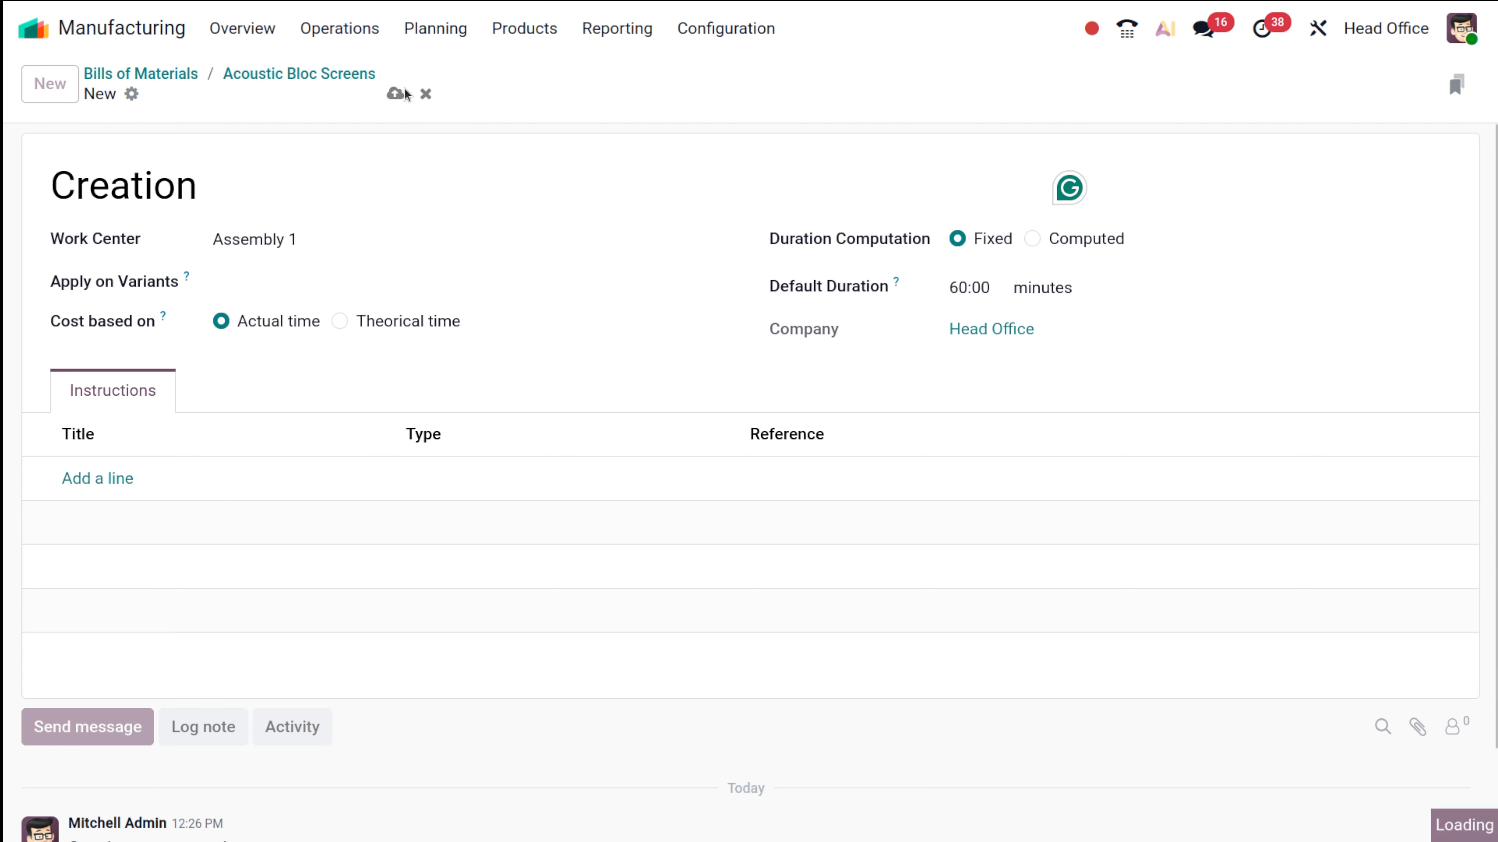
{"action": "left_click", "coordinate": [312, 73]}
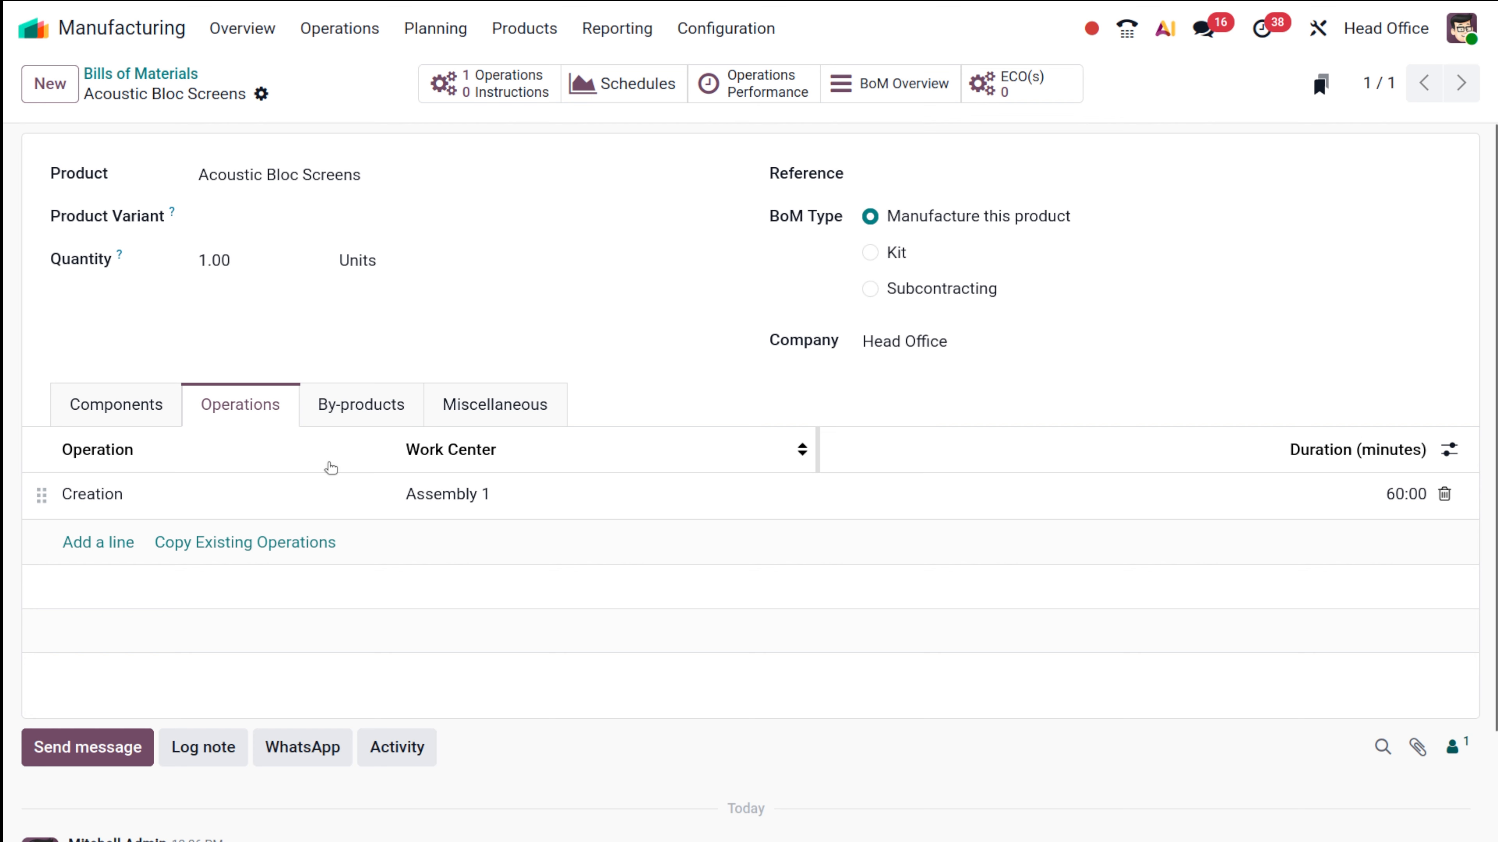
Review the components of the Acoustic Bloc Screens bill of materials and look through the full list of bills of materials.
{"action": "left_click", "coordinate": [152, 416]}
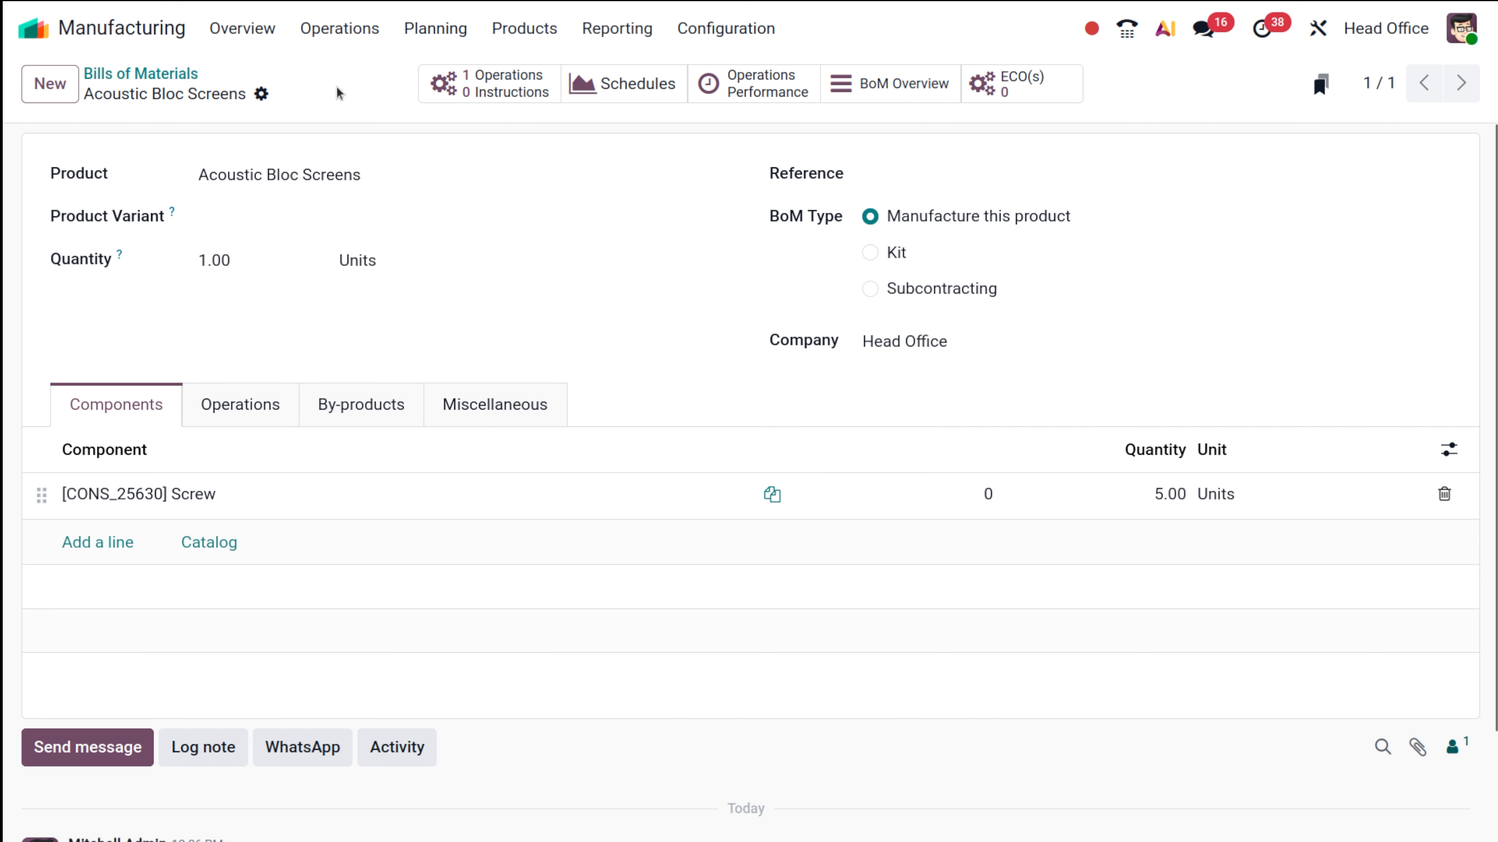
{"action": "left_click", "coordinate": [177, 73]}
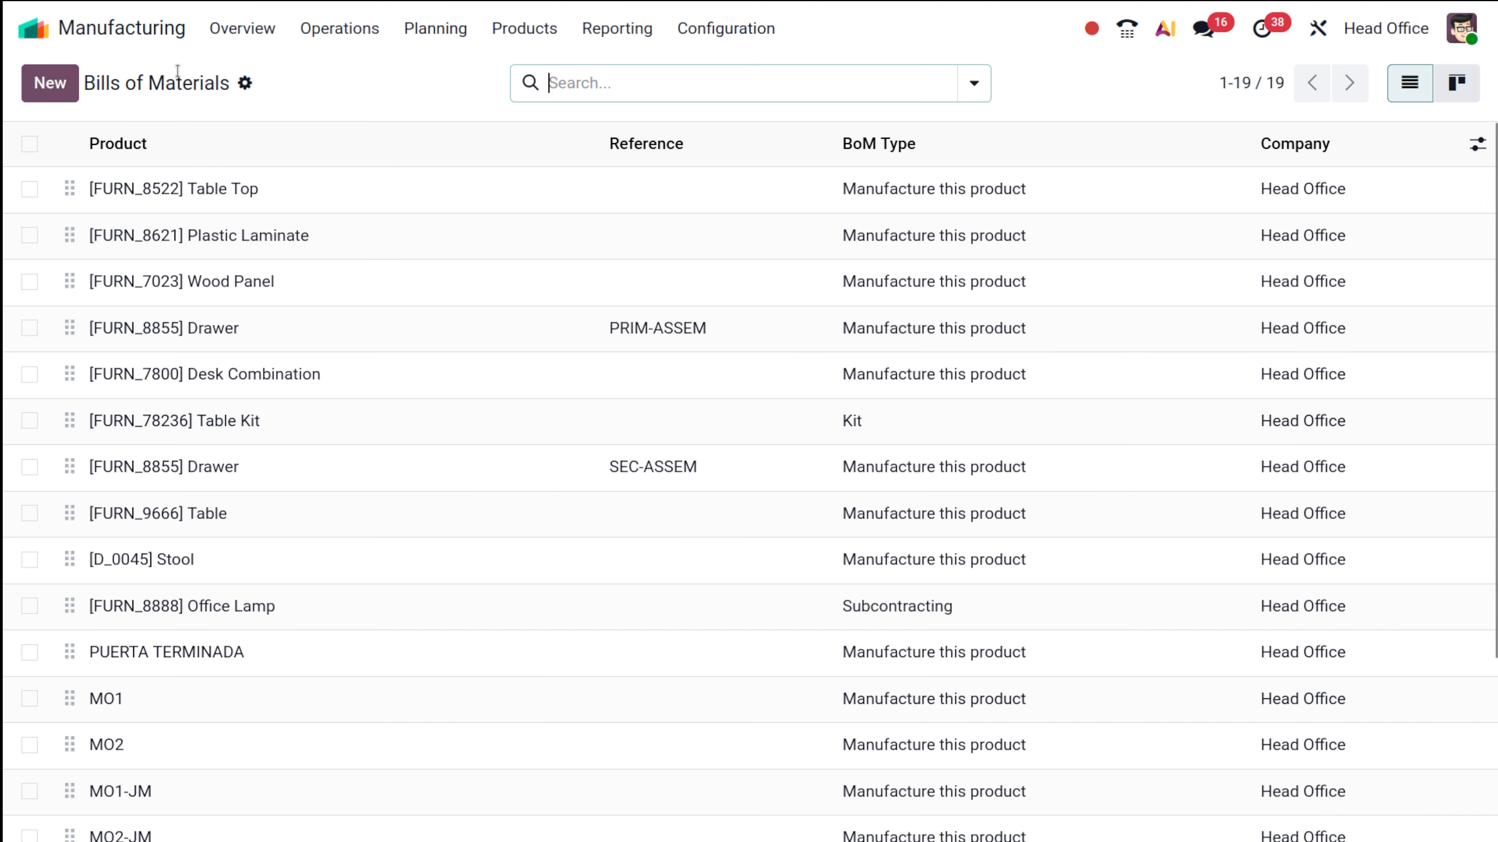
{"action": "scroll", "coordinate": [390, 615], "scroll_direction": "down", "scroll_amount": 5}
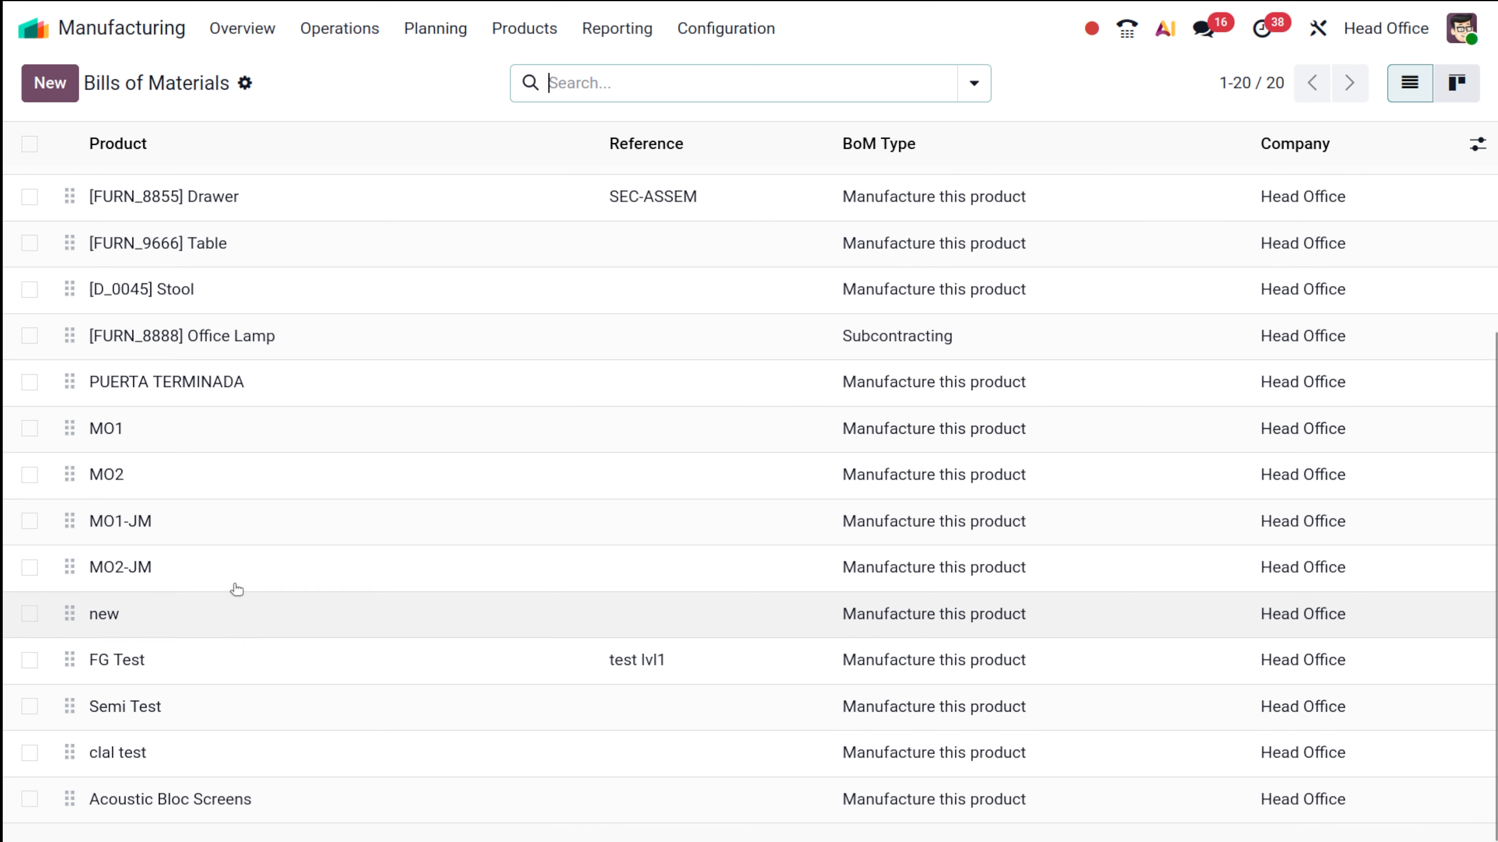
Create a new manufacturing order based on the Acoustic Bloc Screens bill of material.
{"action": "left_click", "coordinate": [237, 43]}
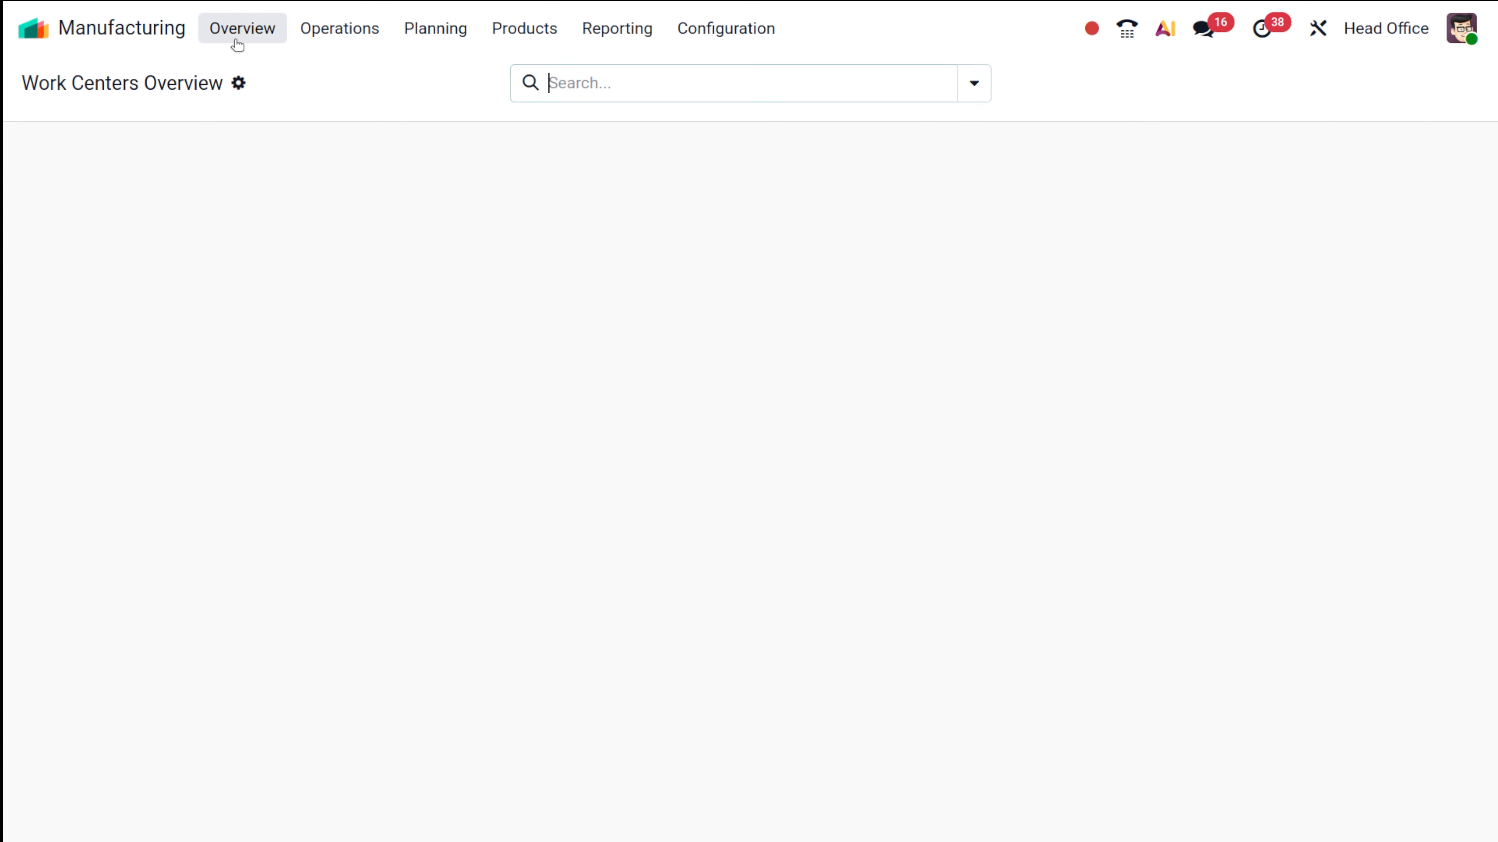
{"action": "left_click", "coordinate": [340, 37]}
{"action": "left_click", "coordinate": [350, 74]}
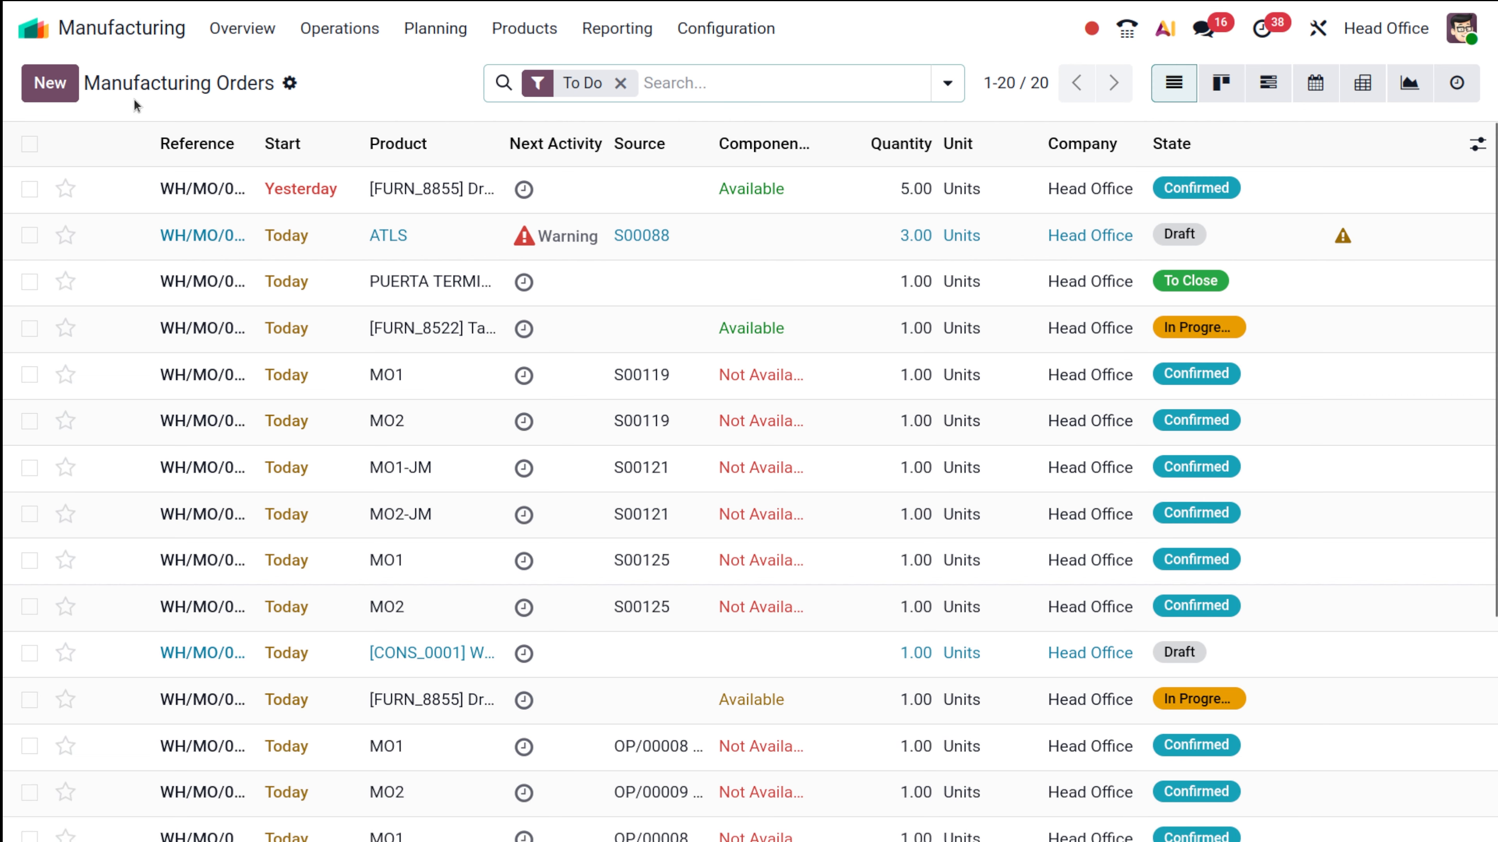
{"action": "left_click", "coordinate": [55, 83]}
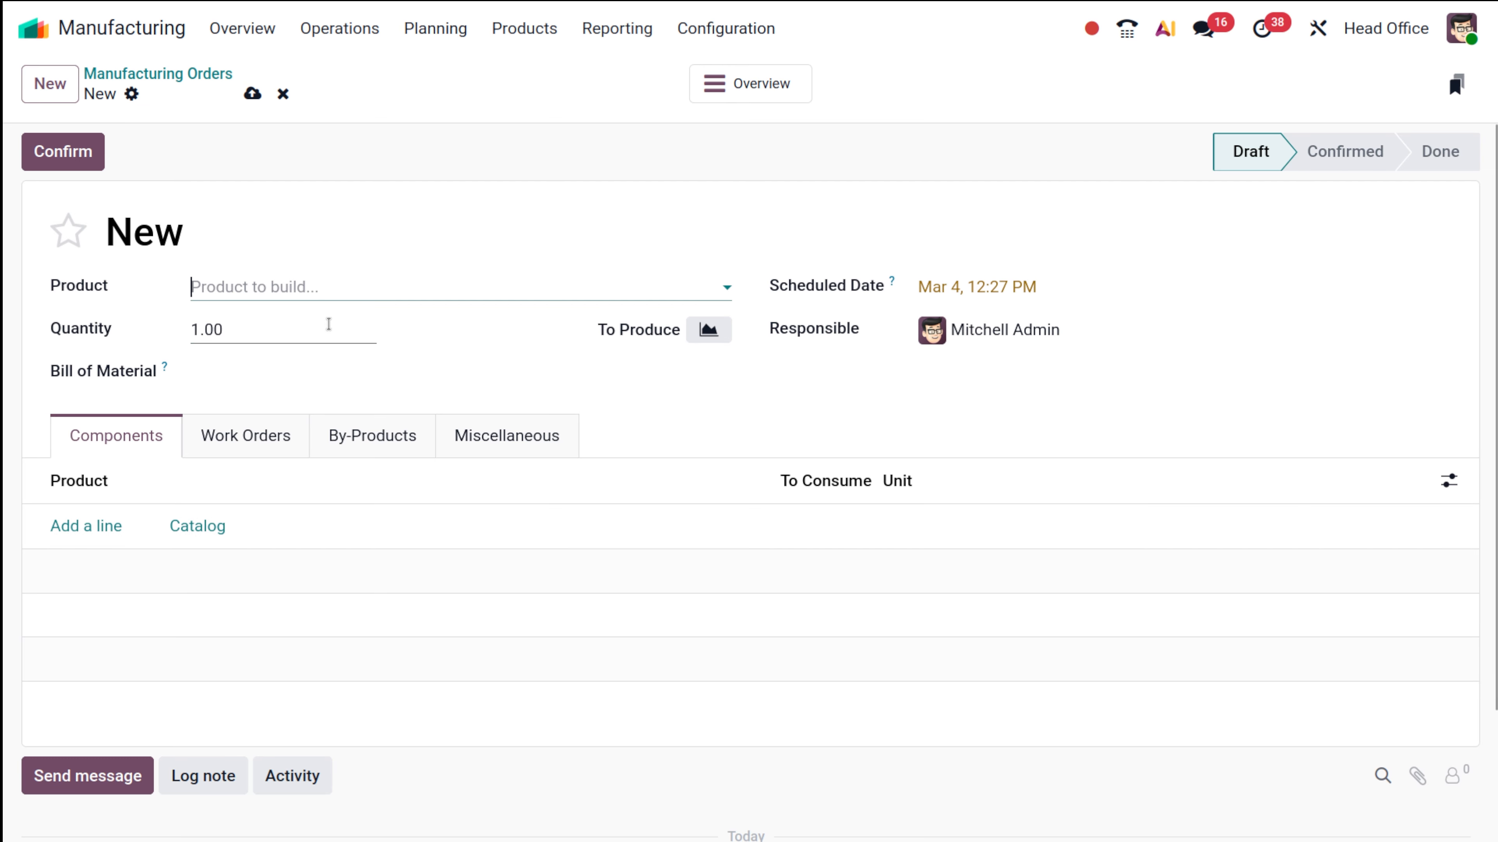
{"action": "left_click", "coordinate": [333, 278]}
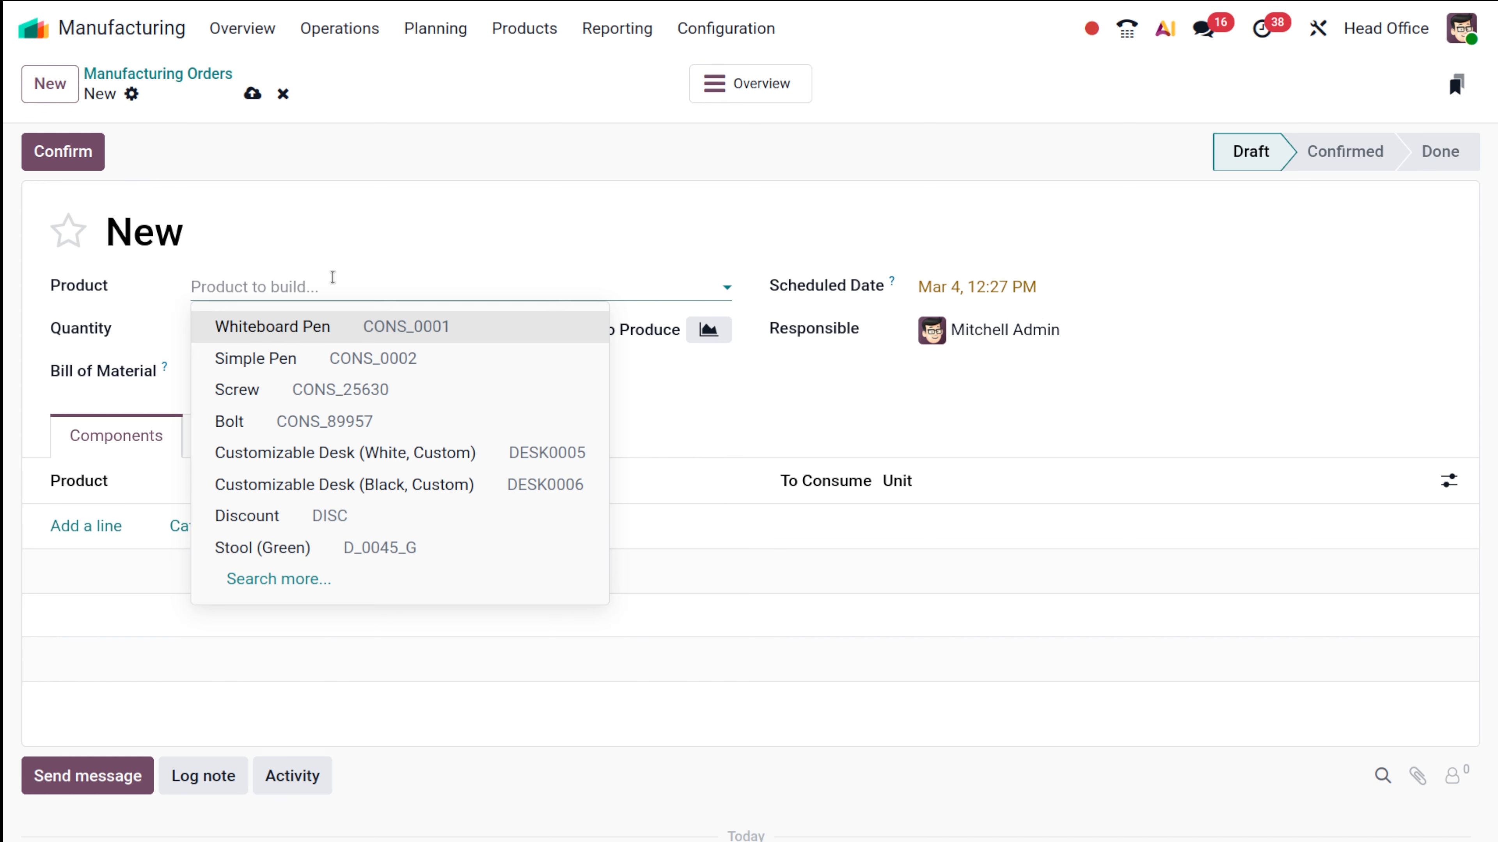
{"action": "key", "text": "Escape"}
{"action": "left_click", "coordinate": [278, 367]}
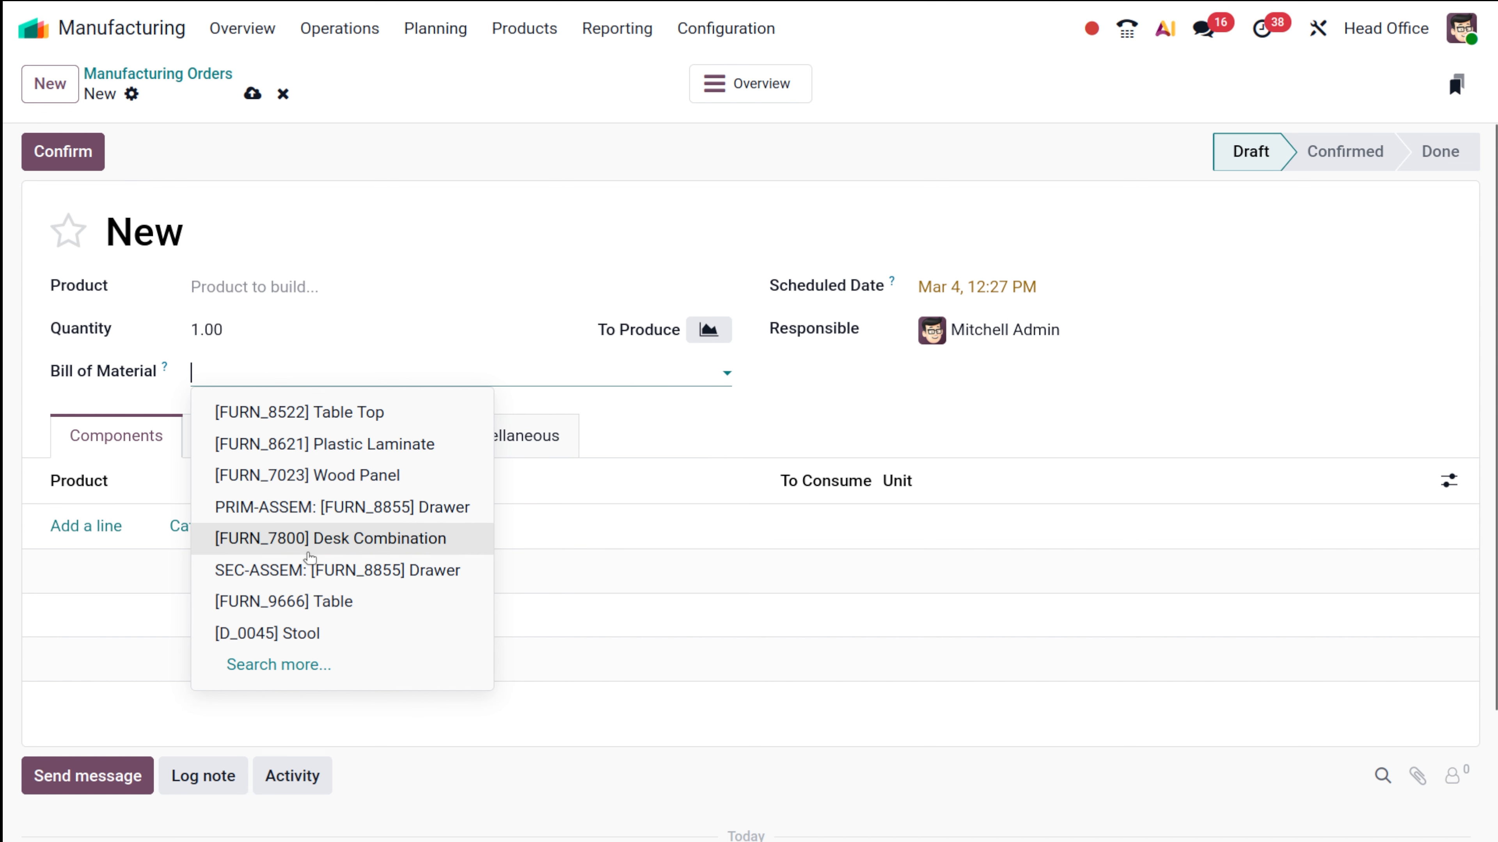
{"action": "left_click", "coordinate": [311, 665]}
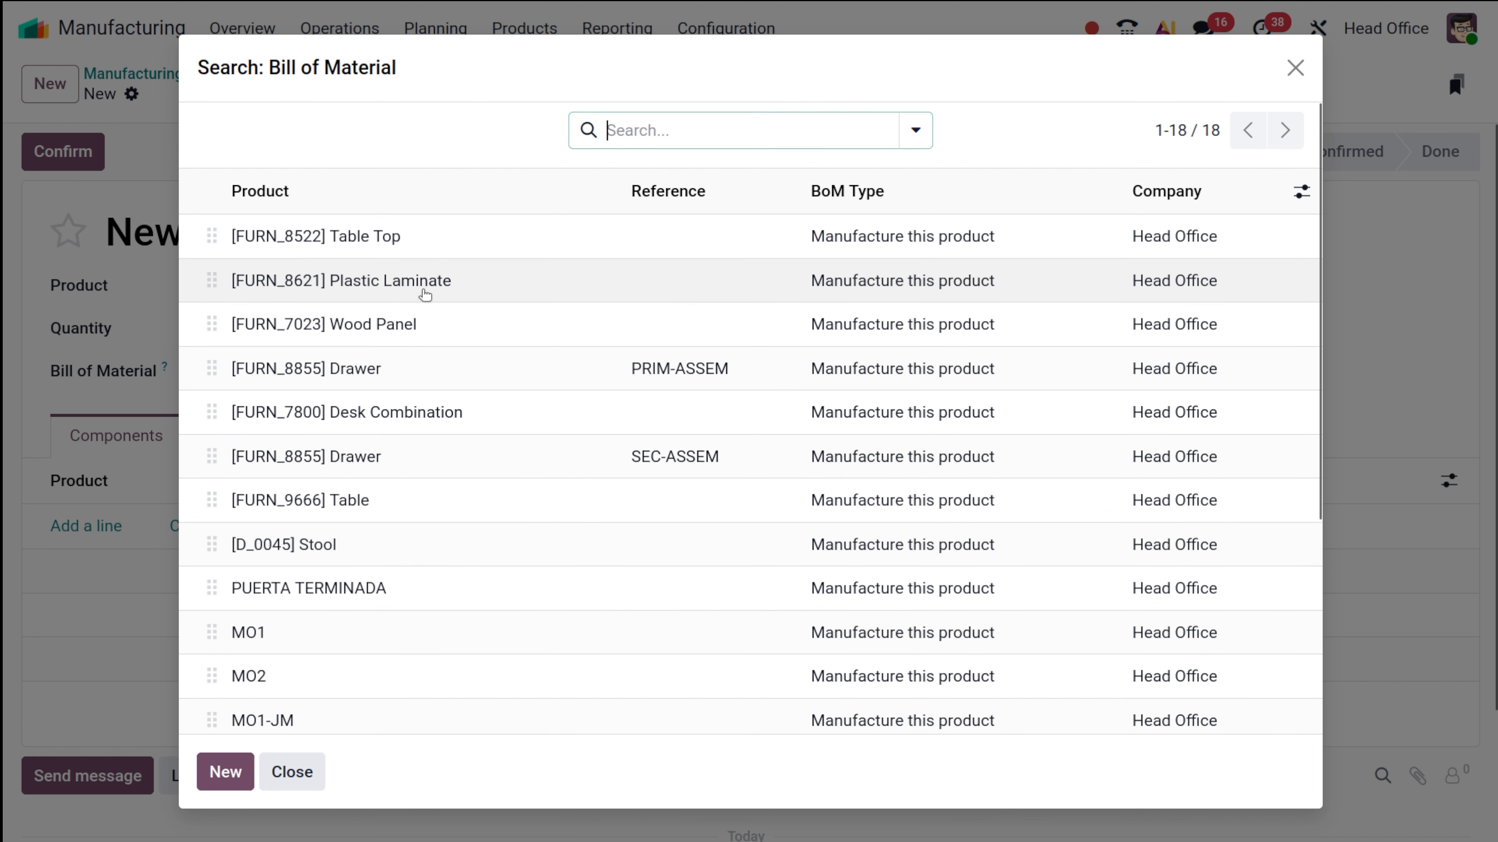
{"action": "scroll", "coordinate": [388, 679], "scroll_direction": "down", "scroll_amount": 4}
{"action": "left_click", "coordinate": [389, 684]}
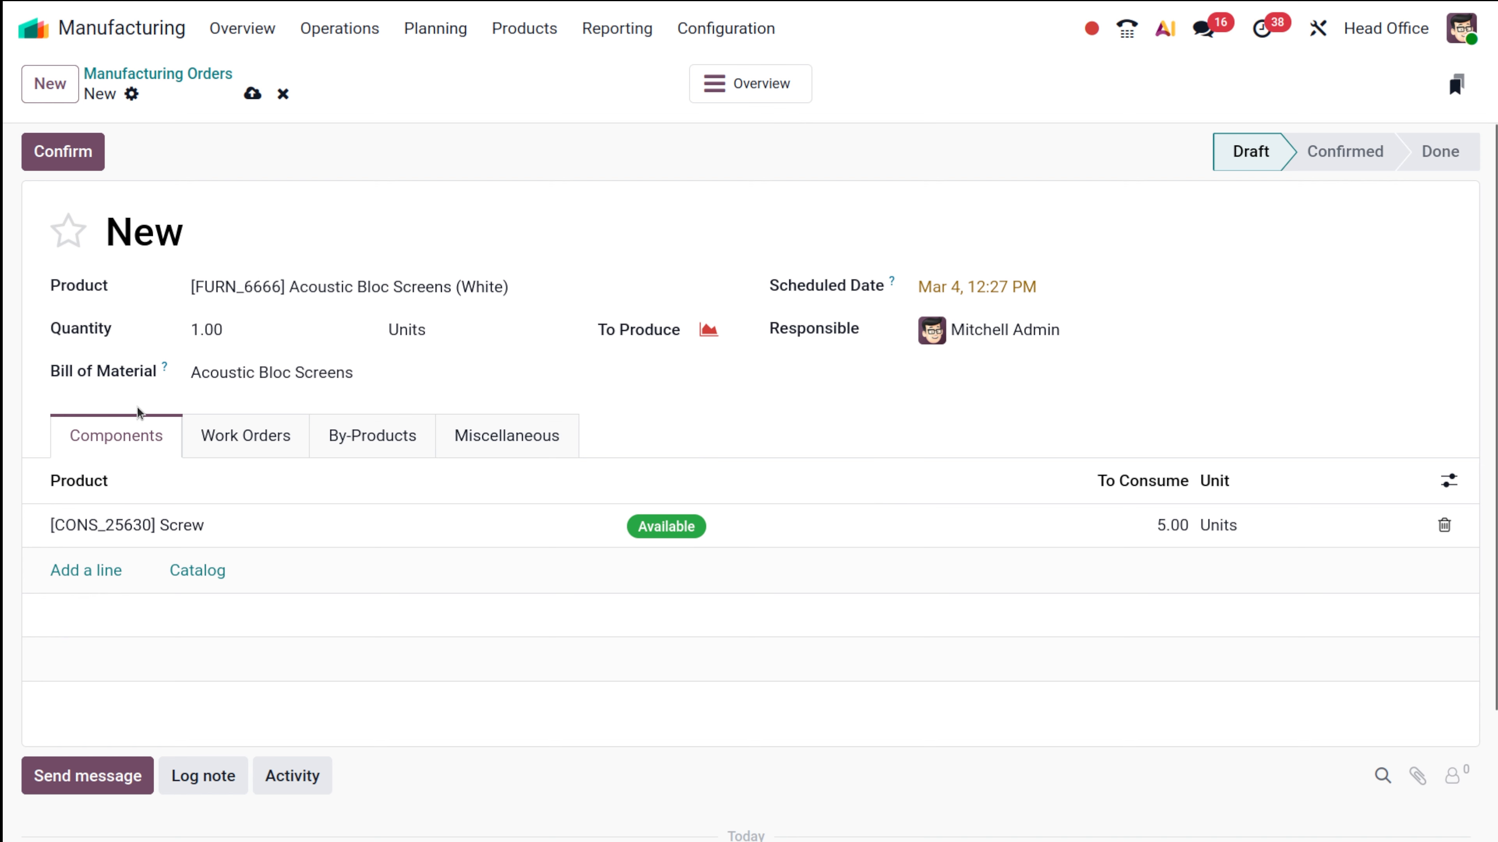
Examine the new order's work orders, by-products, miscellaneous settings and components.
{"action": "left_click", "coordinate": [227, 445]}
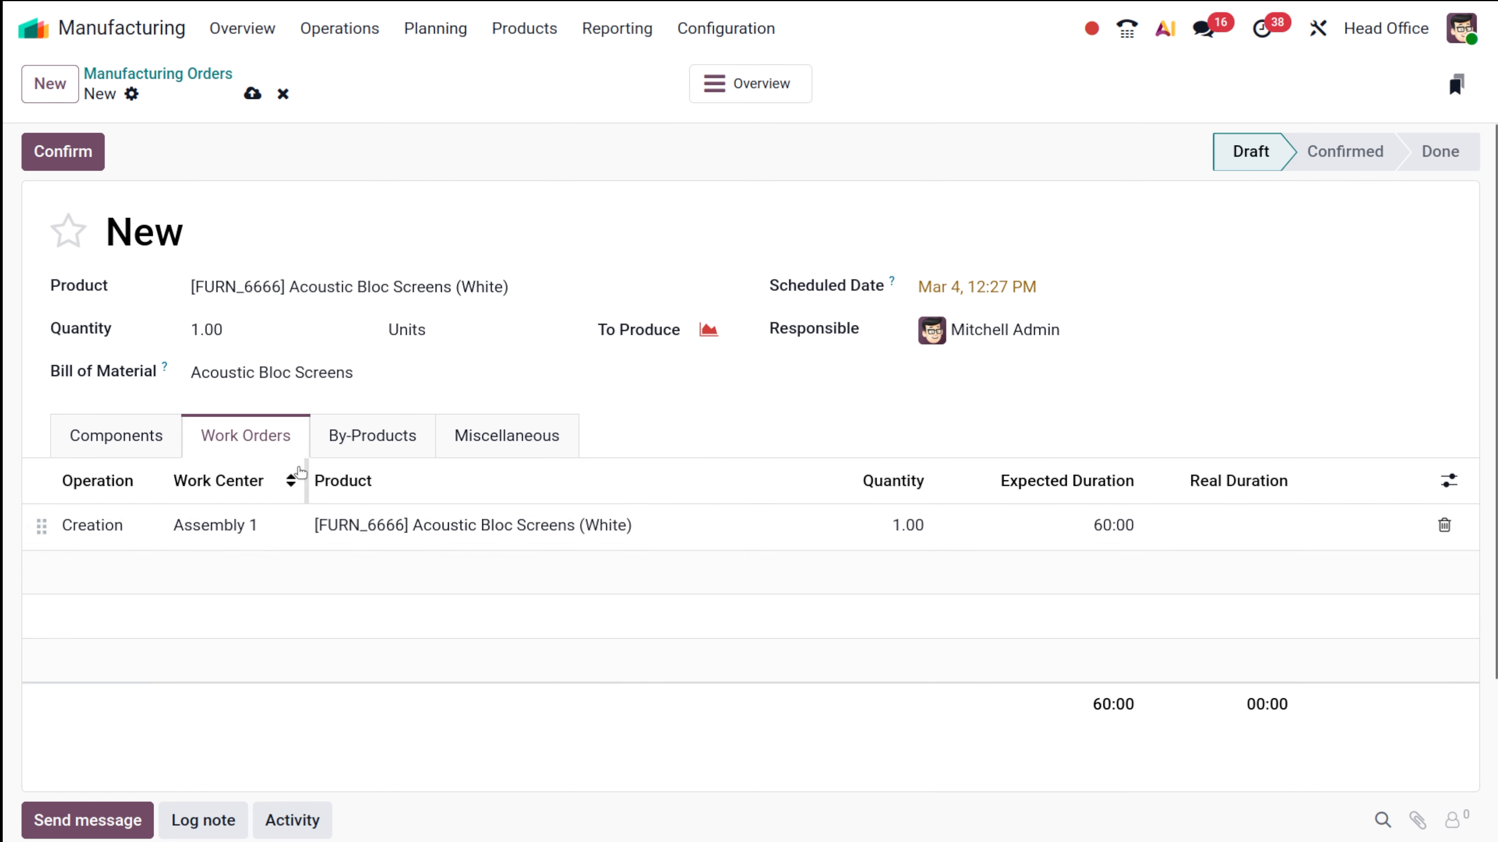
{"action": "left_click", "coordinate": [357, 434]}
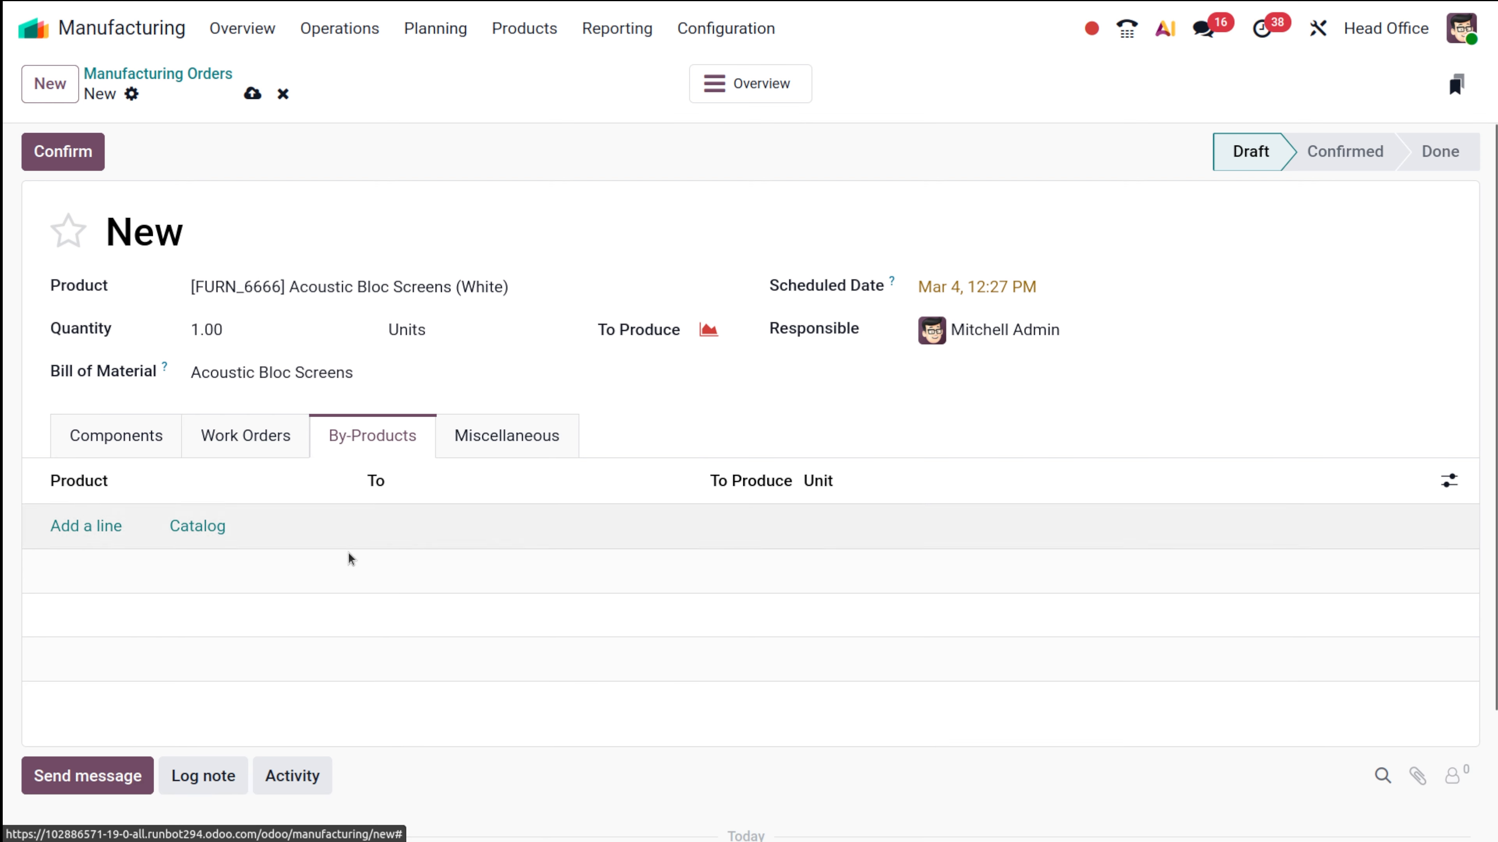
{"action": "left_click", "coordinate": [523, 454]}
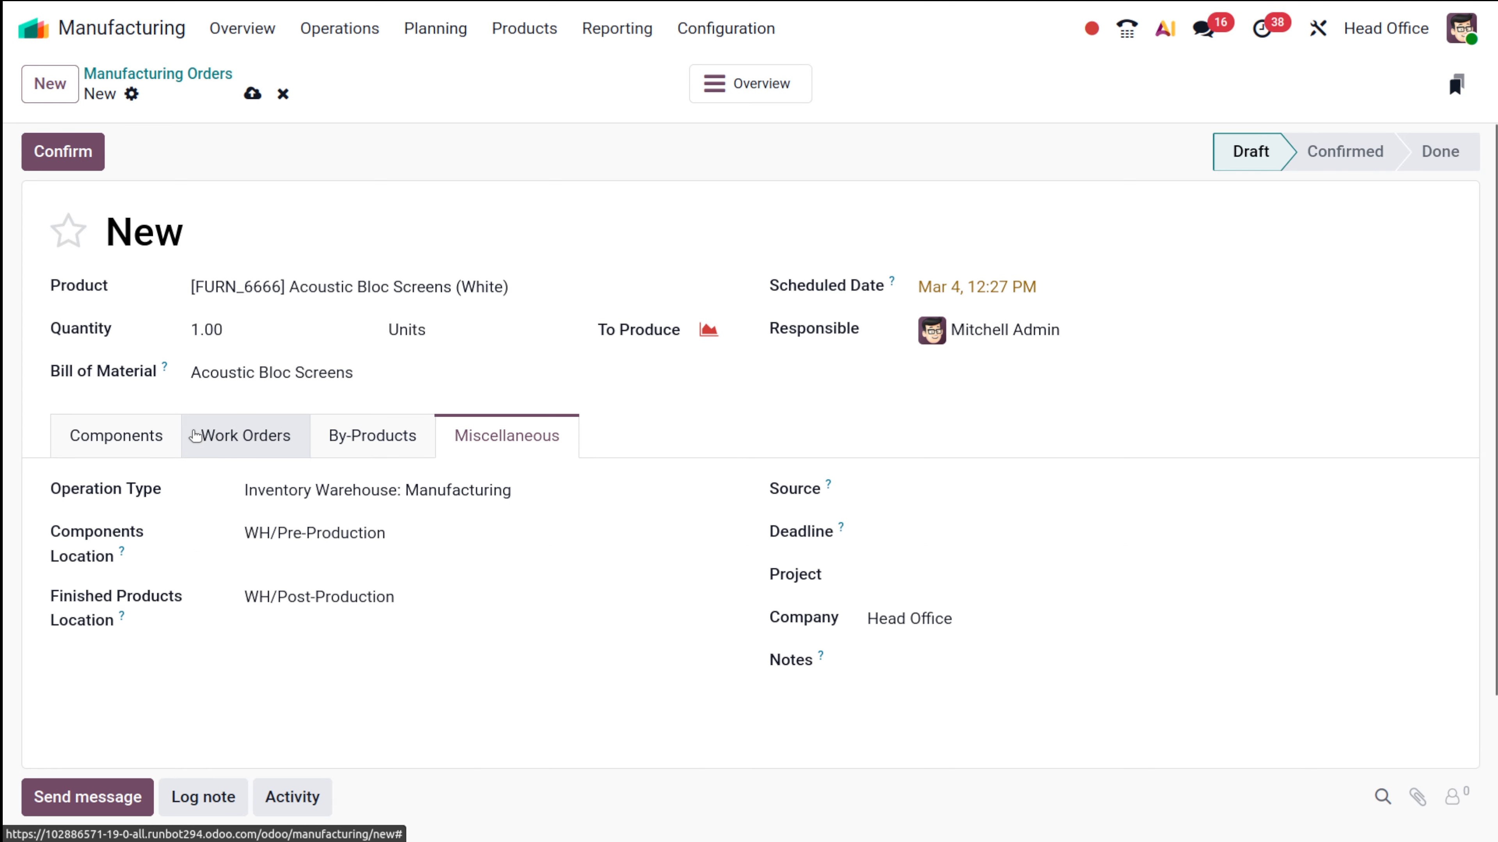
{"action": "left_click", "coordinate": [227, 434]}
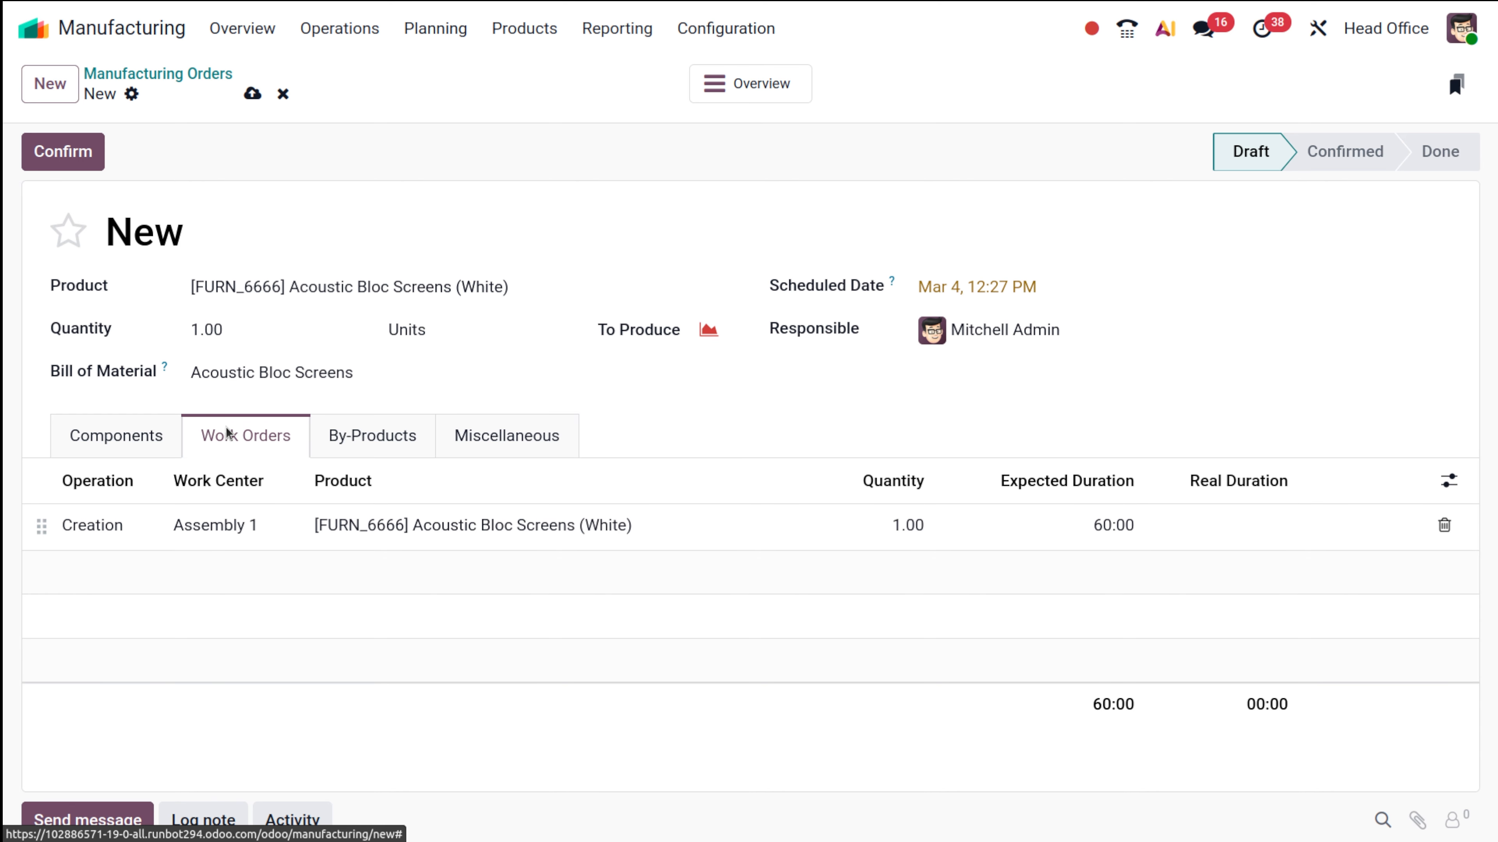
{"action": "left_click", "coordinate": [104, 429]}
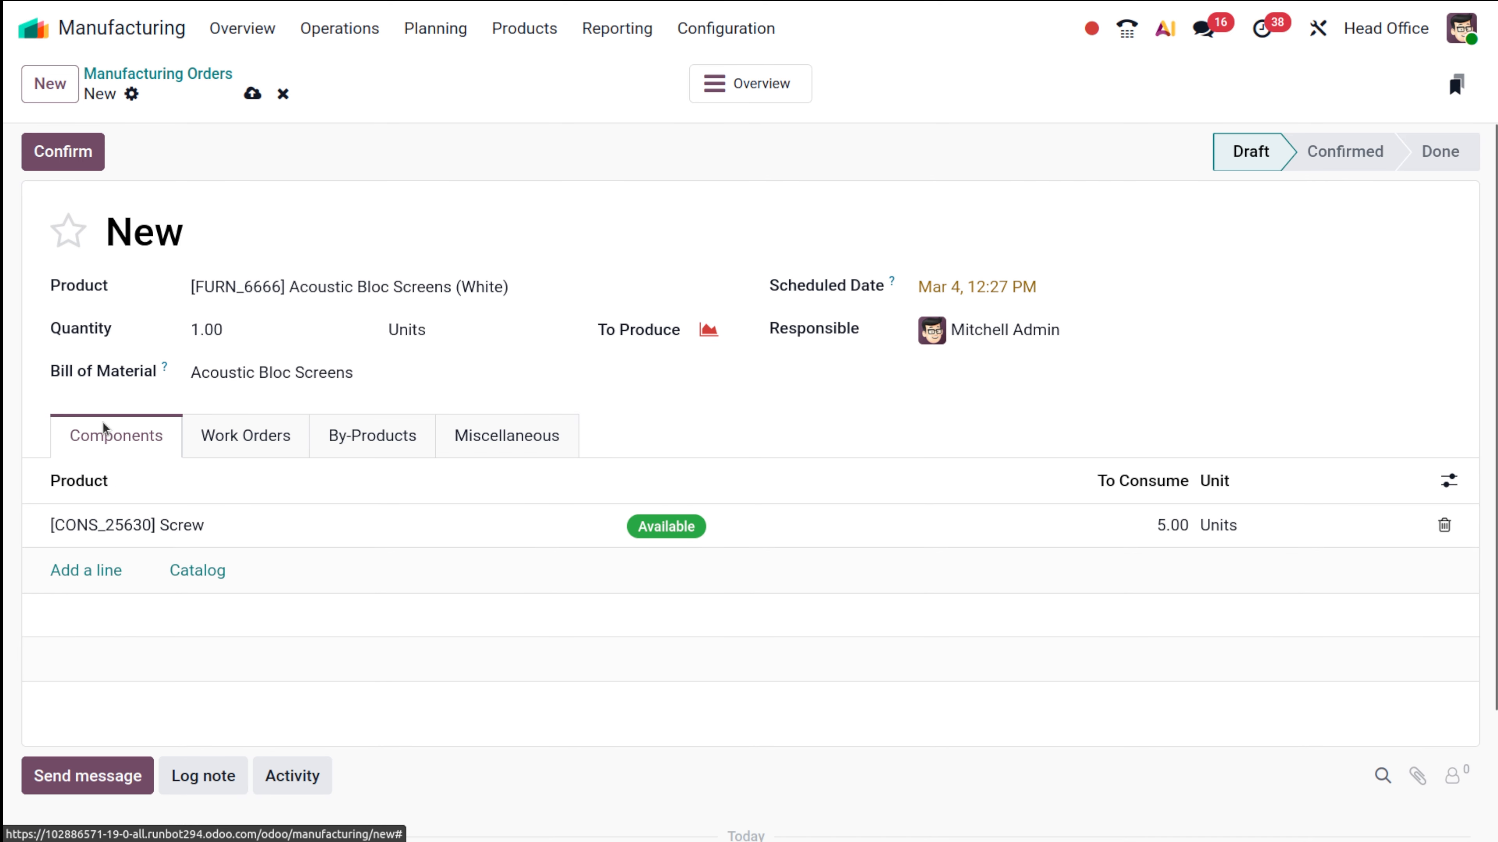
Try to confirm the Acoustic Bloc Screens manufacturing order and return to the list of manufacturing orders.
{"action": "left_click", "coordinate": [77, 157]}
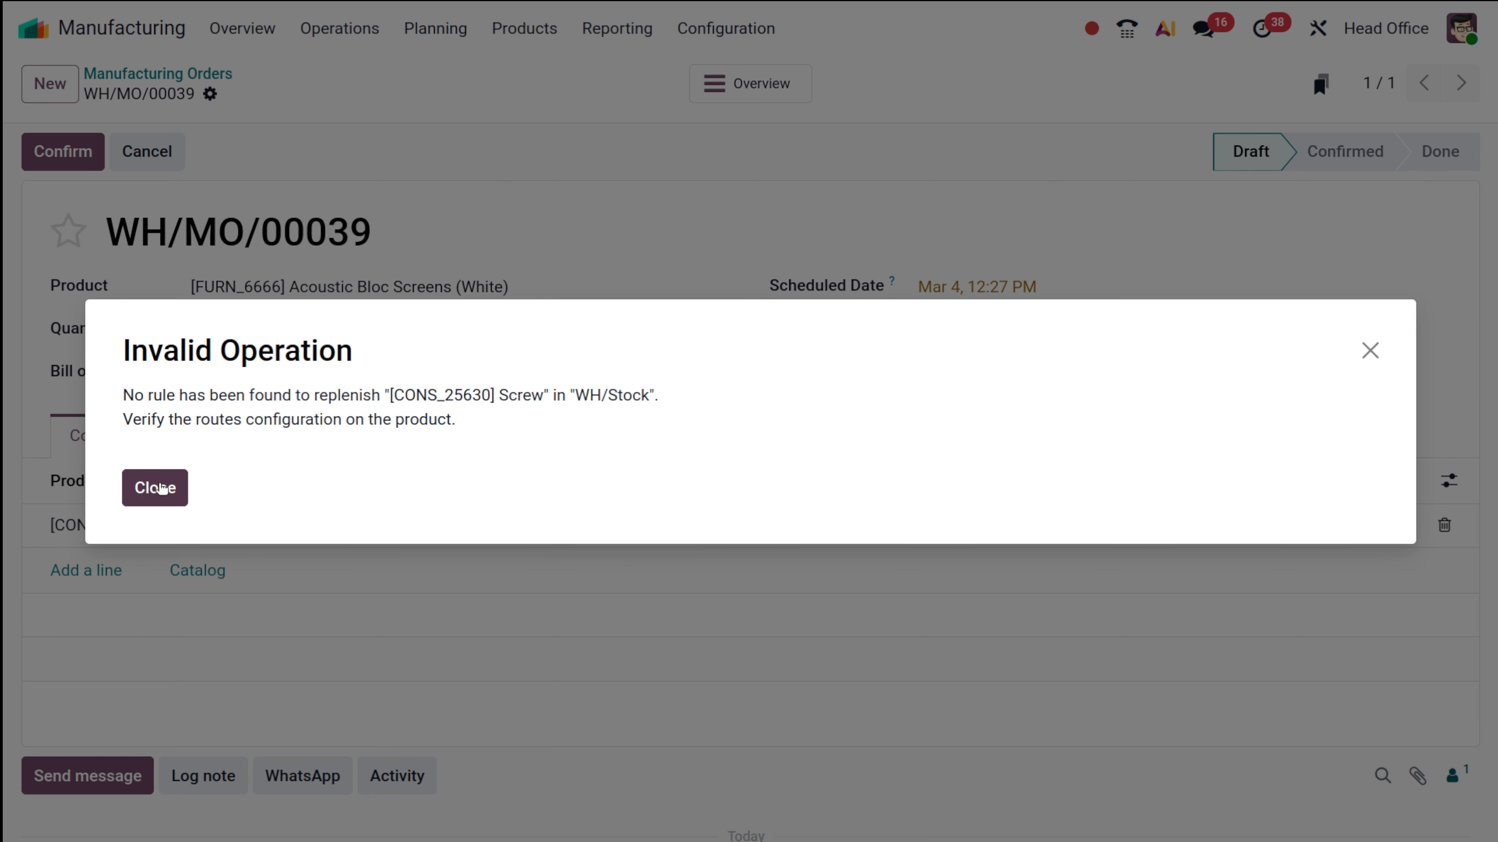
{"action": "left_click", "coordinate": [168, 488]}
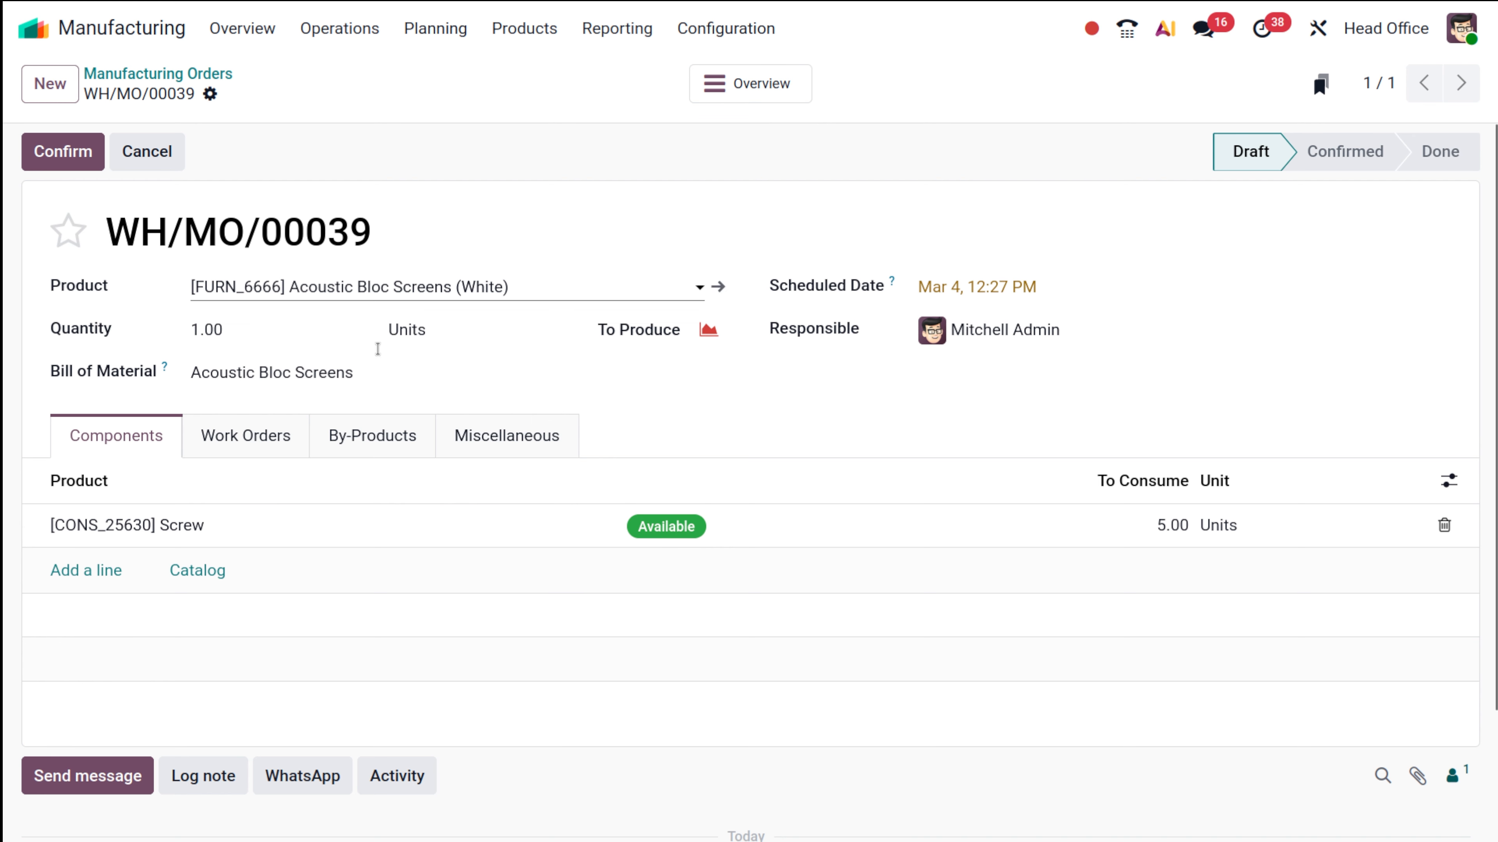
{"action": "left_click", "coordinate": [147, 155]}
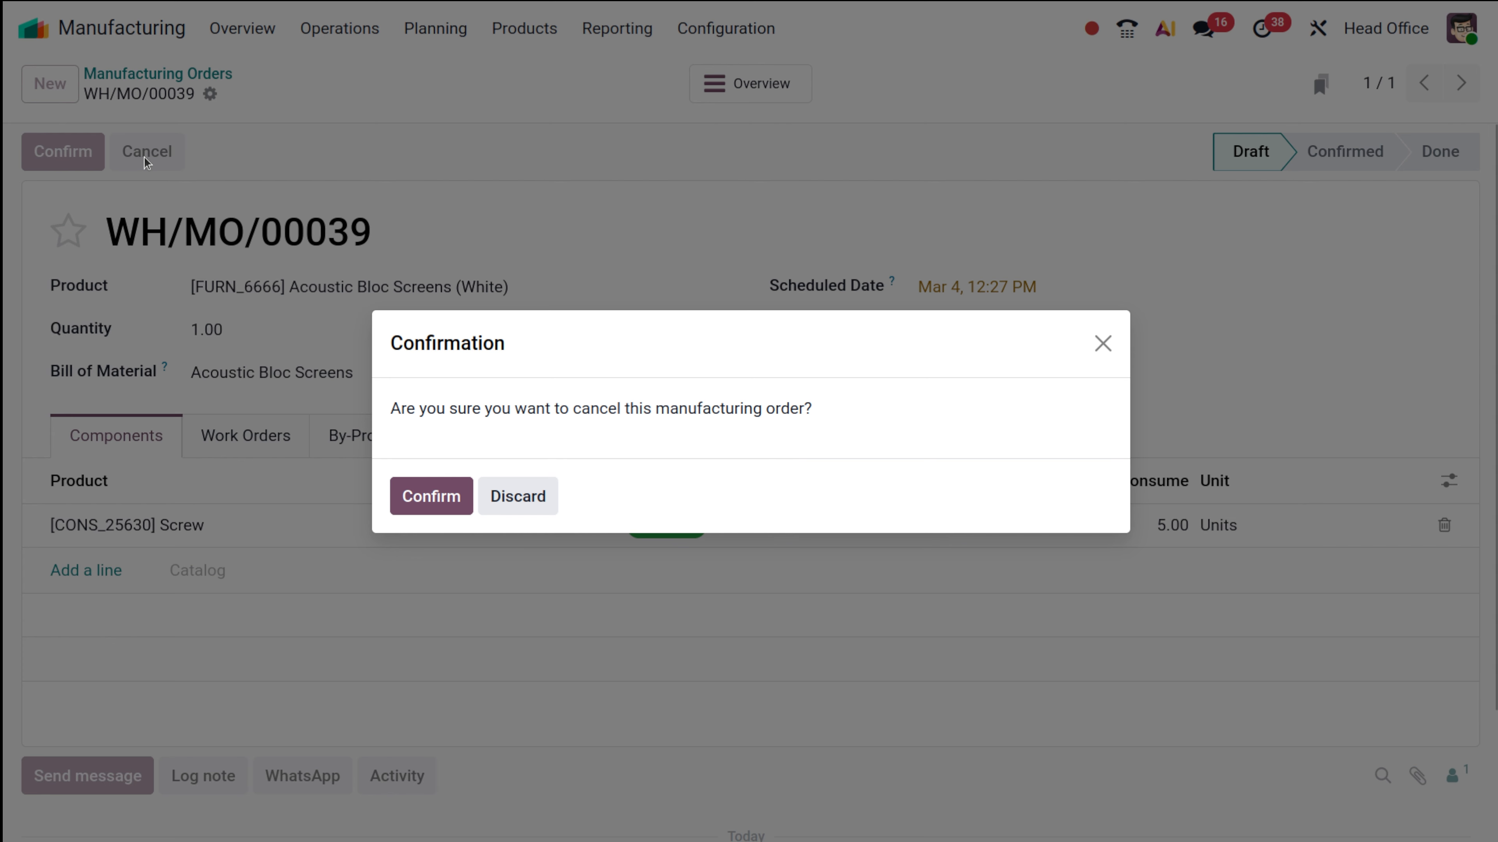
{"action": "left_click", "coordinate": [514, 496]}
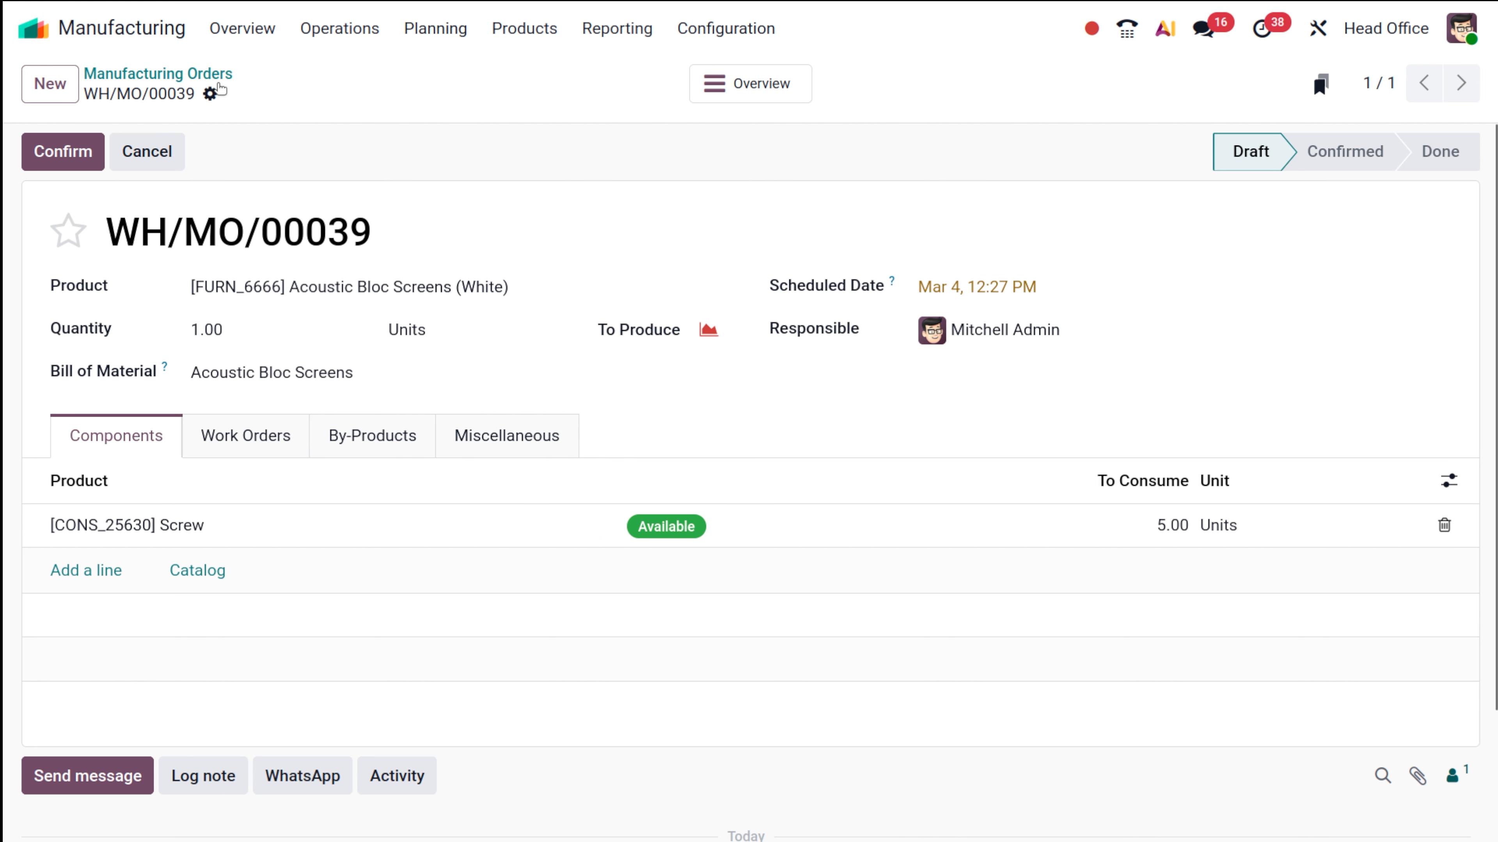
{"action": "left_click", "coordinate": [155, 74]}
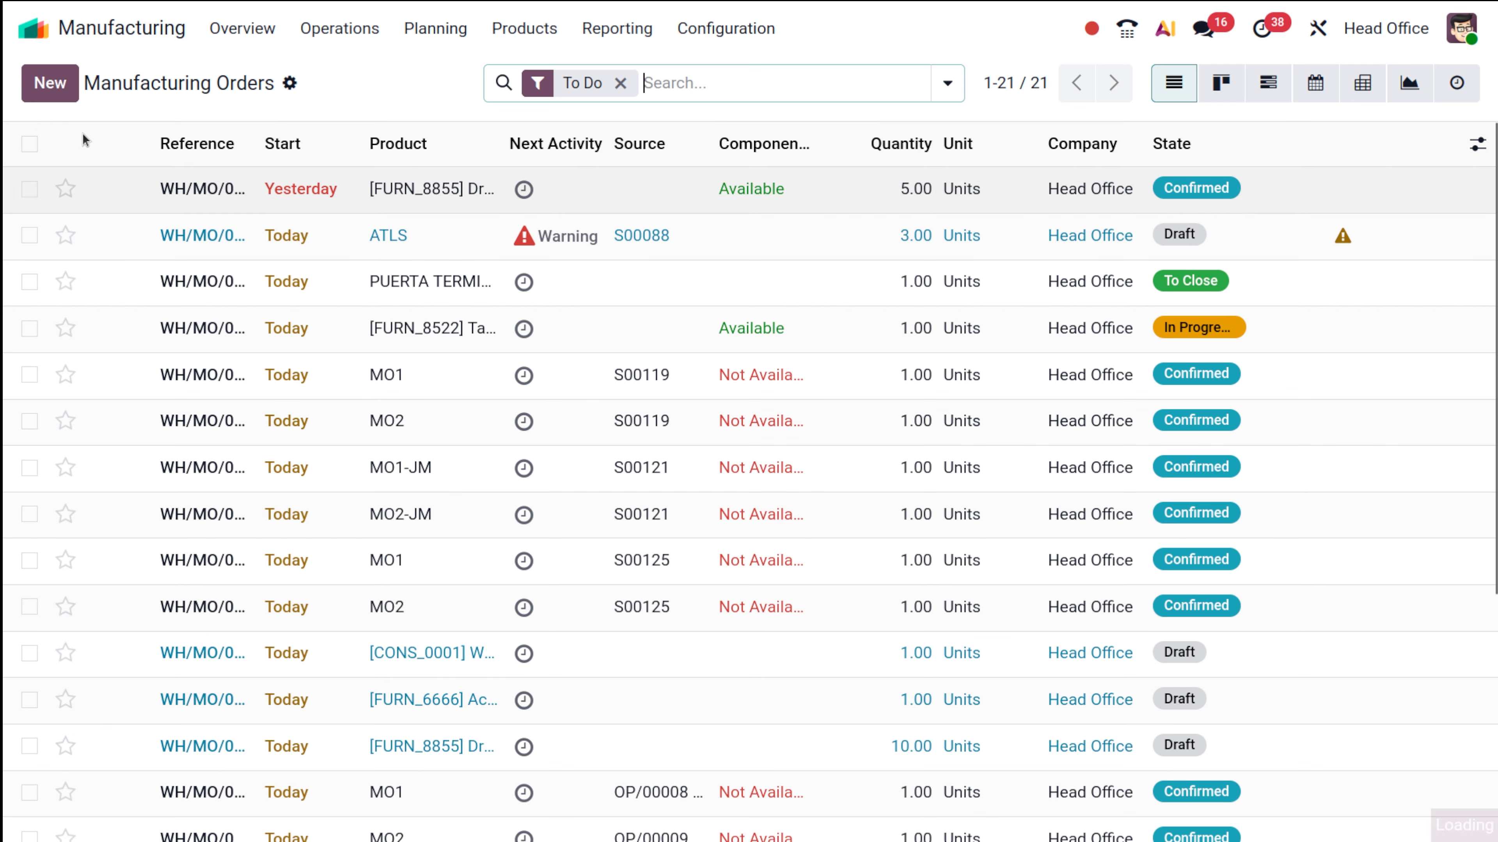
Create a manufacturing order from the bill of material PRIM-ASSEM: [FURN_8855] Drawer, check its work orders and components, and confirm it.
{"action": "left_click", "coordinate": [51, 94]}
{"action": "left_click", "coordinate": [243, 370]}
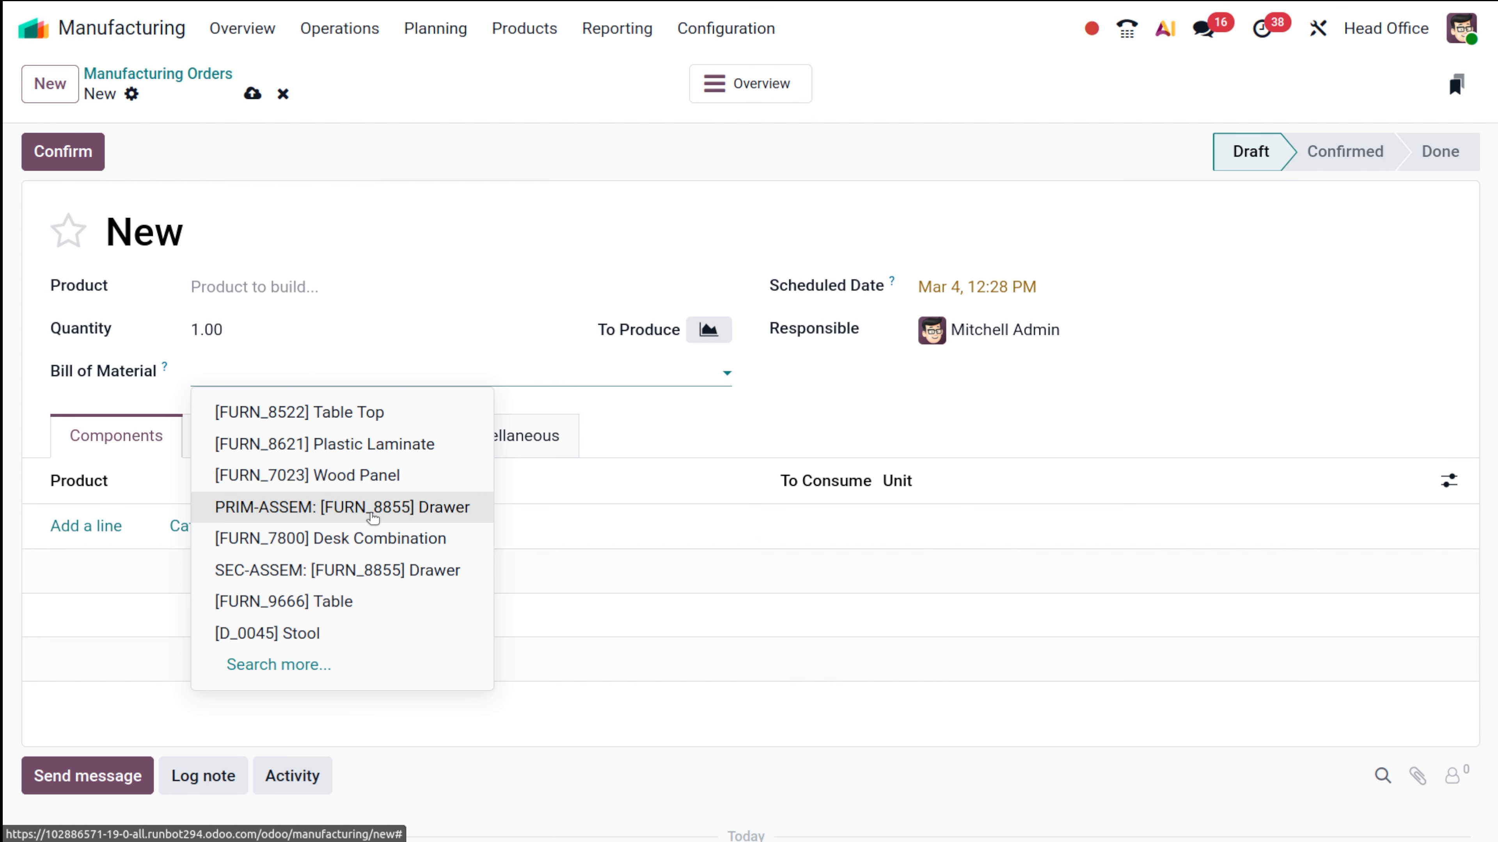
{"action": "left_click", "coordinate": [373, 509]}
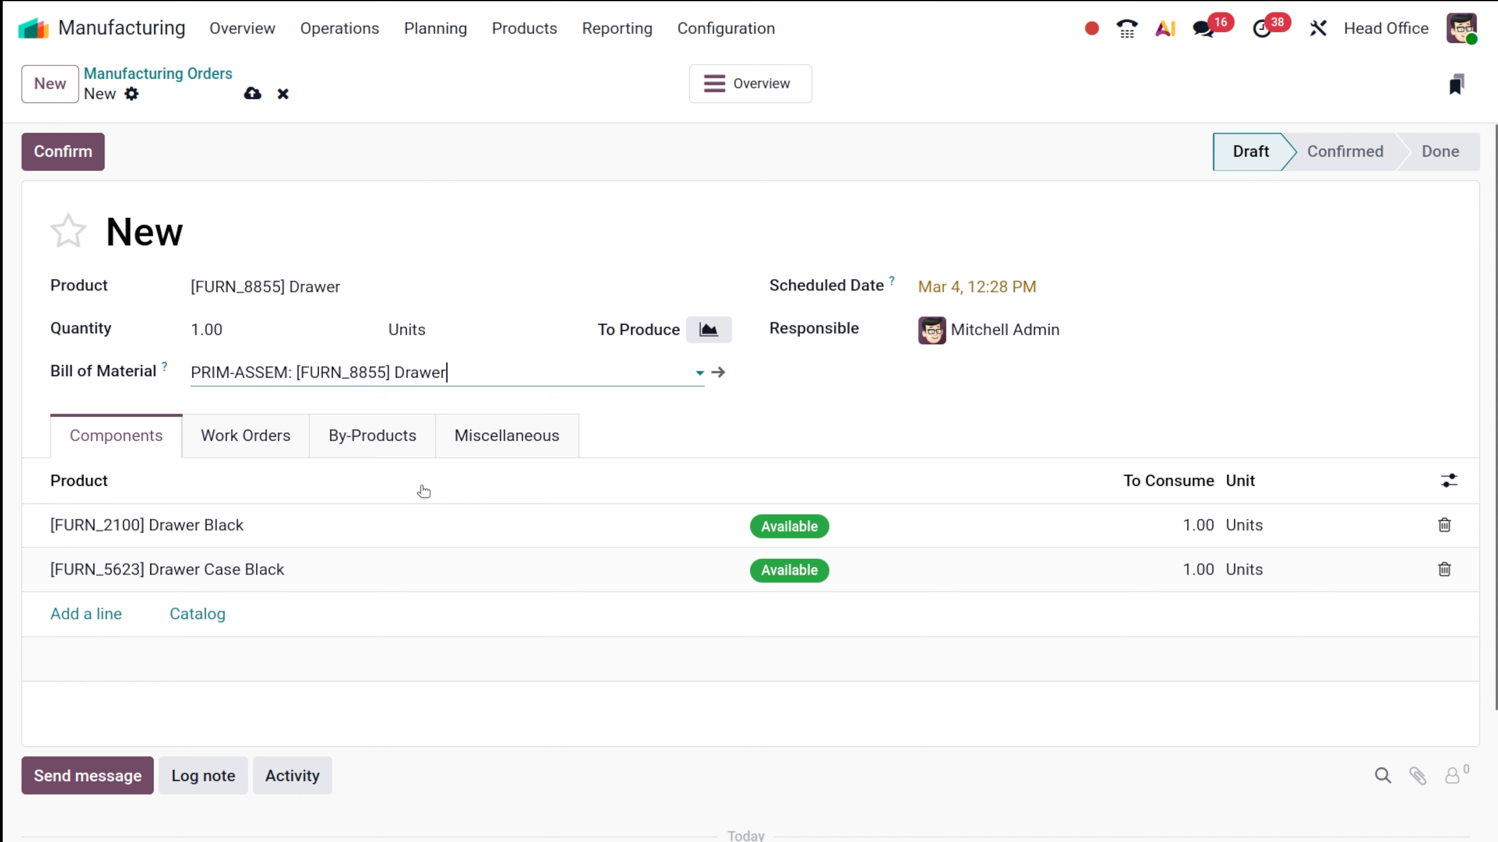
{"action": "left_click", "coordinate": [262, 445]}
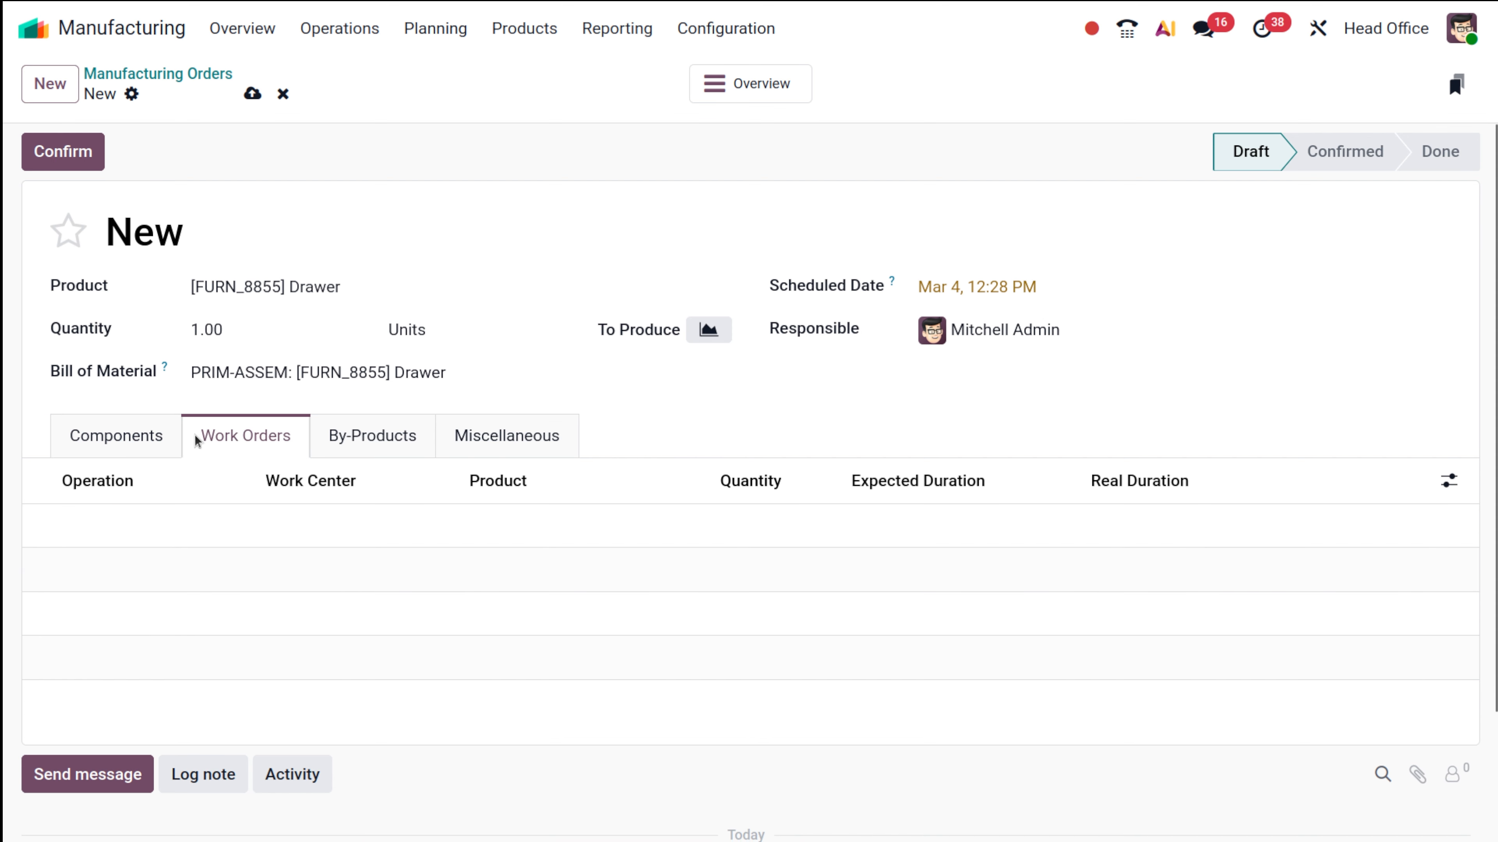
{"action": "left_click", "coordinate": [159, 440]}
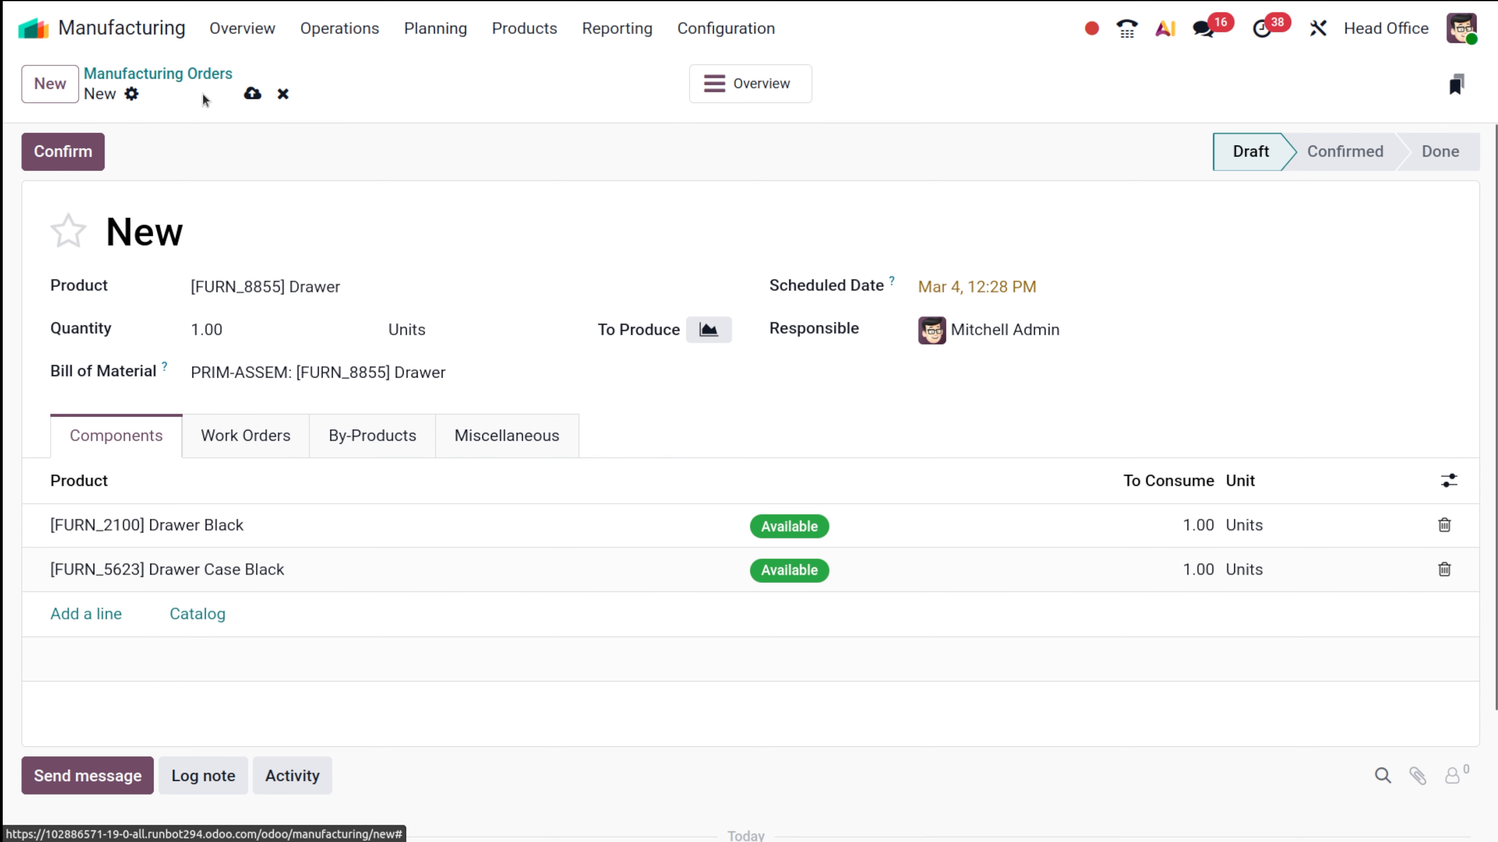
{"action": "left_click", "coordinate": [103, 152]}
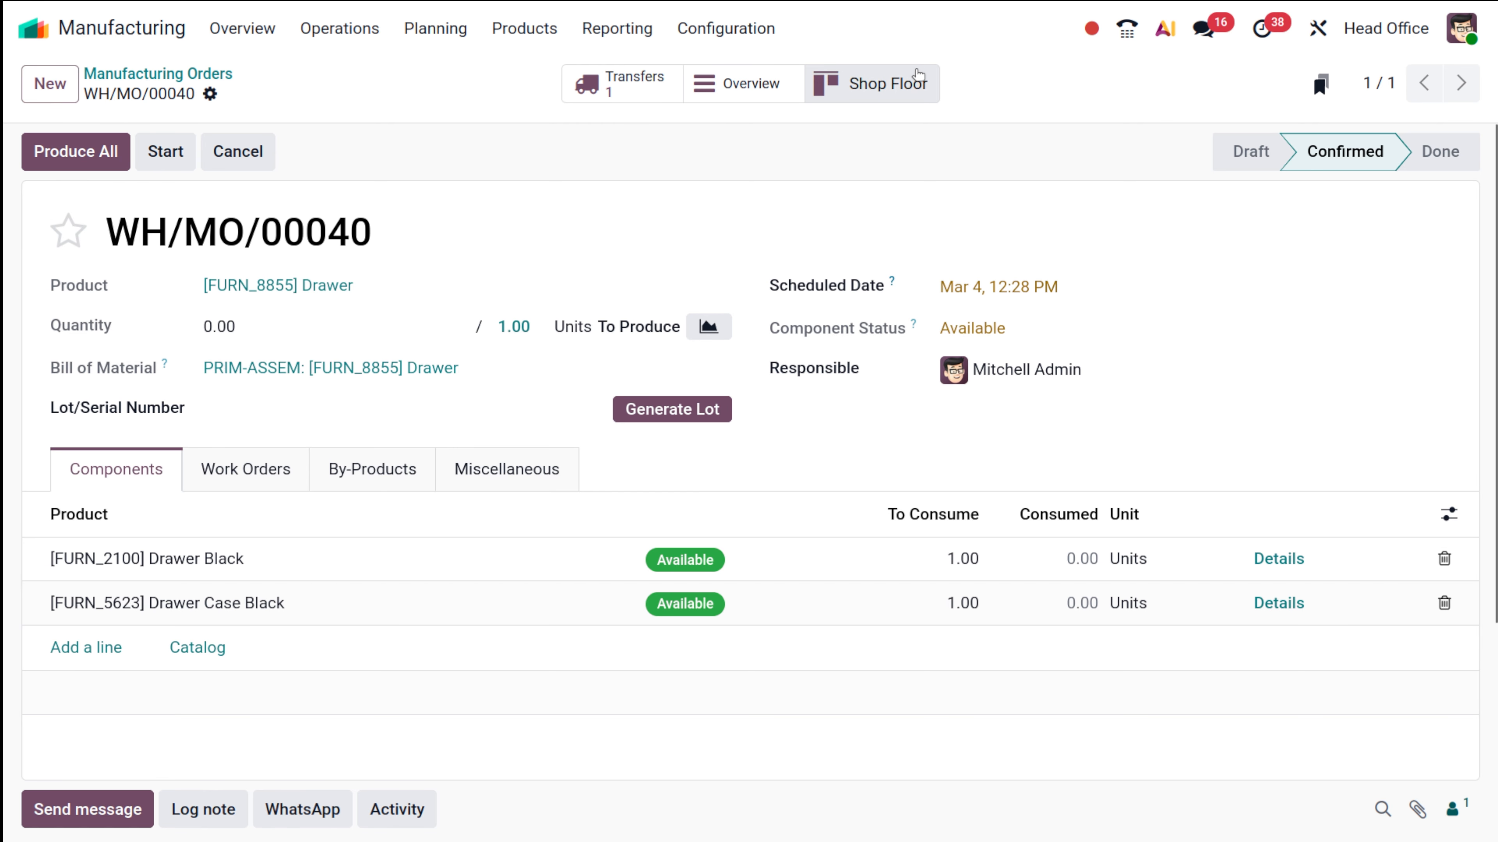
Inspect the Drawer order's component picking transfer, return to the manufacturing order and start its production.
{"action": "left_click", "coordinate": [611, 95]}
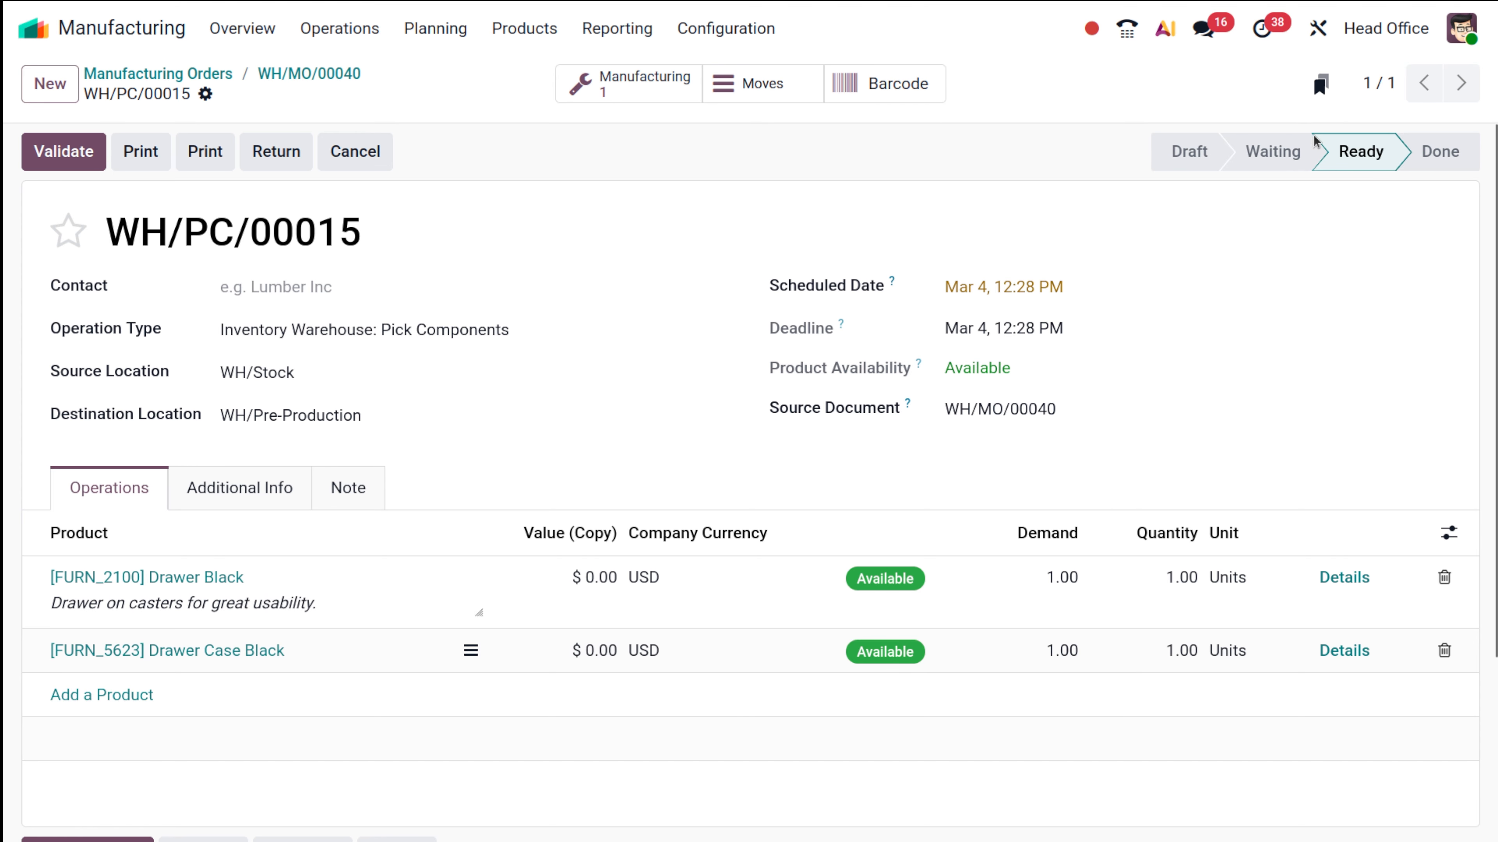
{"action": "left_click", "coordinate": [615, 78]}
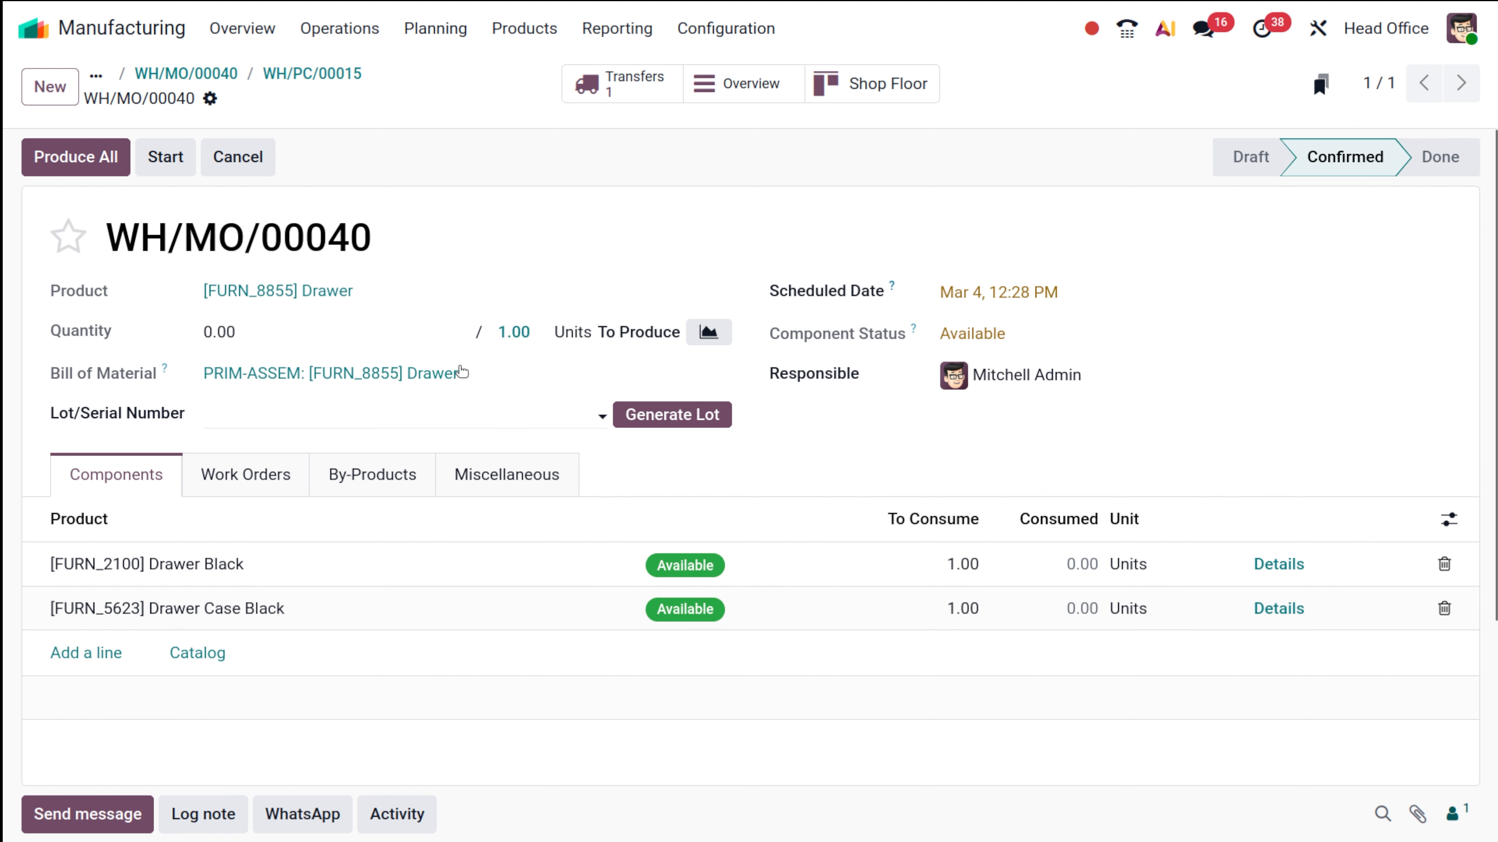
{"action": "left_click", "coordinate": [167, 156]}
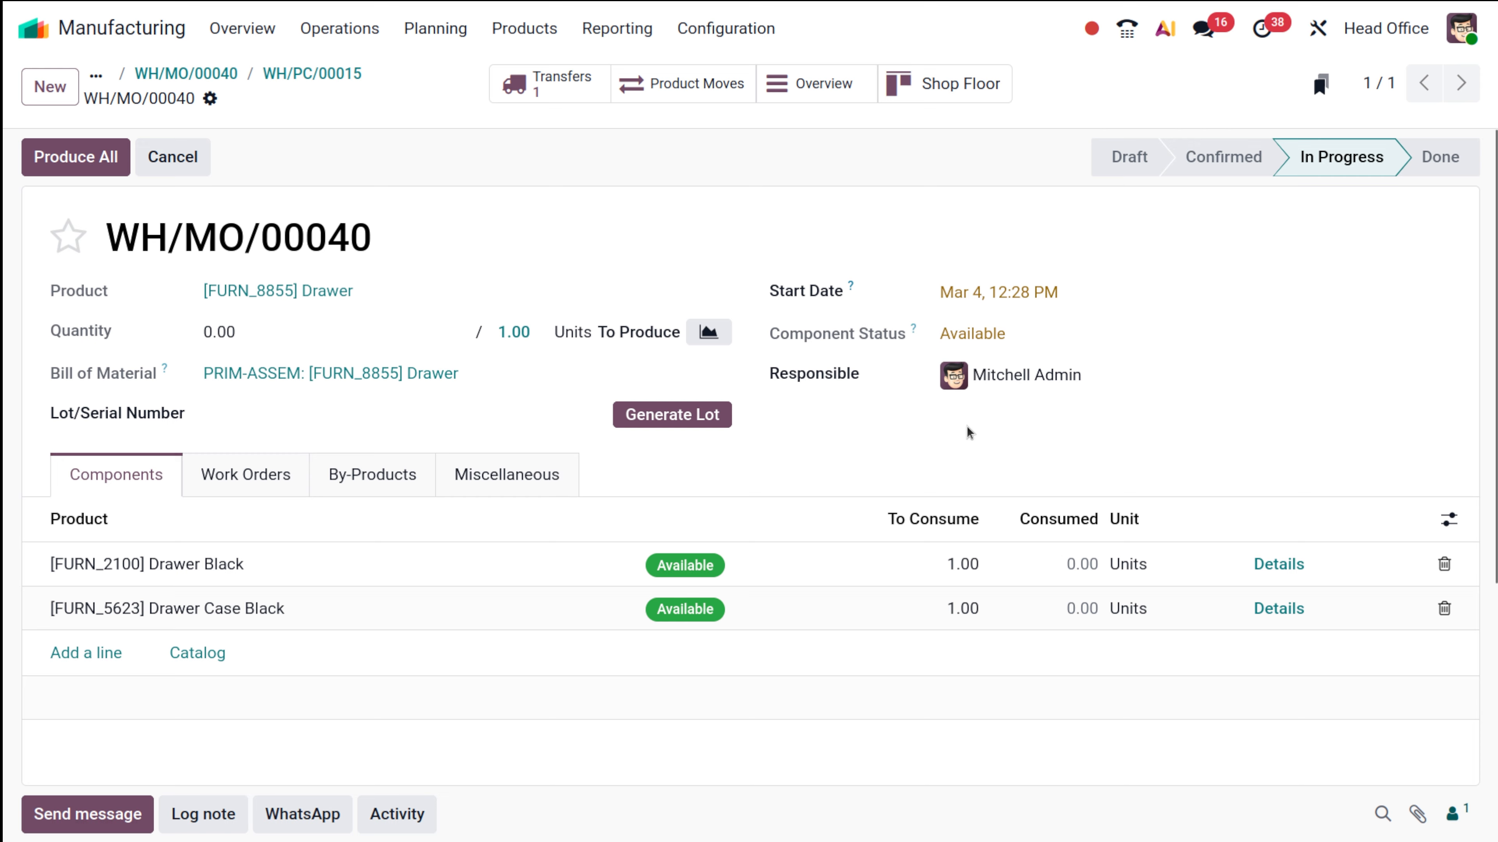
{"action": "scroll", "coordinate": [966, 426], "scroll_direction": "down", "scroll_amount": 5}
{"action": "scroll", "coordinate": [967, 426], "scroll_direction": "up", "scroll_amount": 5}
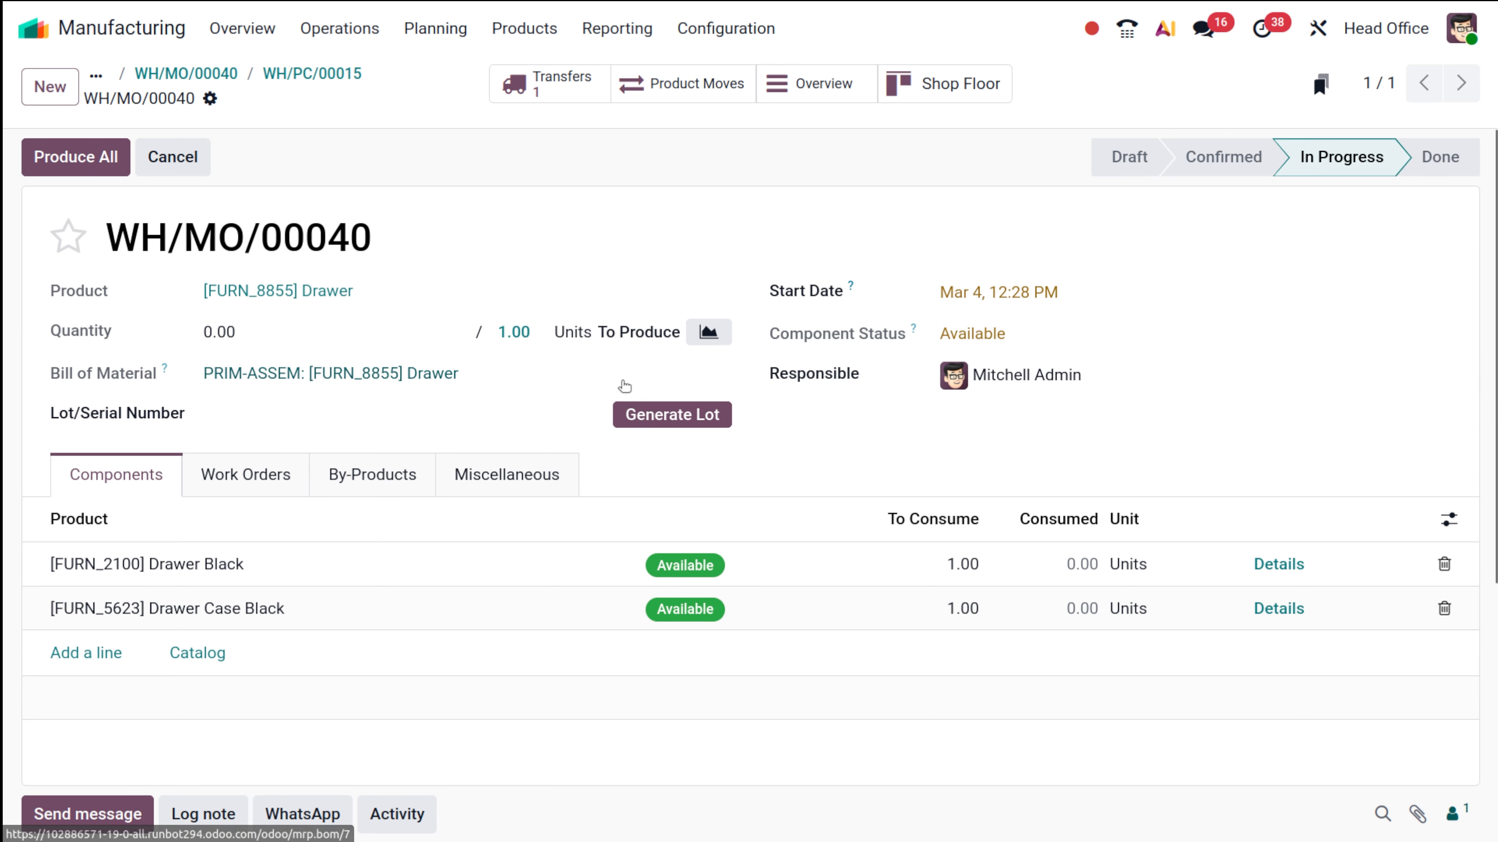